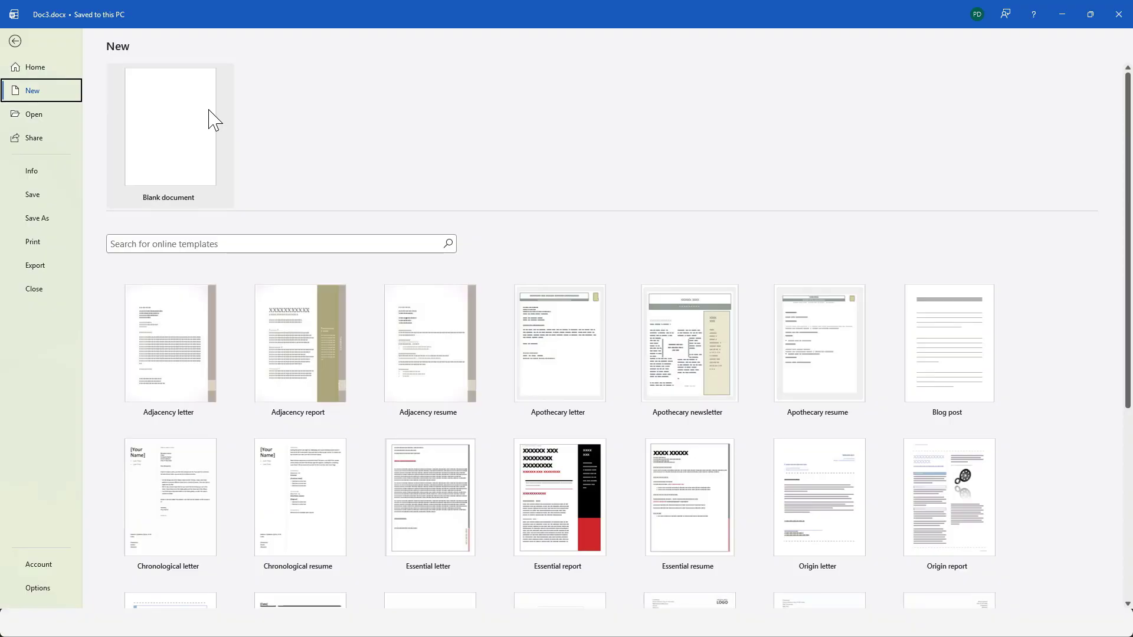
# Create a blank document with Narrow margins and A4 paper size.
pyautogui.click(172, 143)
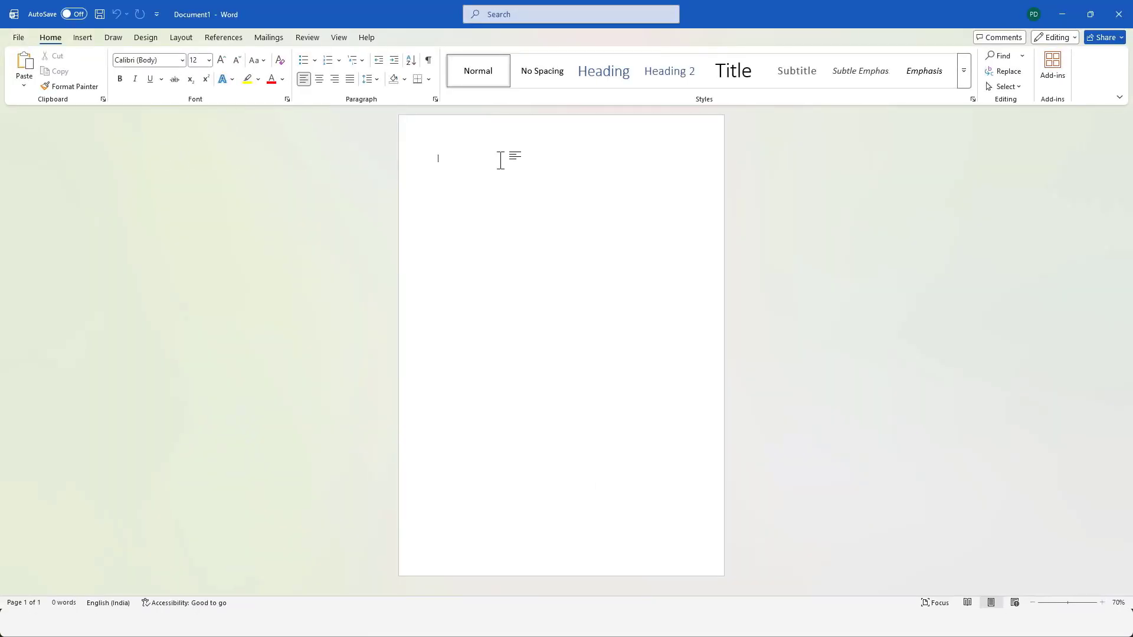
pyautogui.click(181, 38)
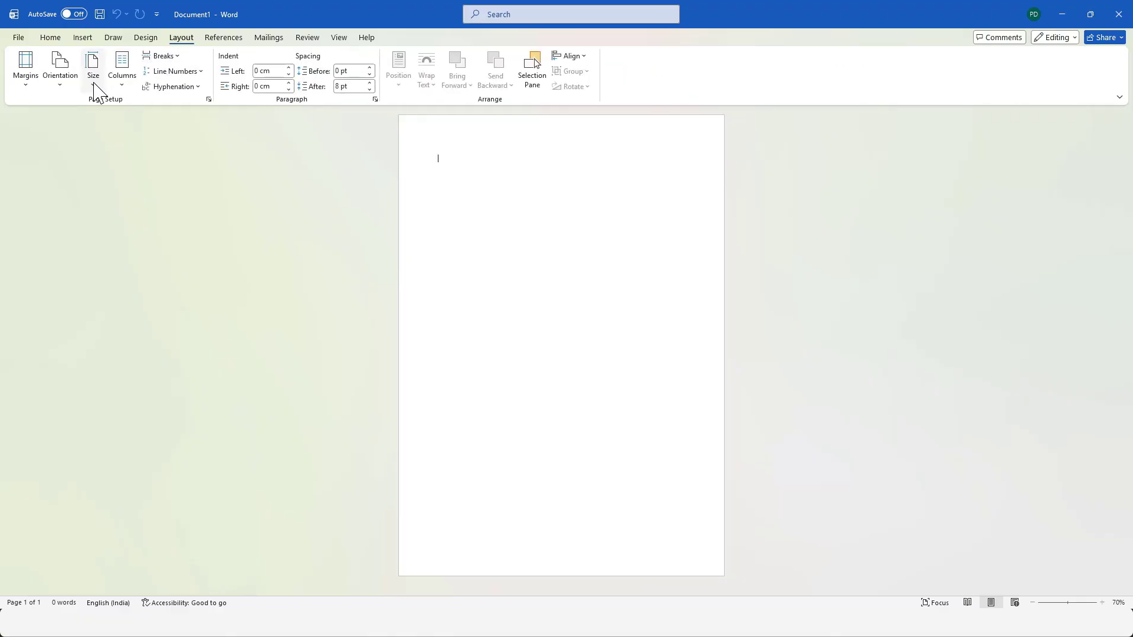
pyautogui.click(29, 82)
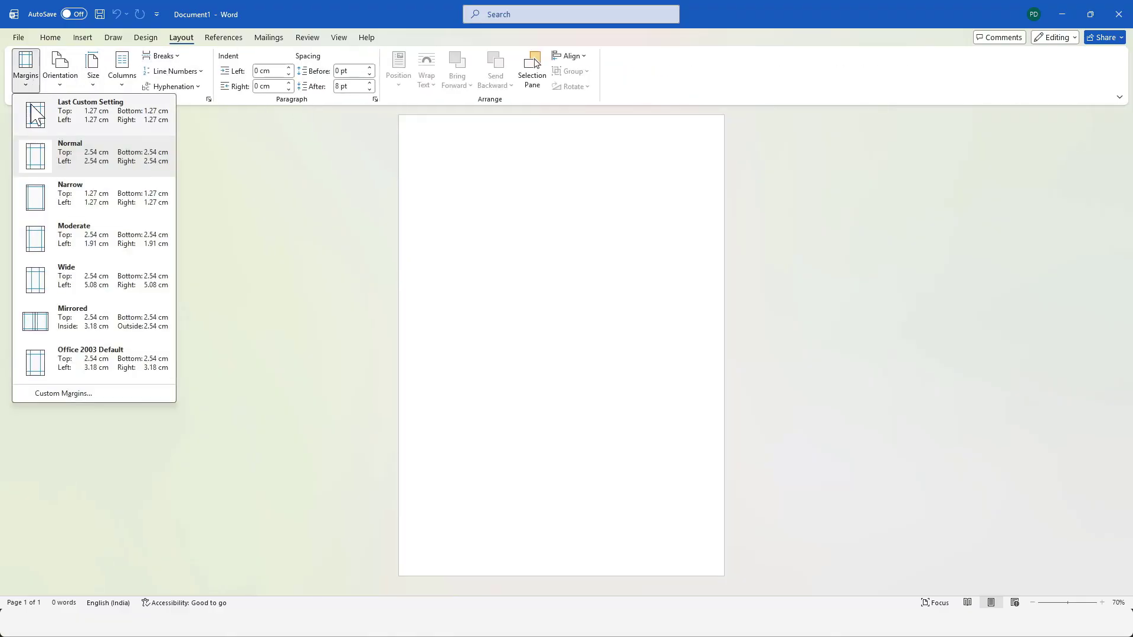
pyautogui.click(71, 200)
pyautogui.click(93, 75)
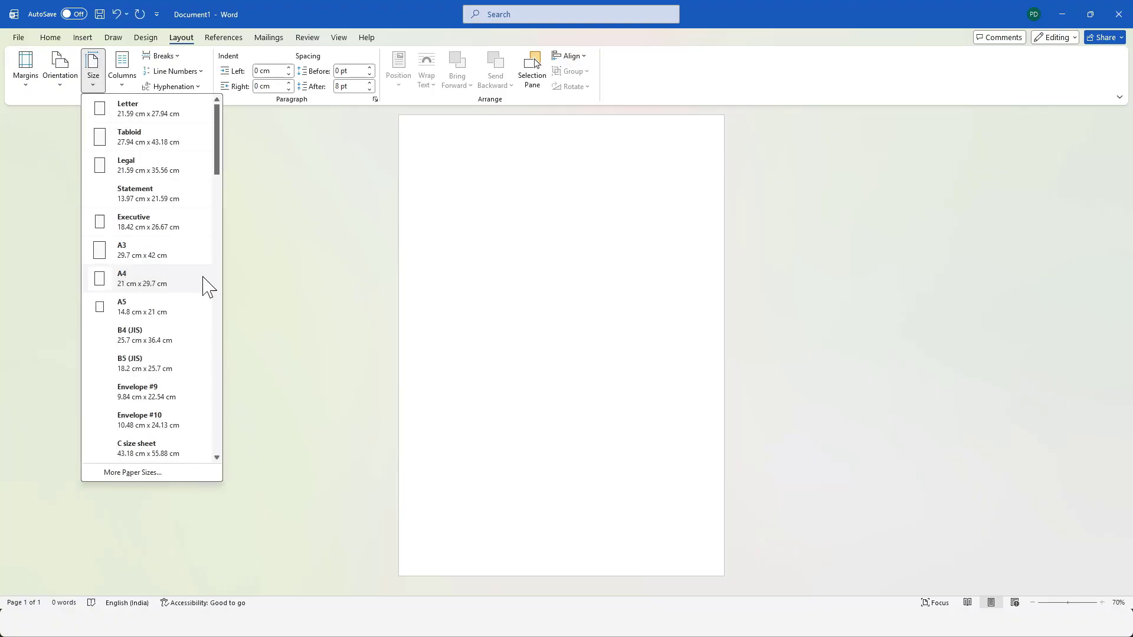
pyautogui.click(129, 289)
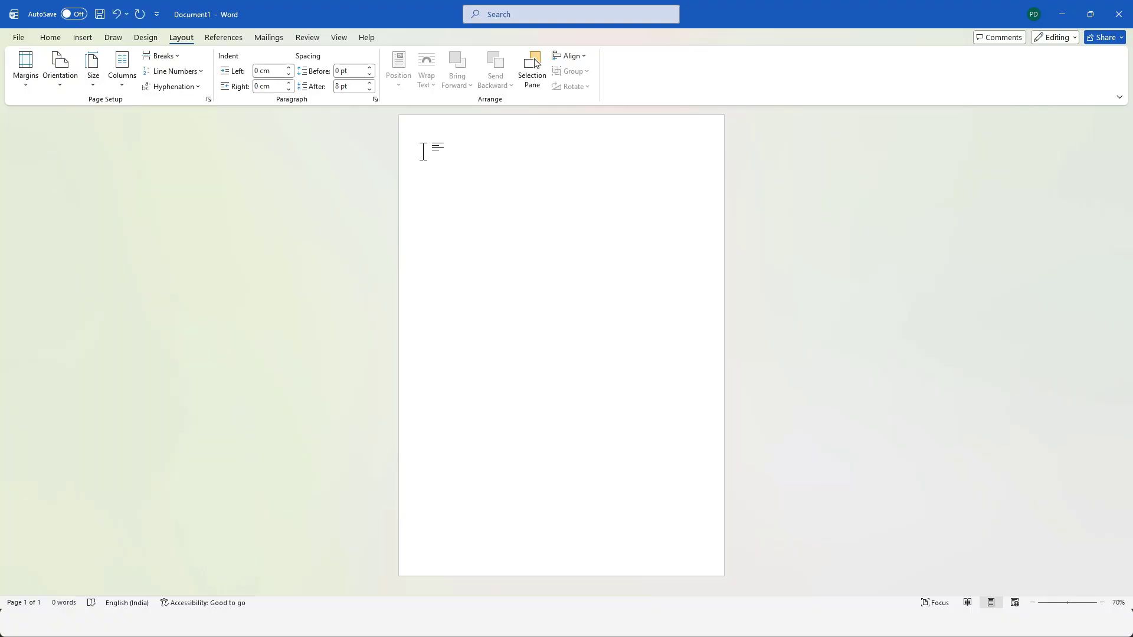
# Insert a blank page to extend the document to three pages.
pyautogui.click(84, 39)
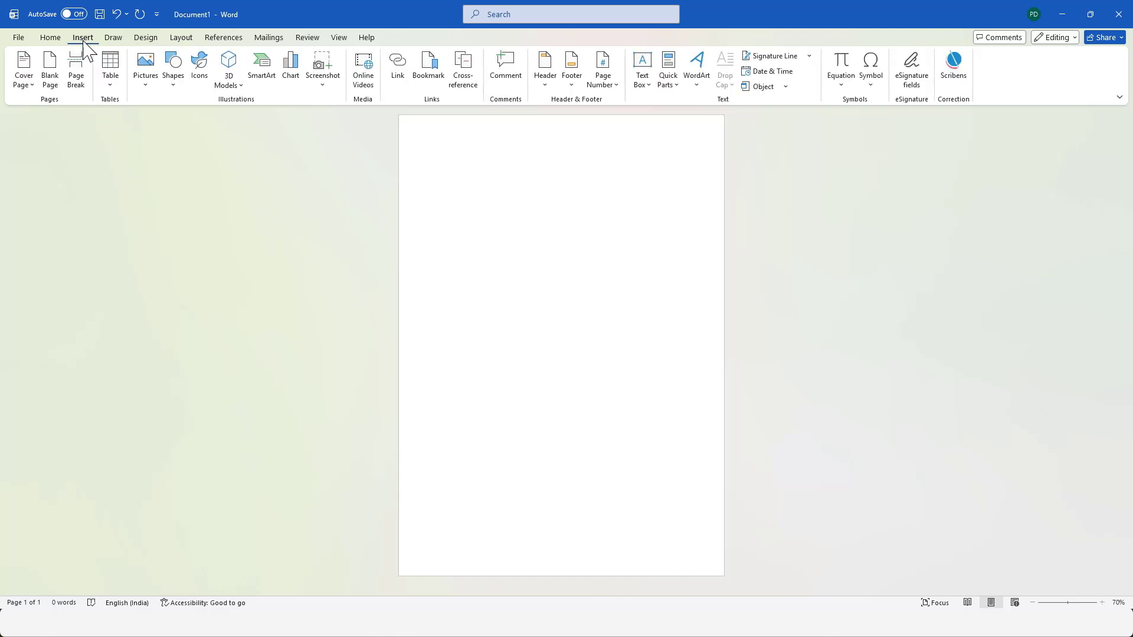
pyautogui.click(50, 76)
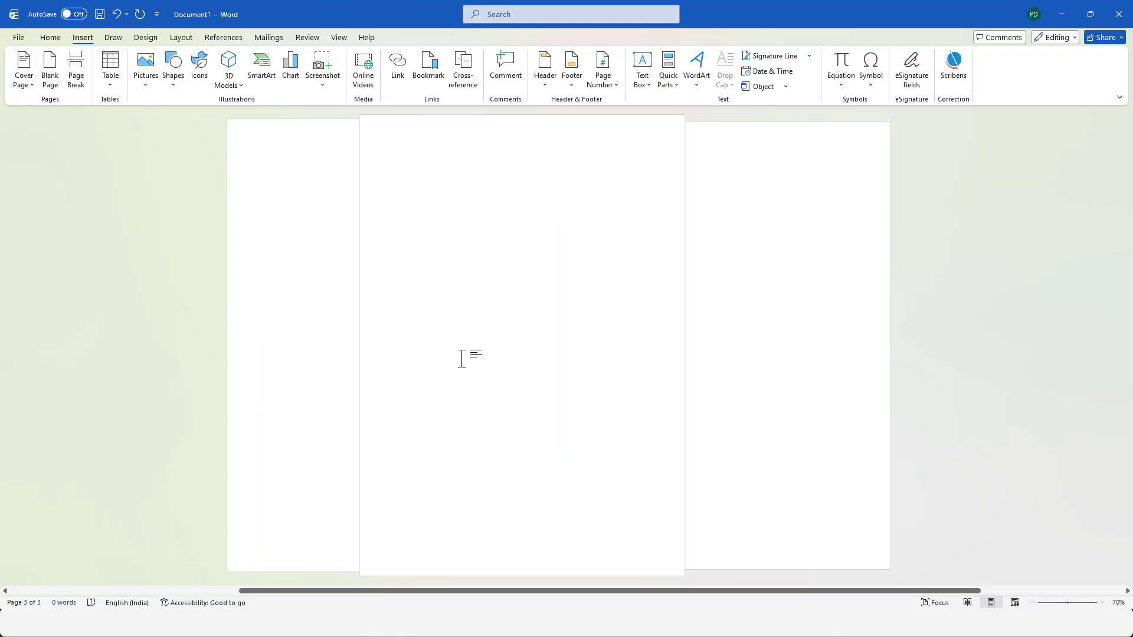
pyautogui.scroll(-1, 395, 411)
pyautogui.scroll(1, 395, 410)
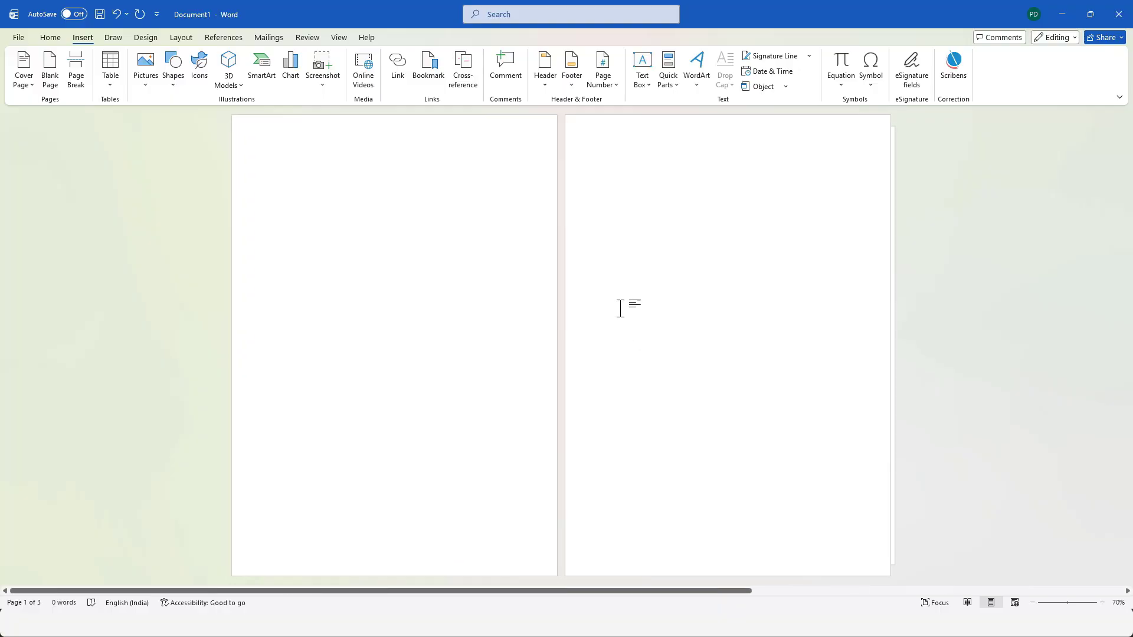
# Preview the pages in Vertical page movement and switch back to Side to Side.
pyautogui.click(343, 37)
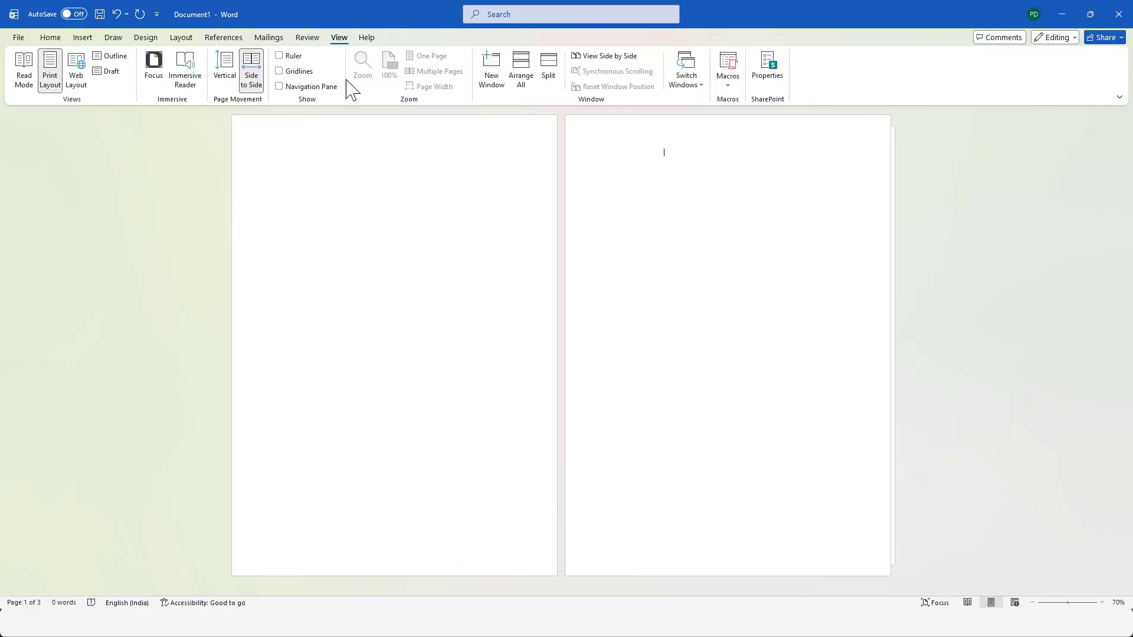
pyautogui.click(226, 77)
pyautogui.scroll(-3, 578, 401)
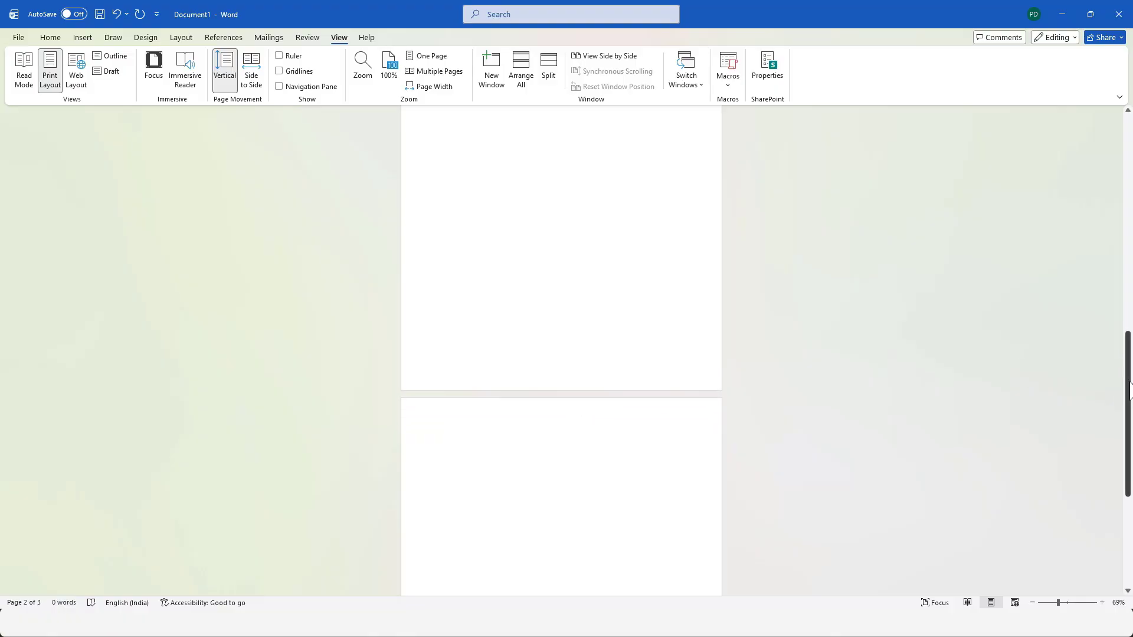
pyautogui.moveTo(1128, 391); pyautogui.dragTo(1128, 155)
pyautogui.click(254, 75)
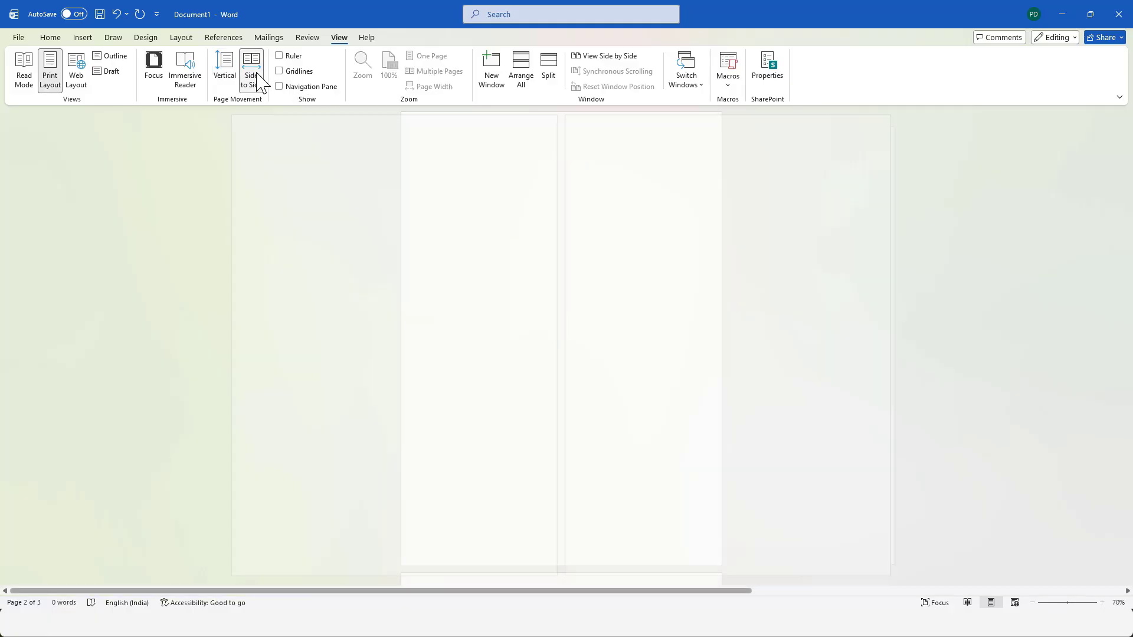
# Add centred page numbers at the bottom of the pages using Plain Number 2 and leave header and footer editing.
pyautogui.click(83, 37)
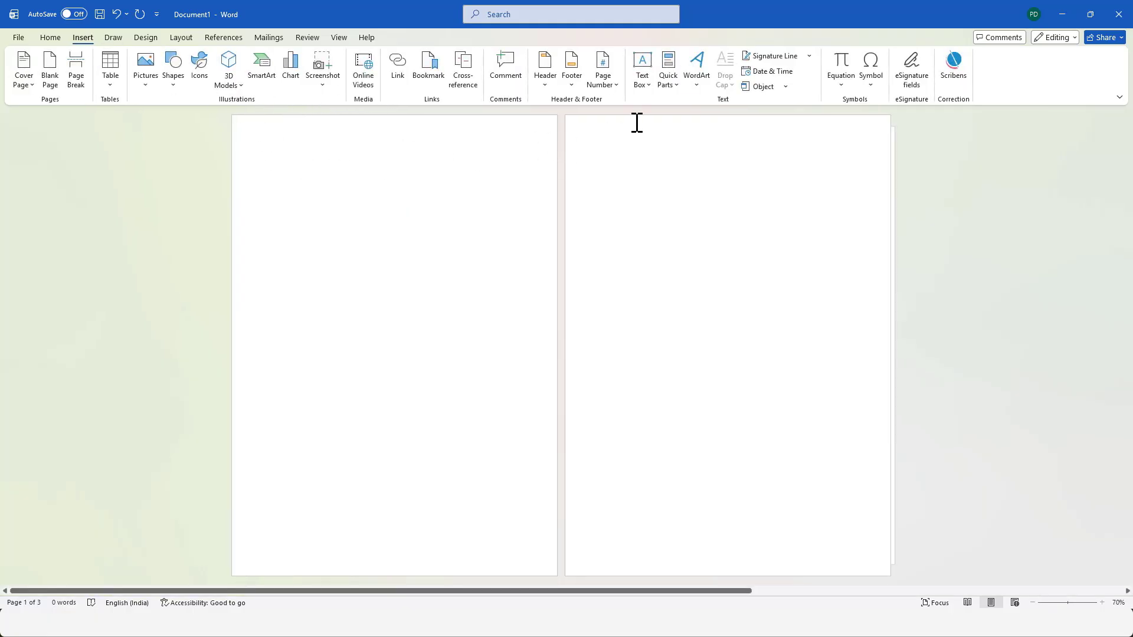
pyautogui.click(603, 80)
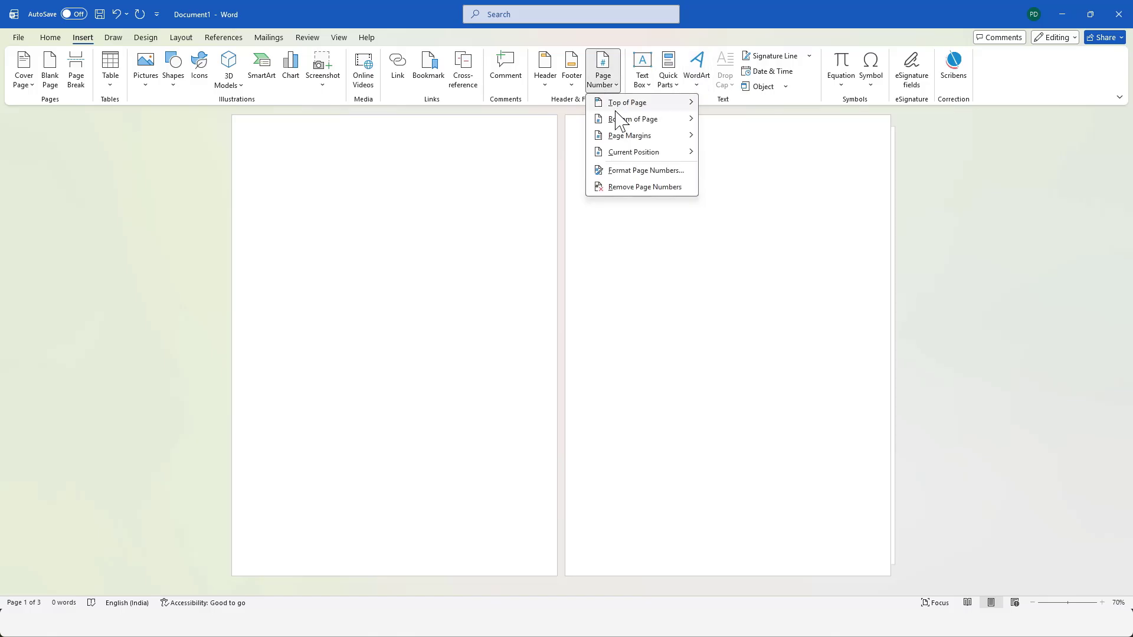
pyautogui.moveTo(627, 121)
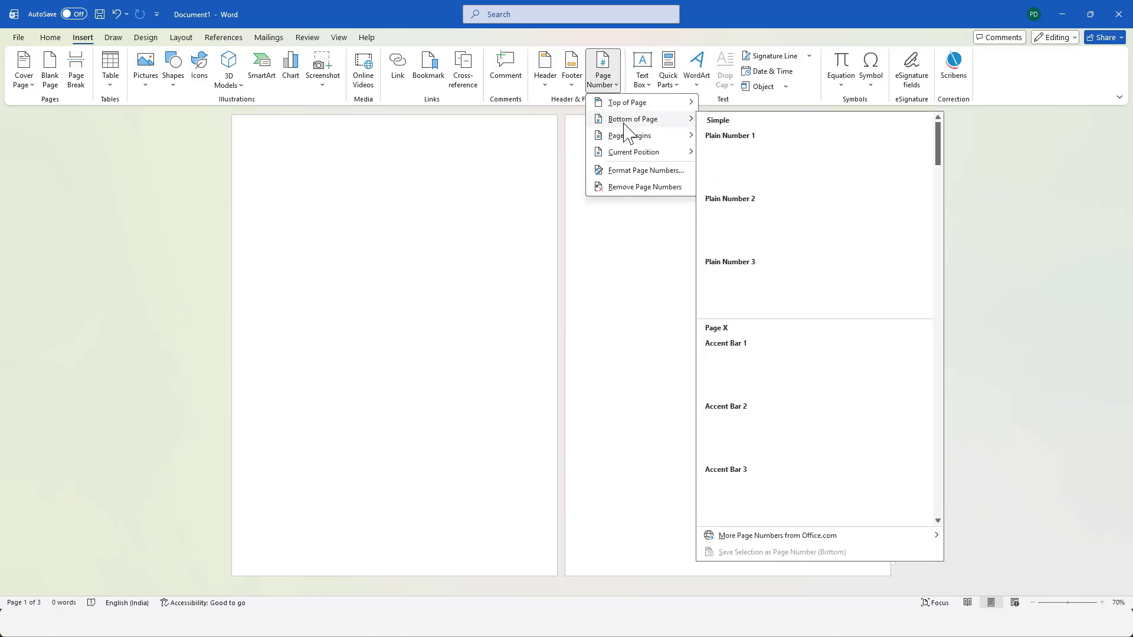
pyautogui.click(791, 242)
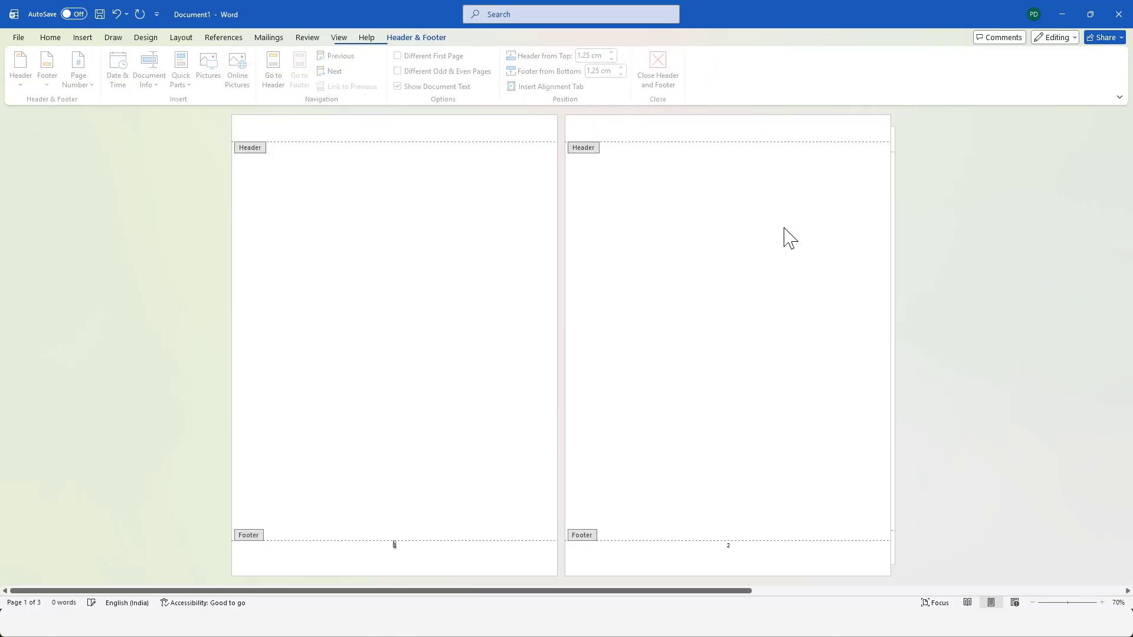
pyautogui.click(660, 80)
pyautogui.scroll(-1, 450, 506)
pyautogui.scroll(1, 450, 507)
pyautogui.scroll(-1, 566, 497)
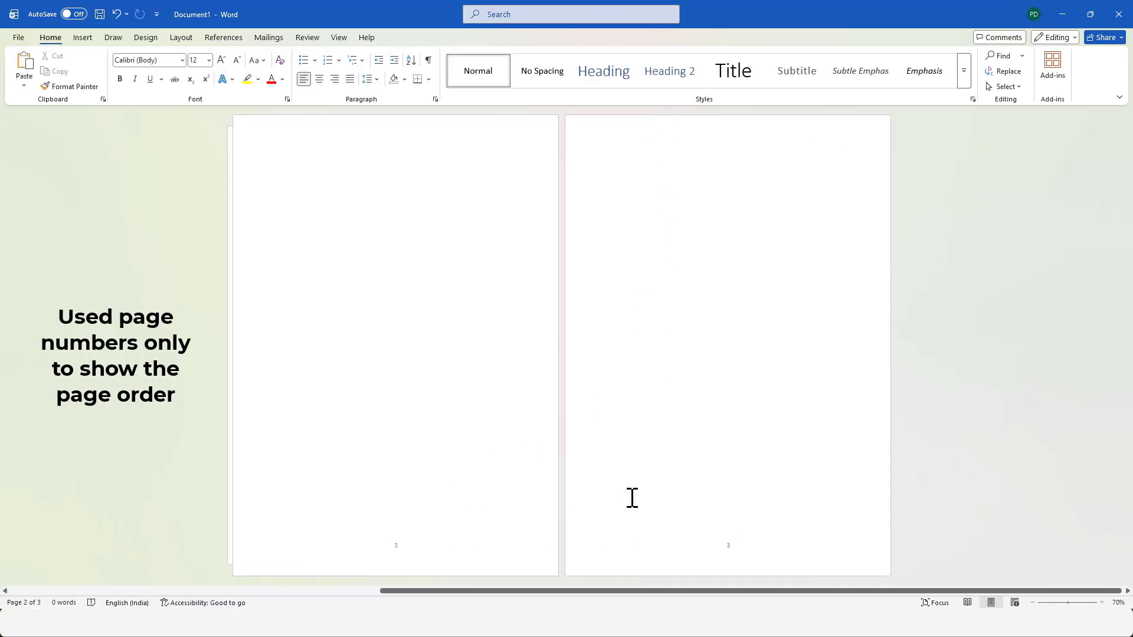
pyautogui.scroll(1, 501, 551)
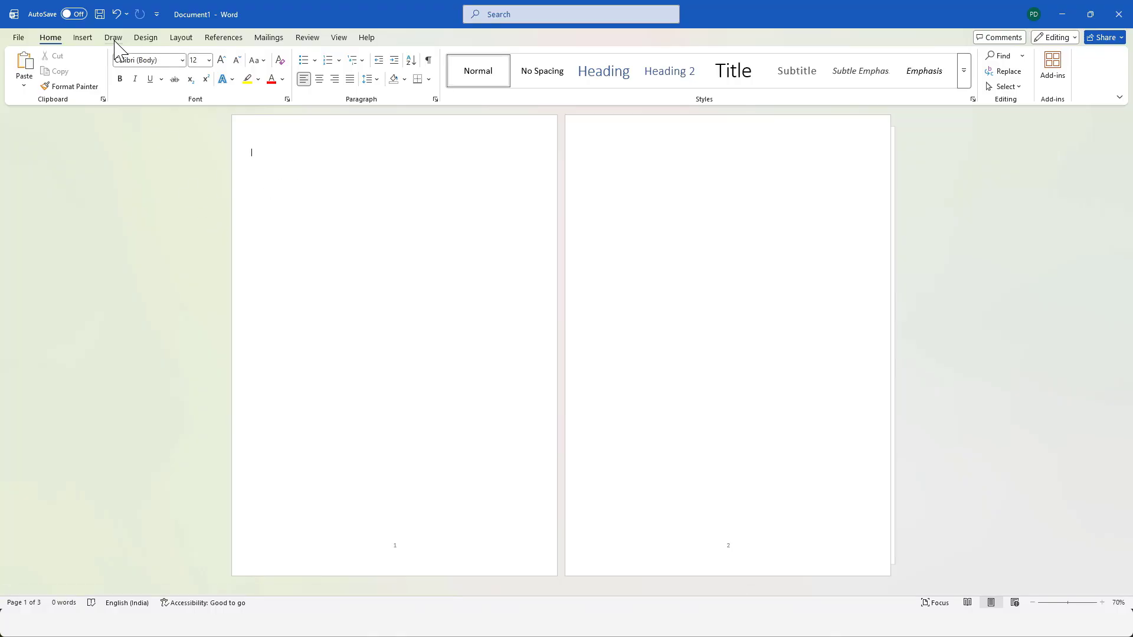
# Draw a rectangle across the full width of page 1's top edge and set its height to 3.5 cm.
pyautogui.click(83, 37)
pyautogui.click(173, 70)
pyautogui.click(175, 205)
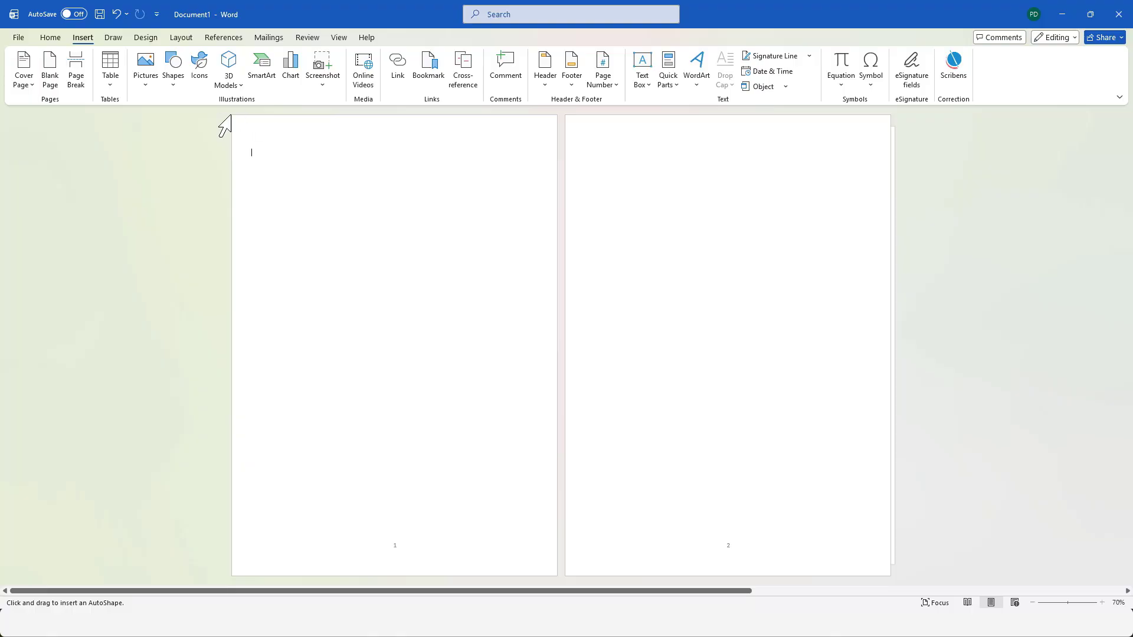
pyautogui.moveTo(232, 116); pyautogui.dragTo(557, 178)
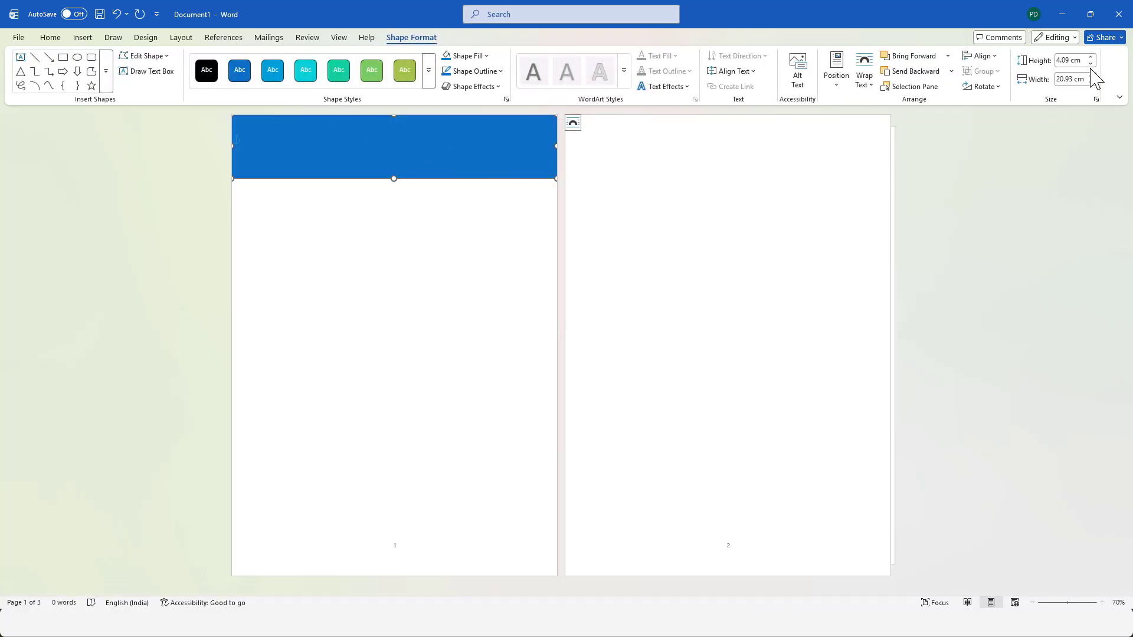
pyautogui.click(1074, 61)
pyautogui.write('3.5')
pyautogui.press('Return')
# Stretch the blue rectangle slightly past the page edges, to about 3.8 cm high and 21.6 cm wide.
pyautogui.click(476, 177)
pyautogui.click(559, 142)
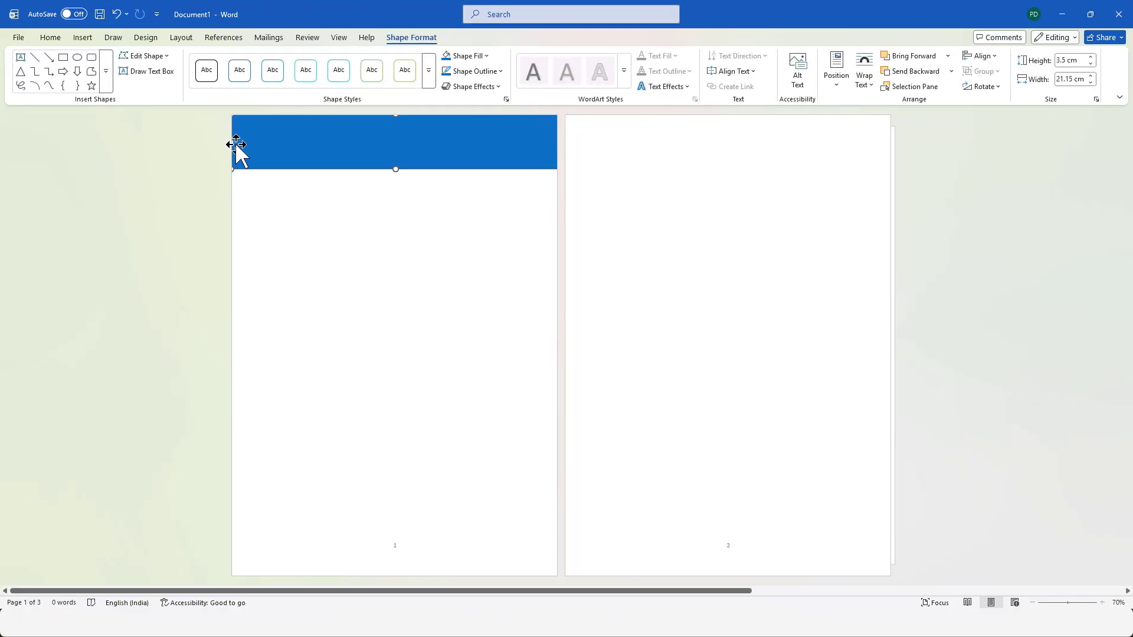
pyautogui.moveTo(231, 142); pyautogui.dragTo(225, 142)
pyautogui.click(279, 177)
pyautogui.click(414, 137)
pyautogui.click(440, 229)
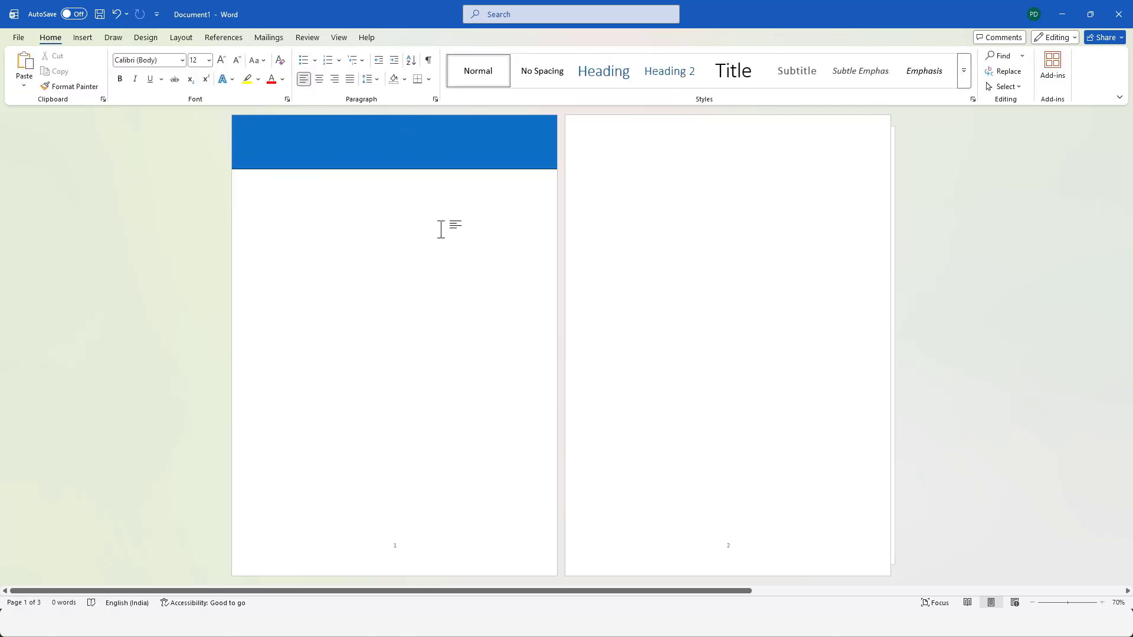
# Draw a single-snipped-corner rectangle about 3.45 by 11.94 cm below the blue banner and rotate it 180° so the snip faces lower left.
pyautogui.click(82, 37)
pyautogui.click(173, 70)
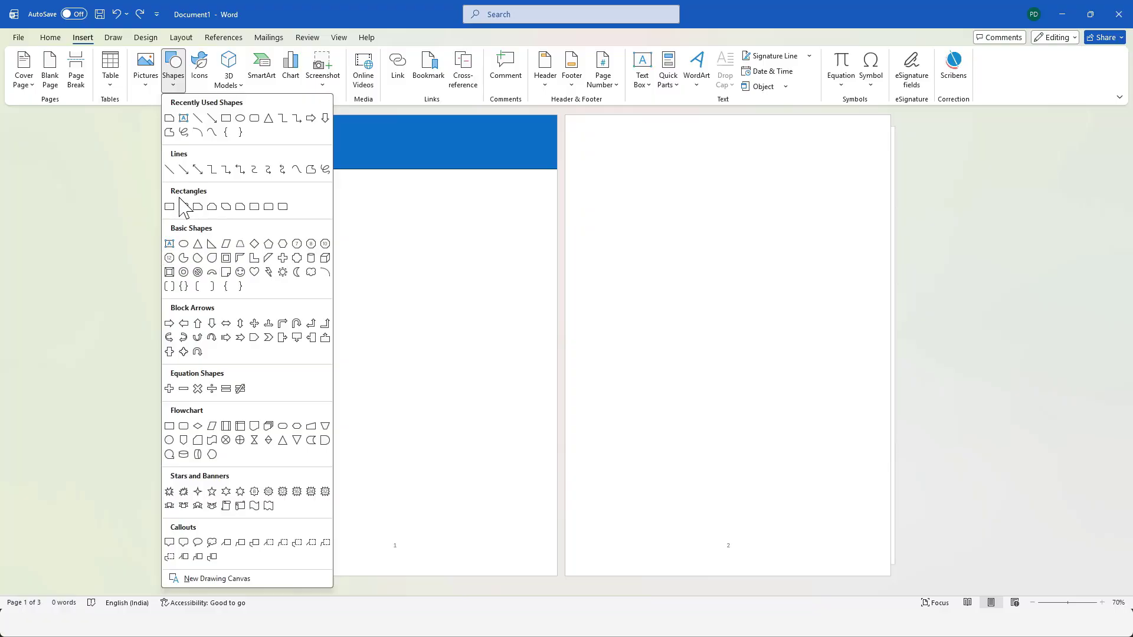
pyautogui.click(198, 206)
pyautogui.moveTo(358, 175); pyautogui.dragTo(544, 231)
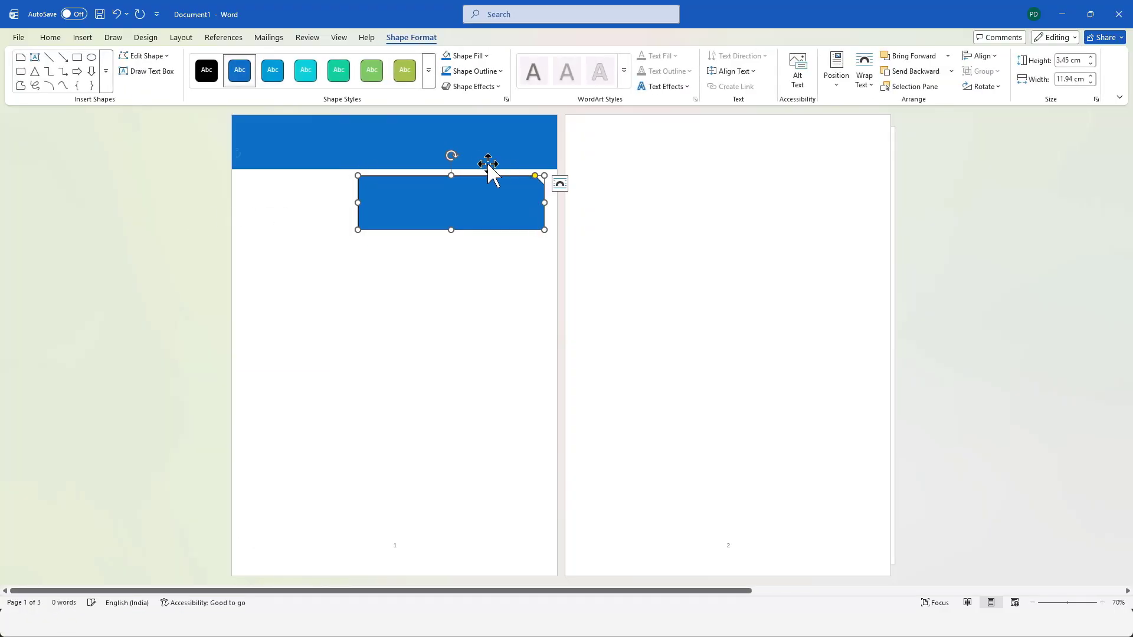
pyautogui.moveTo(453, 156); pyautogui.dragTo(448, 251)
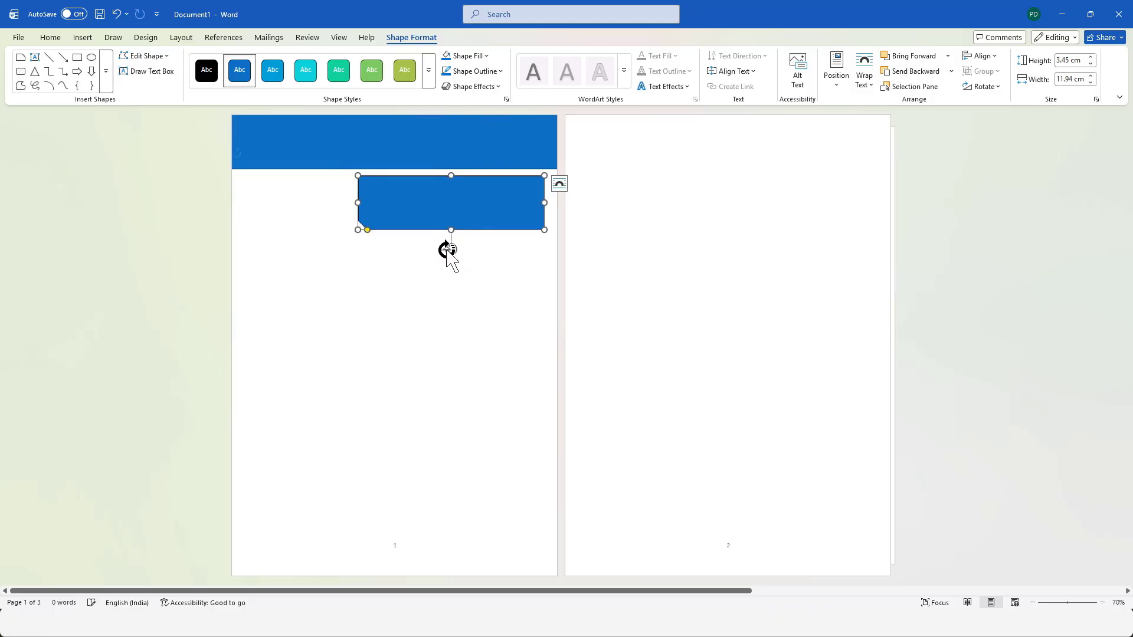
# Give the snipped rectangle a light turquoise fill and remove its outline.
pyautogui.click(468, 55)
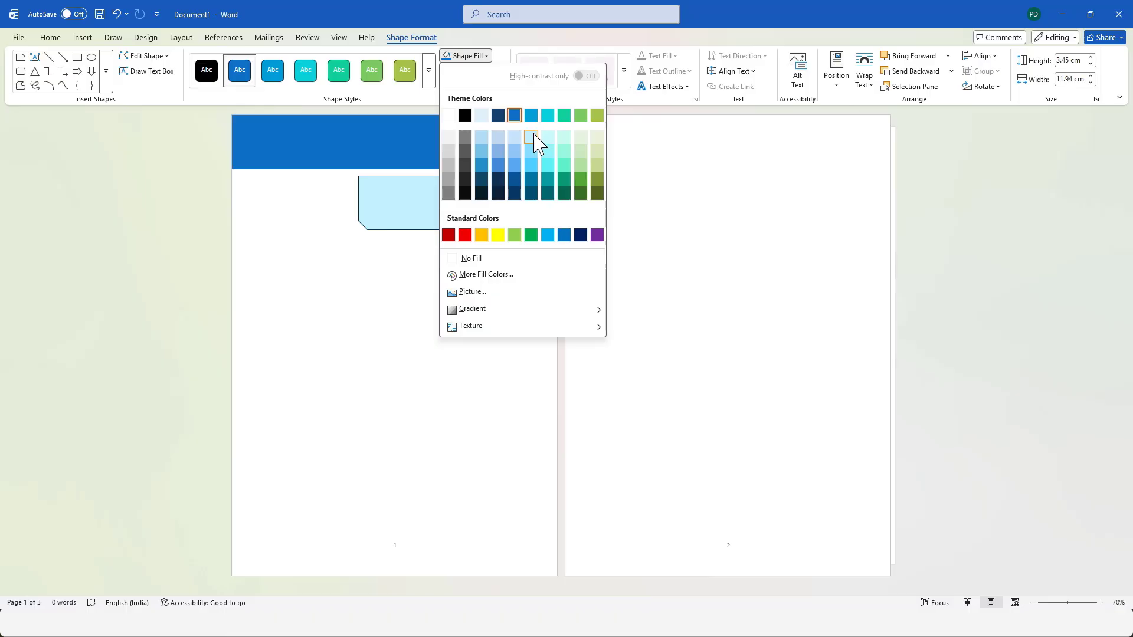
pyautogui.press('Escape')
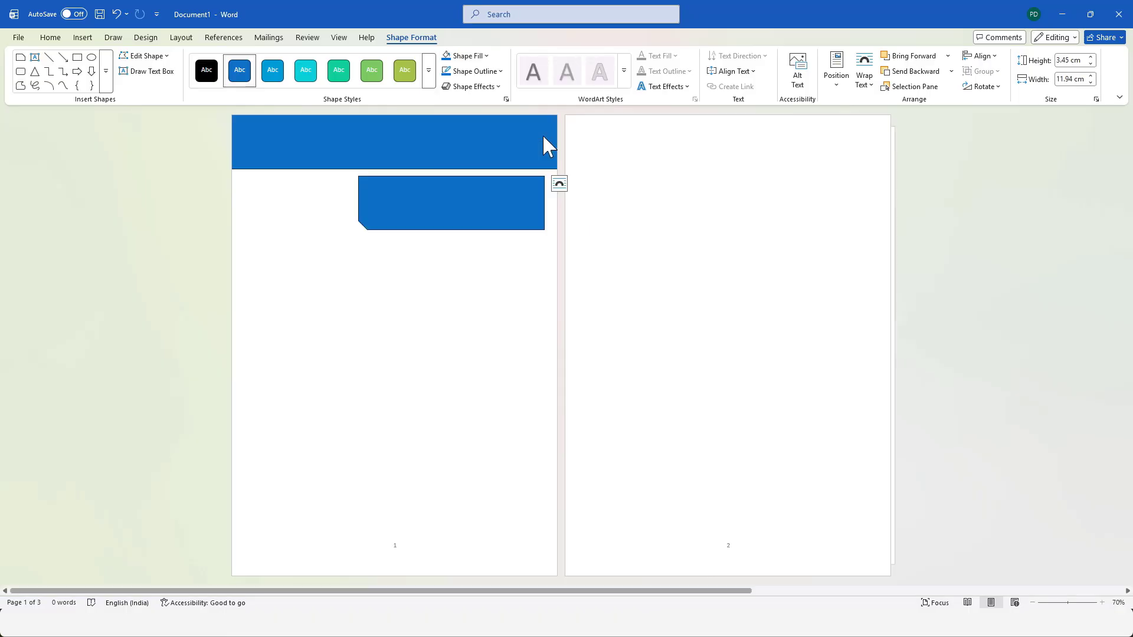
pyautogui.click(477, 71)
pyautogui.click(483, 275)
# Move the light turquoise shape over the banner's lower right part and size it to 2.6 cm high and 12.6 cm wide.
pyautogui.moveTo(494, 208); pyautogui.dragTo(468, 191)
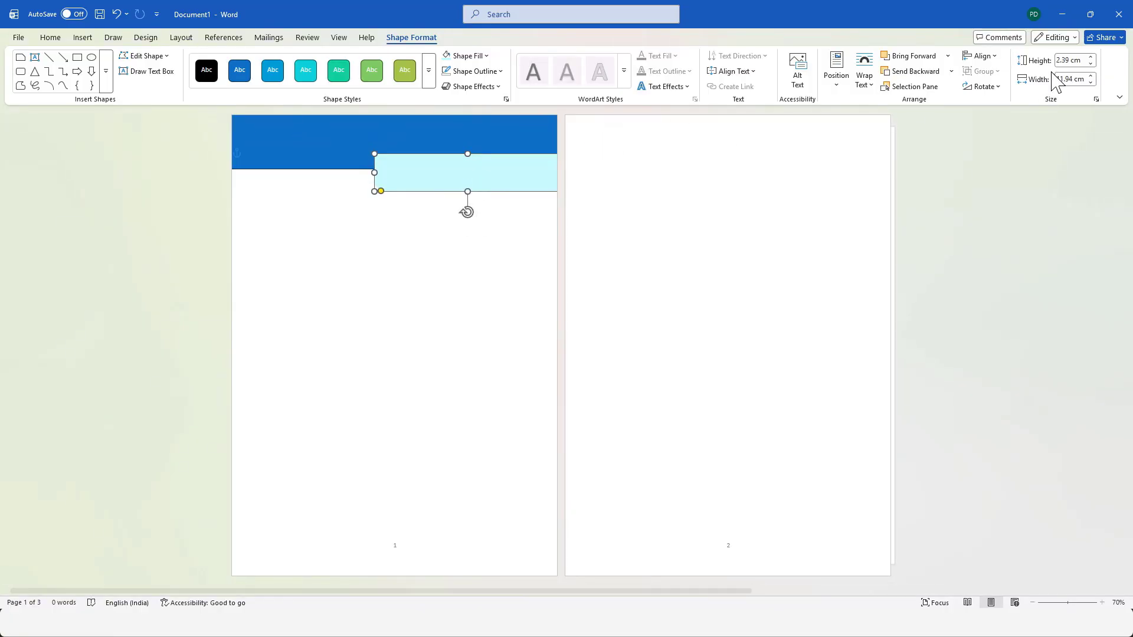
pyautogui.click(1091, 57)
pyautogui.click(1091, 57)
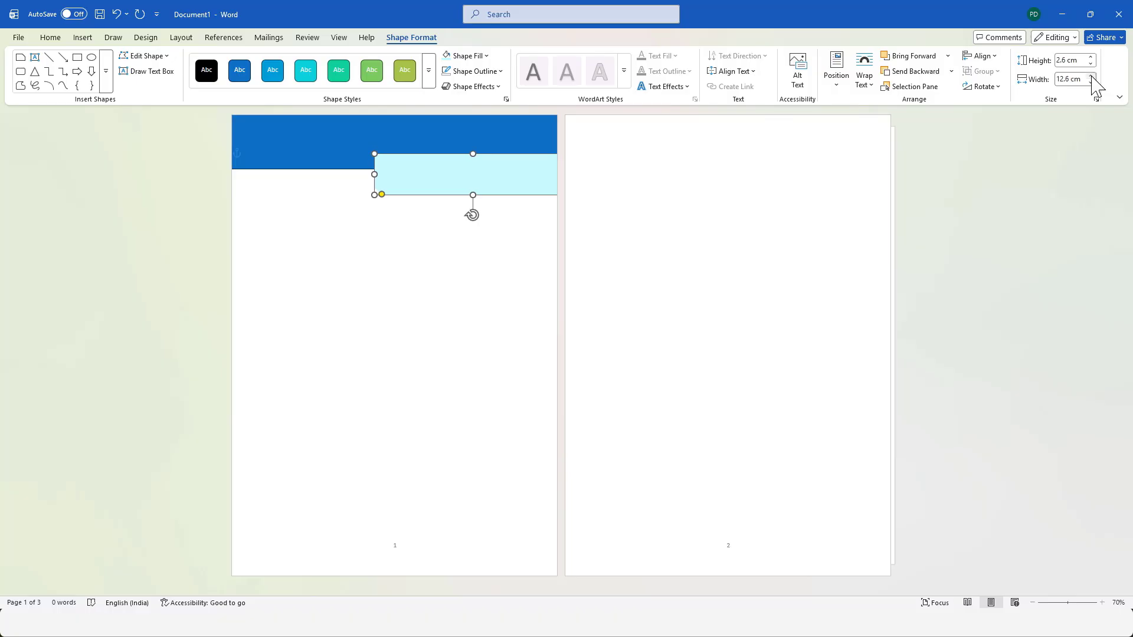
pyautogui.moveTo(499, 154); pyautogui.dragTo(489, 153)
pyautogui.press('Up')
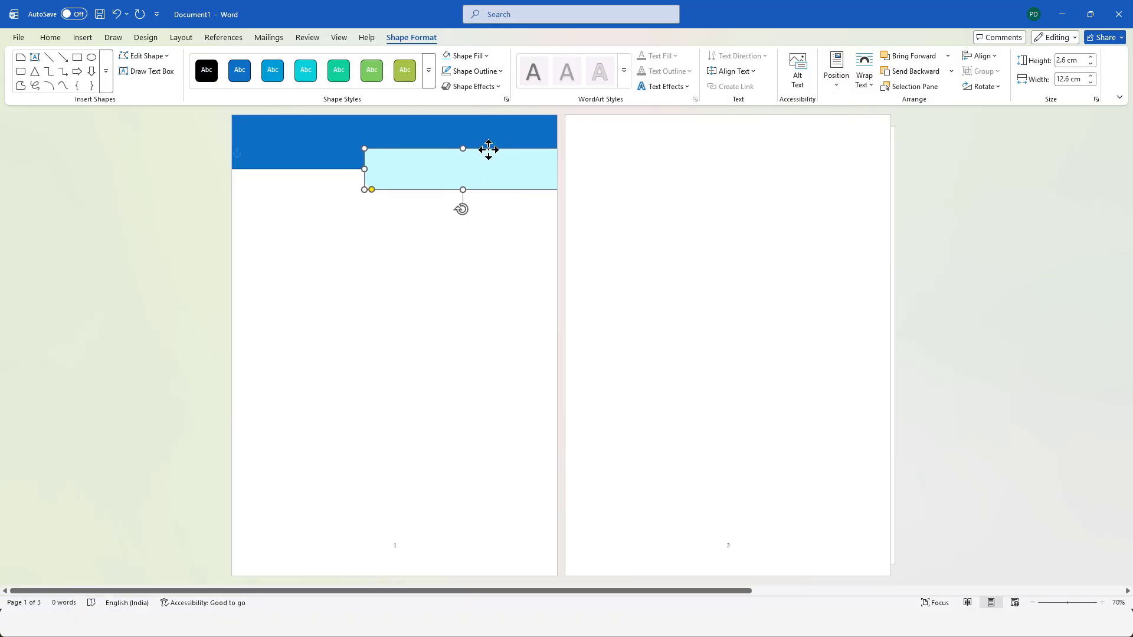
# Enlarge the snip on the light turquoise shape's lower left corner slightly.
pyautogui.moveTo(373, 190); pyautogui.dragTo(381, 196)
pyautogui.click(423, 233)
pyautogui.click(455, 158)
pyautogui.click(421, 262)
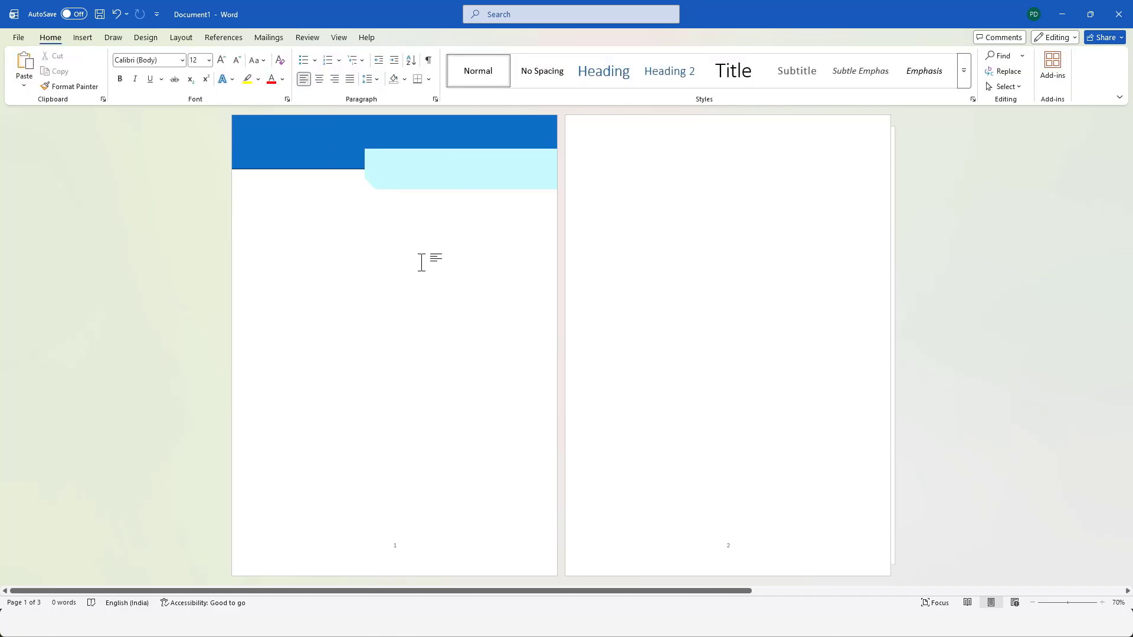
# Nudge the light turquoise shape slightly down so more of it hangs below the blue banner.
pyautogui.click(338, 151)
pyautogui.click(417, 180)
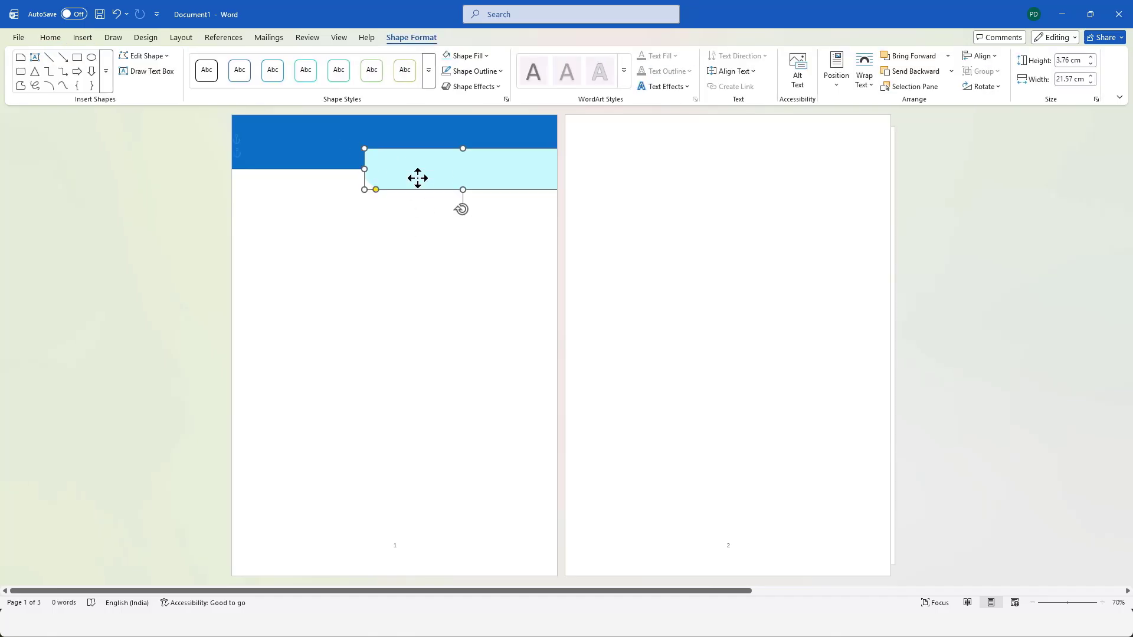
pyautogui.press('Down')
pyautogui.click(438, 212)
pyautogui.click(463, 180)
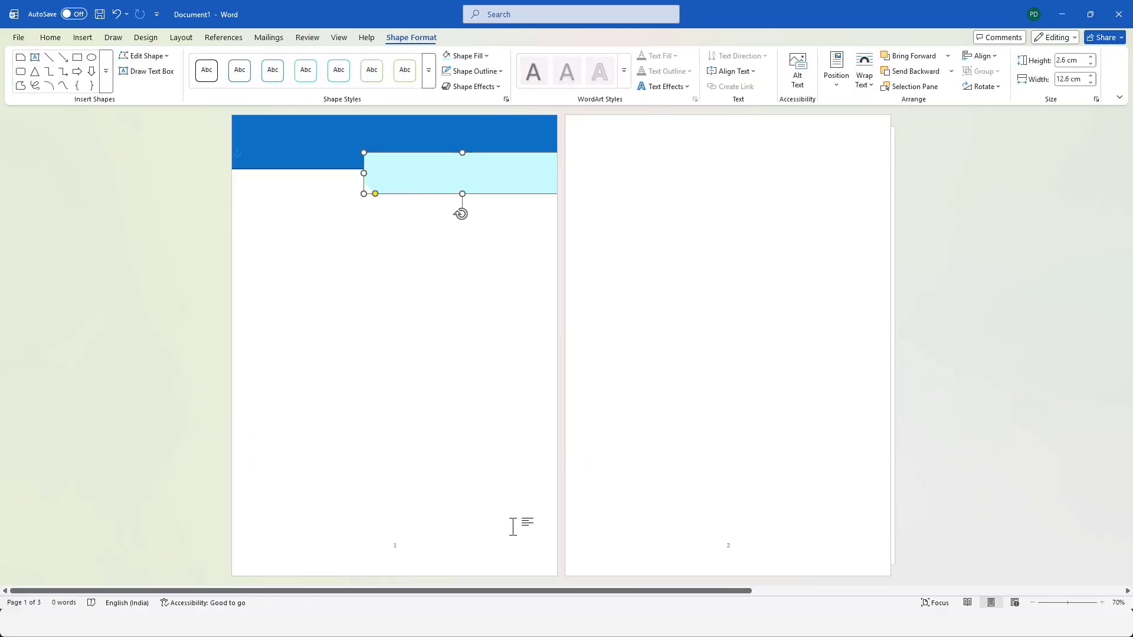
pyautogui.click(413, 268)
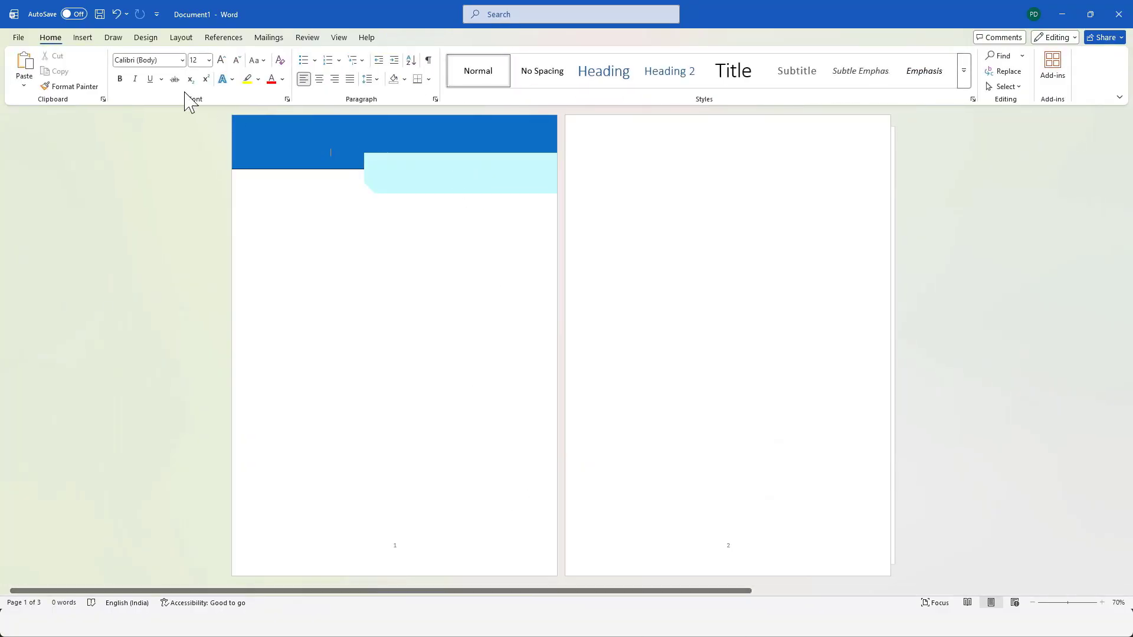
# Insert a text box about 1.8 cm high and 10.7 cm wide on the turquoise shape and enter "CV/ Resume".
pyautogui.click(82, 39)
pyautogui.click(147, 80)
pyautogui.click(171, 77)
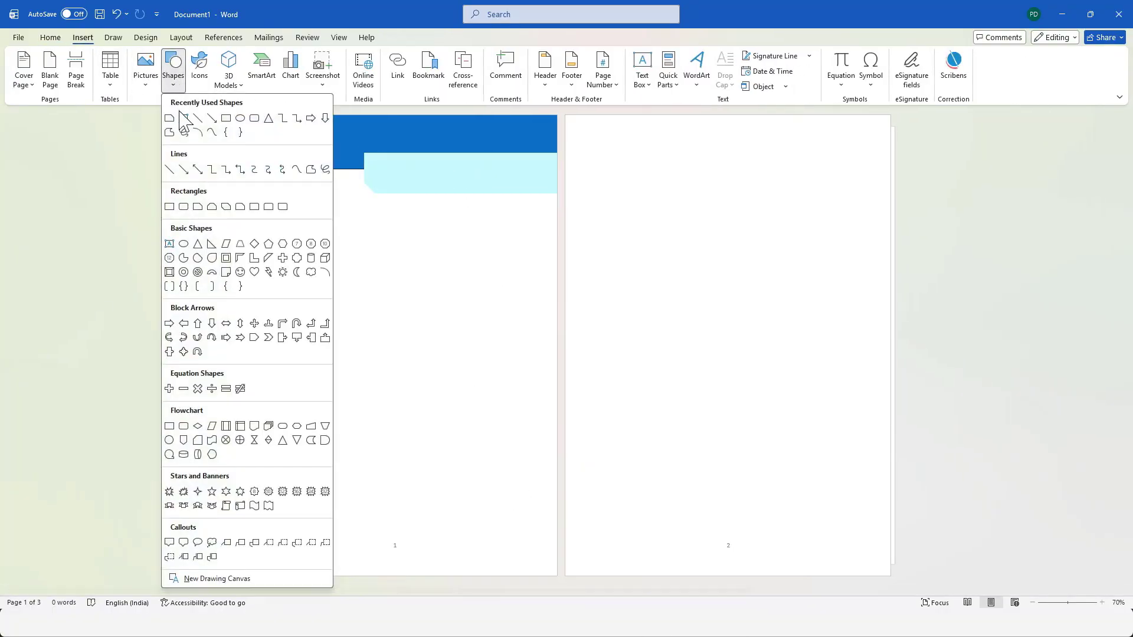
pyautogui.click(170, 246)
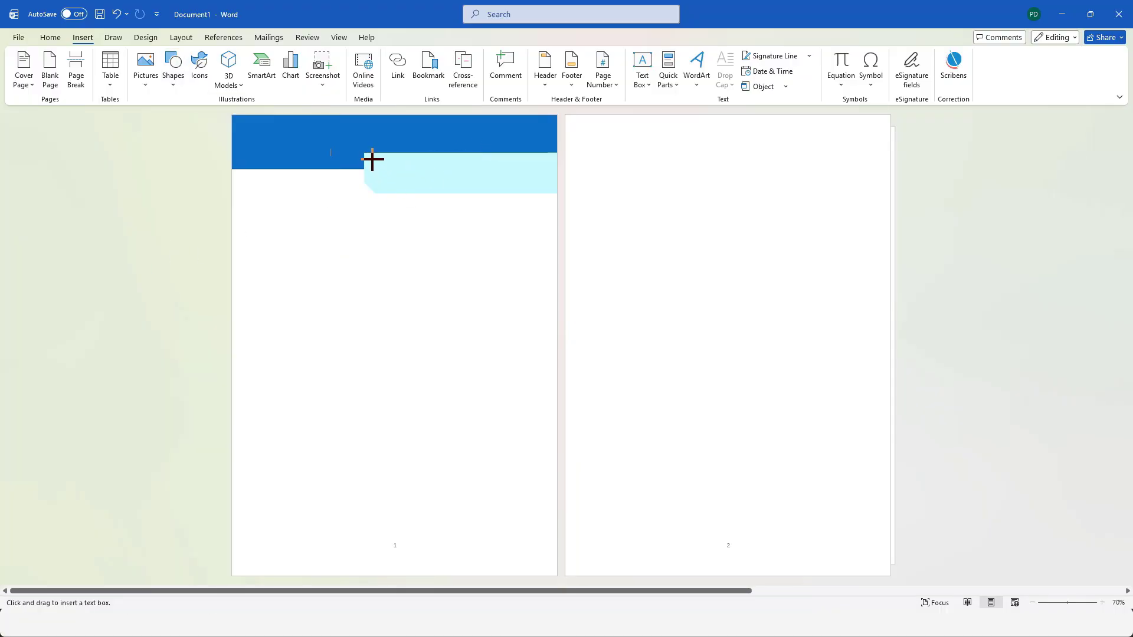
pyautogui.moveTo(372, 158); pyautogui.dragTo(538, 187)
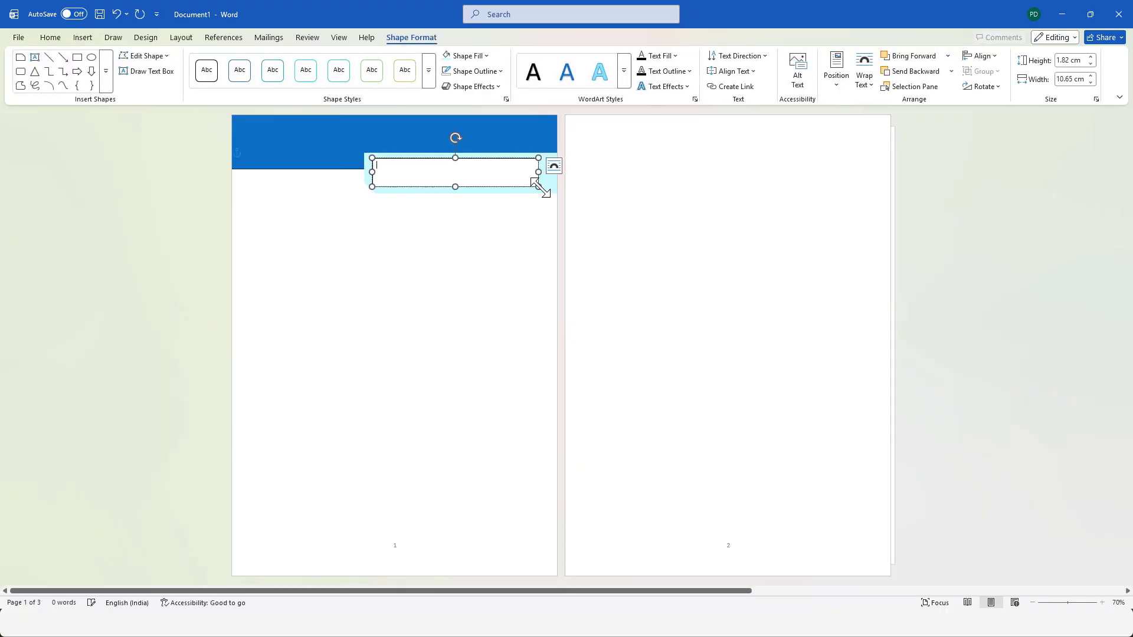
pyautogui.write('cv')
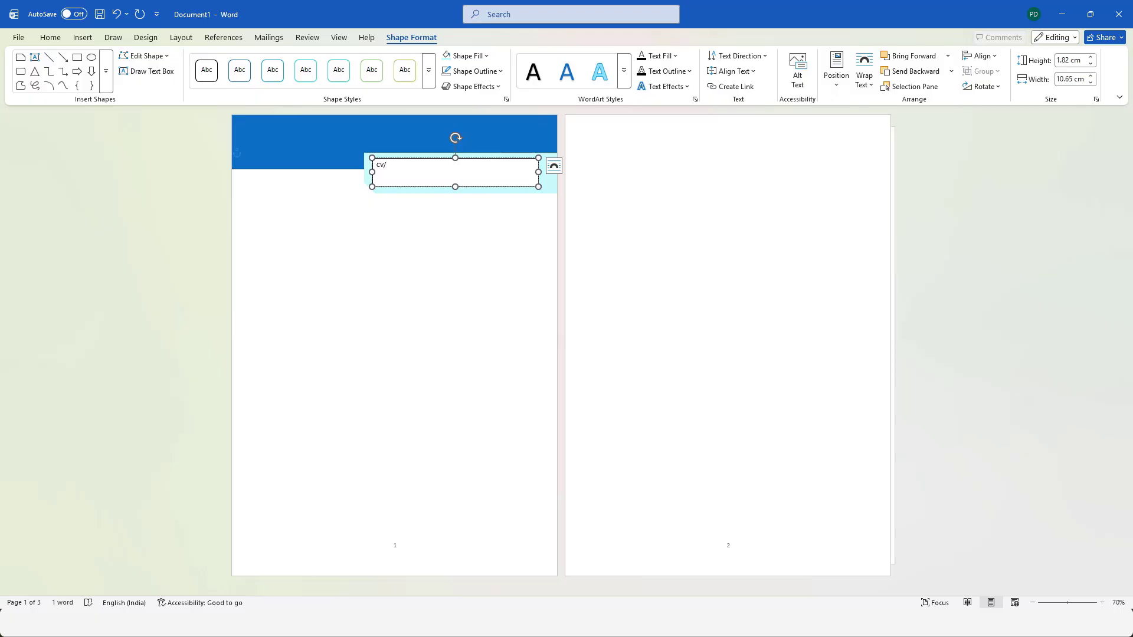
pyautogui.write('/ Resume')
# Change the whole text box heading to uppercase.
pyautogui.hotkey('ctrl', 'a')
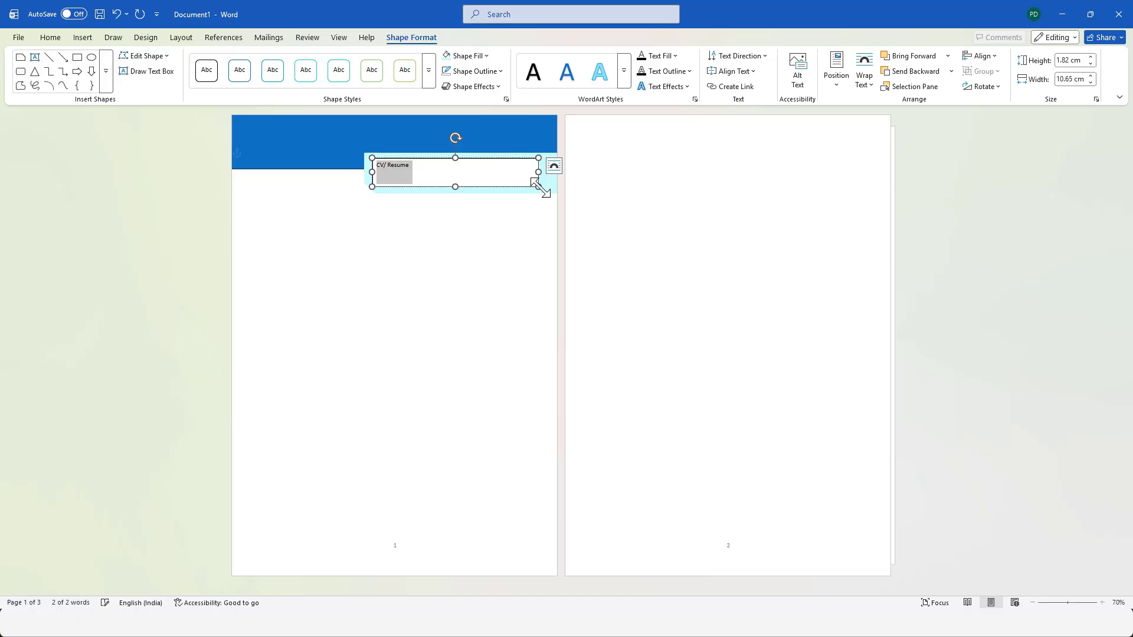
pyautogui.click(50, 37)
pyautogui.click(262, 59)
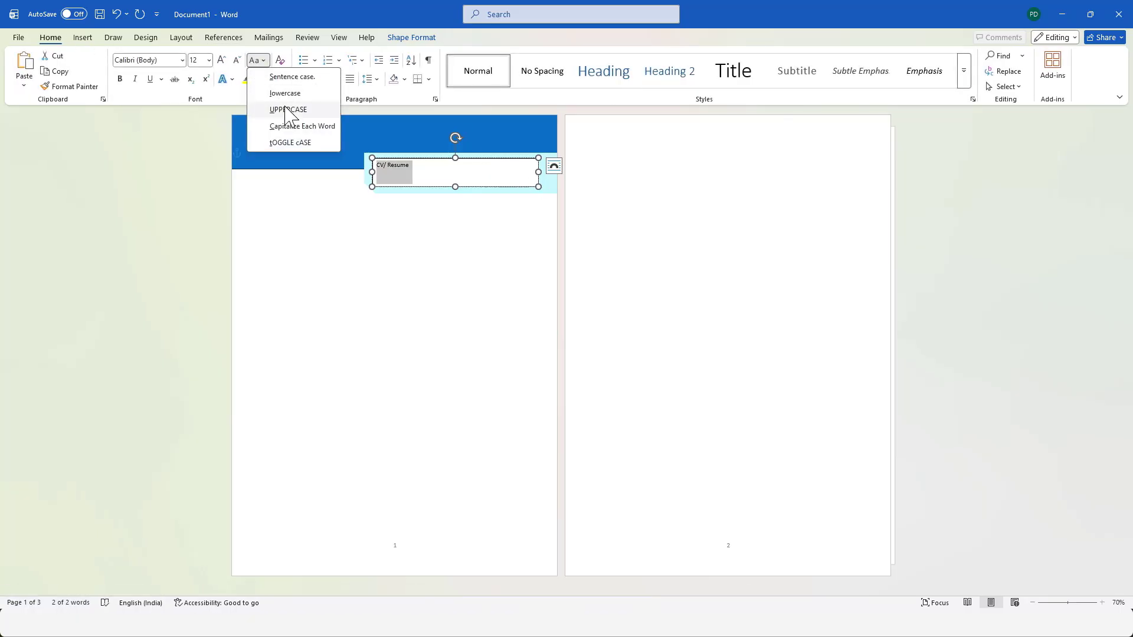
pyautogui.click(286, 111)
# Format the CV/ RESUME heading in Montserrat Black at 36 pt and centre it in its text box.
pyautogui.click(182, 59)
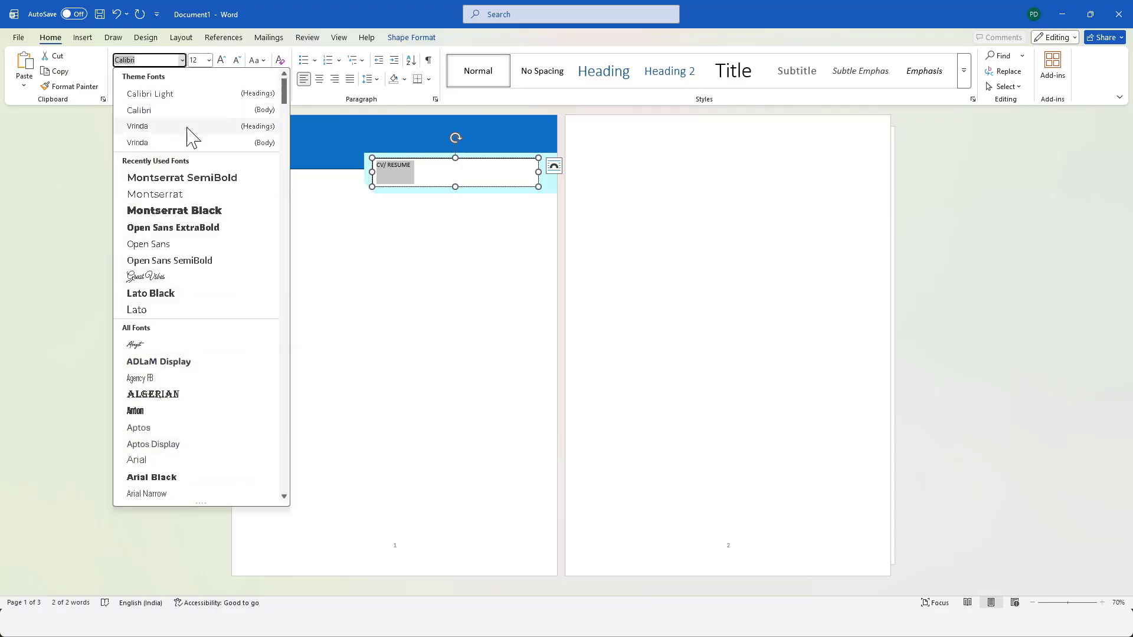
pyautogui.click(186, 211)
pyautogui.click(203, 61)
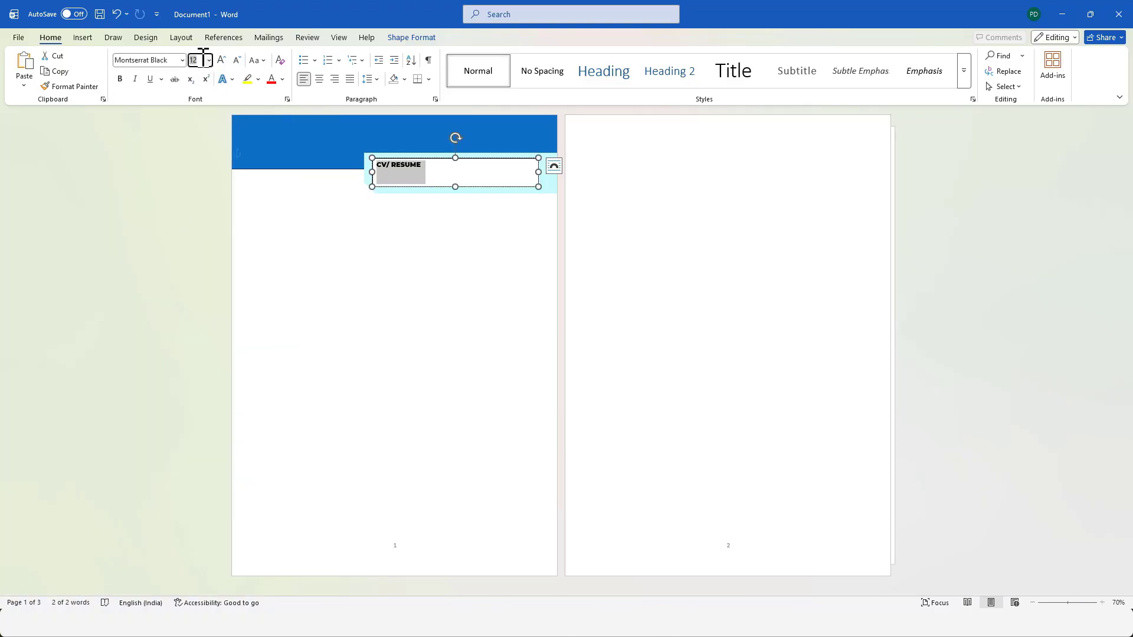
pyautogui.press('Return')
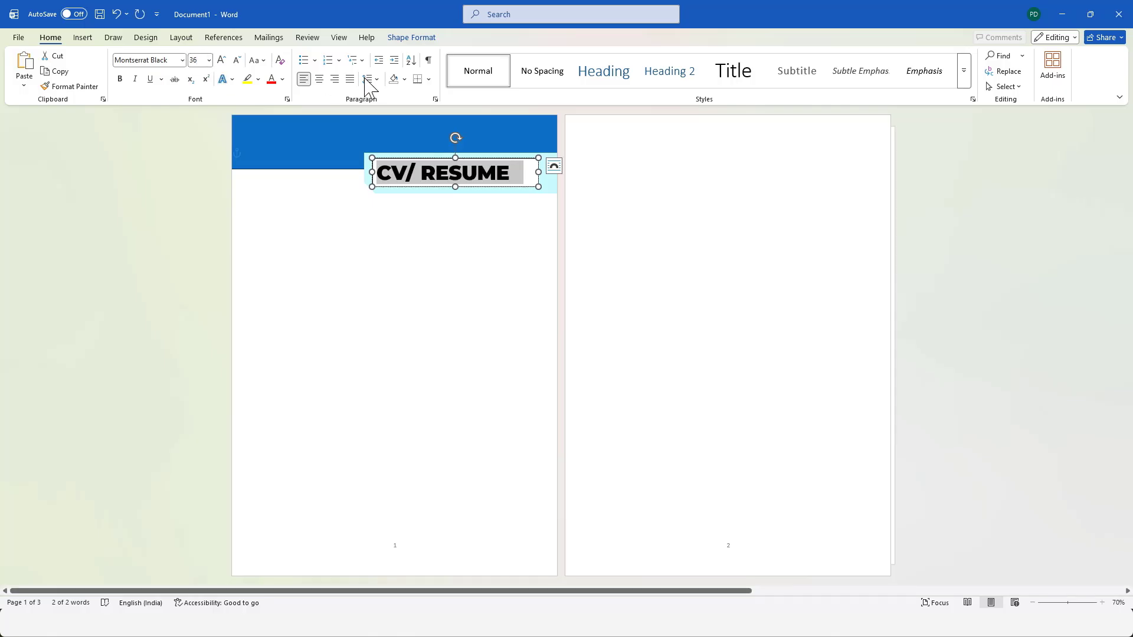
pyautogui.click(318, 80)
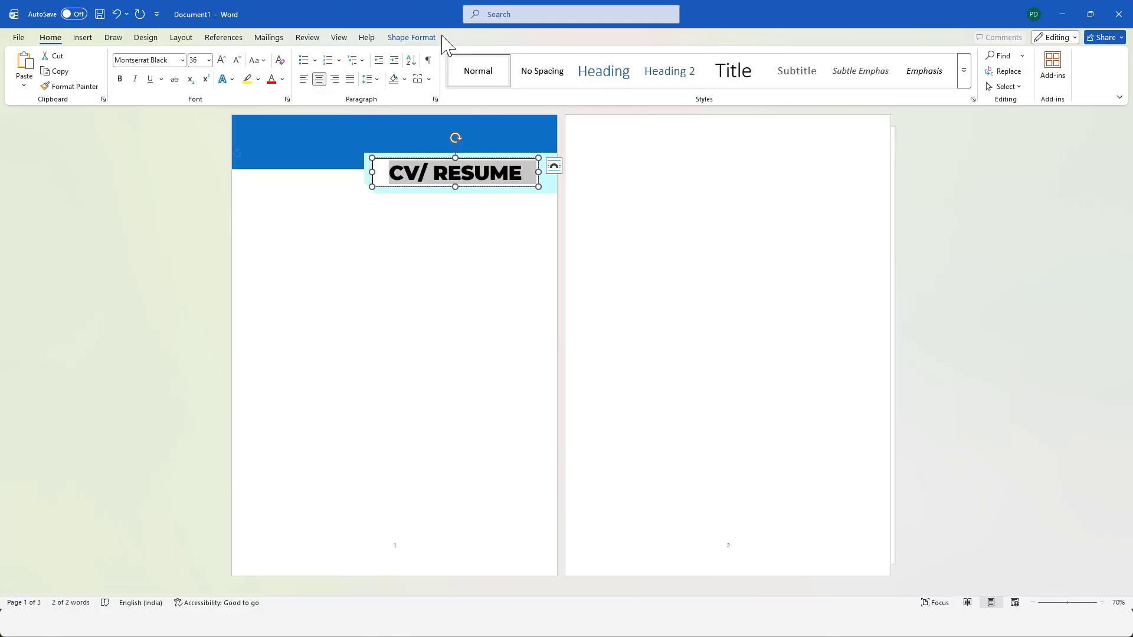
# Remove the outline and fill of the CV/ RESUME text box.
pyautogui.click(411, 37)
pyautogui.click(472, 71)
pyautogui.click(497, 277)
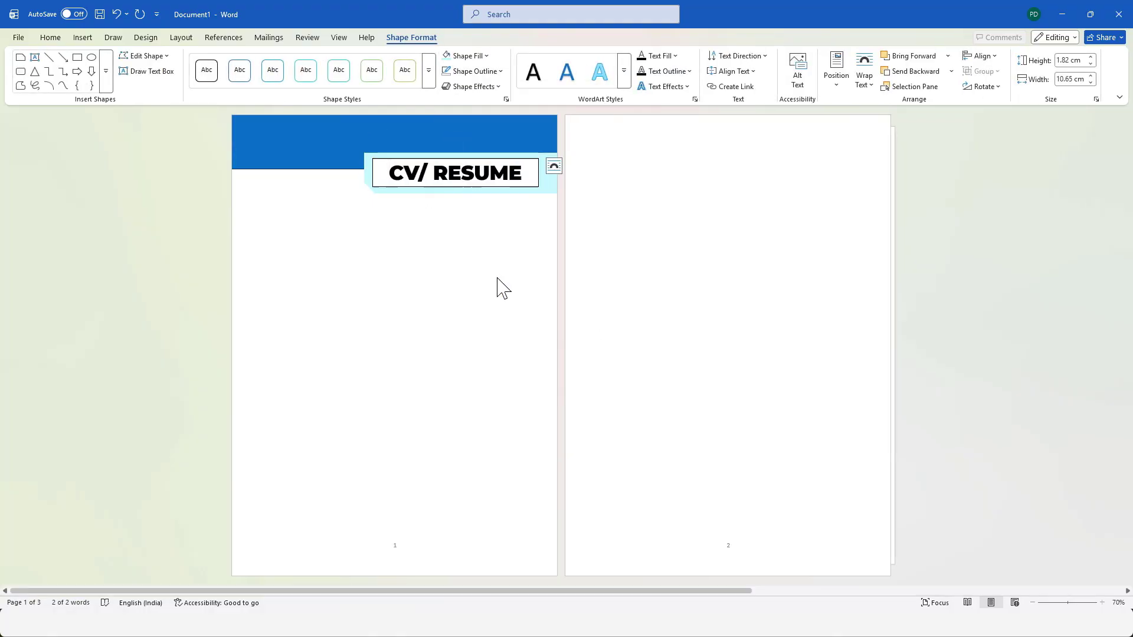
pyautogui.click(478, 56)
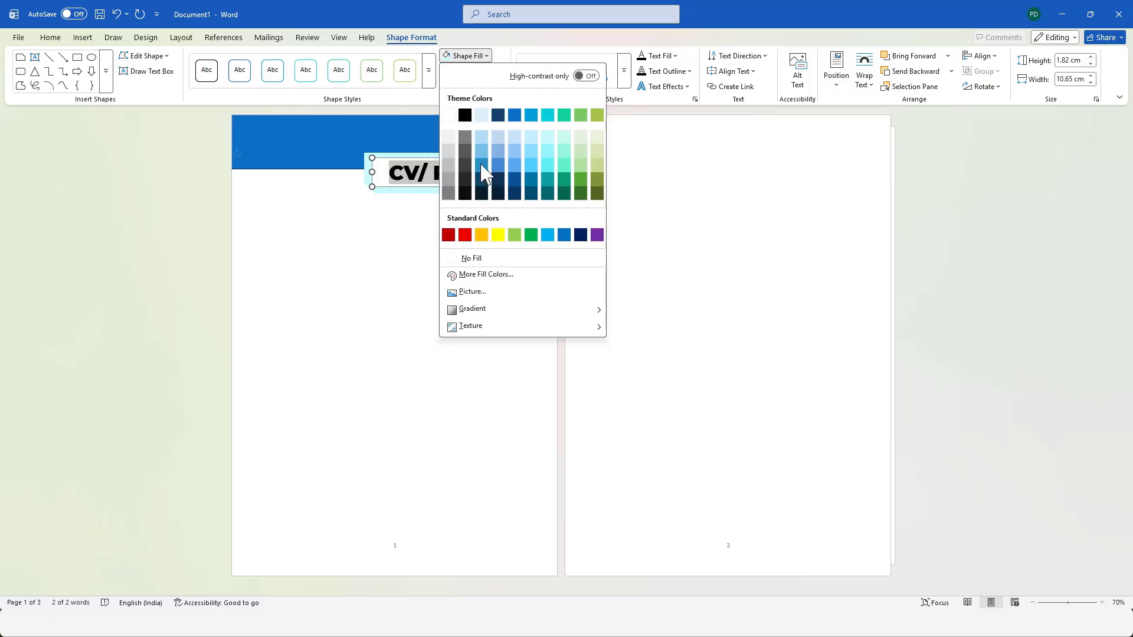
pyautogui.click(491, 258)
# Colour the heading text dark blue and extend its text box to the turquoise shape's right and lower edges.
pyautogui.click(660, 55)
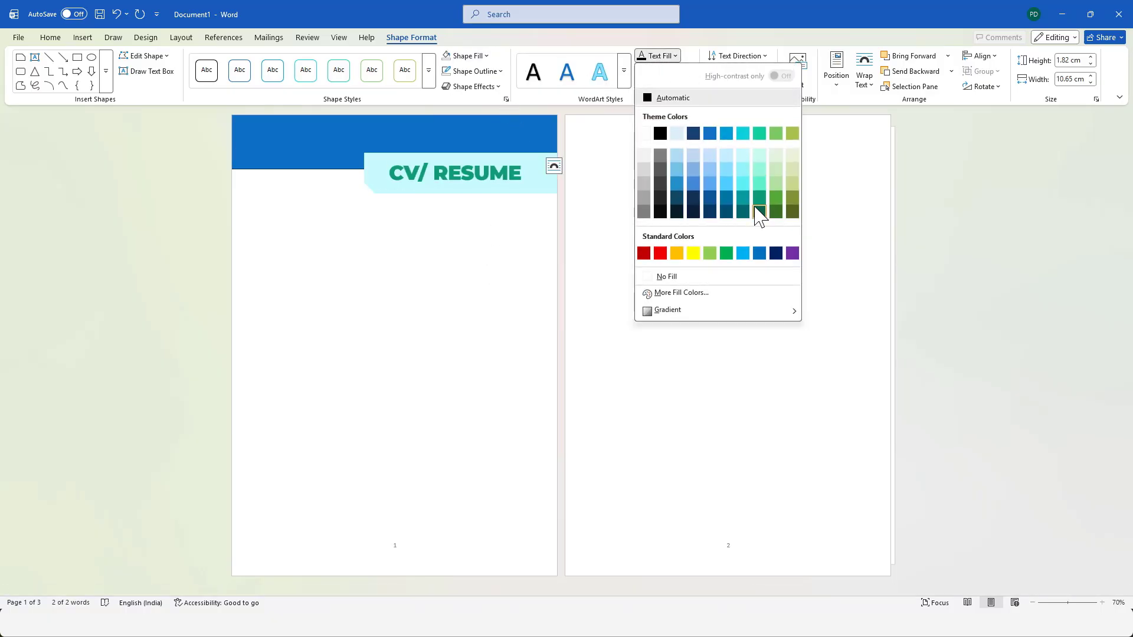
pyautogui.click(713, 213)
pyautogui.moveTo(538, 172); pyautogui.dragTo(556, 170)
pyautogui.moveTo(461, 189); pyautogui.dragTo(460, 193)
pyautogui.click(485, 225)
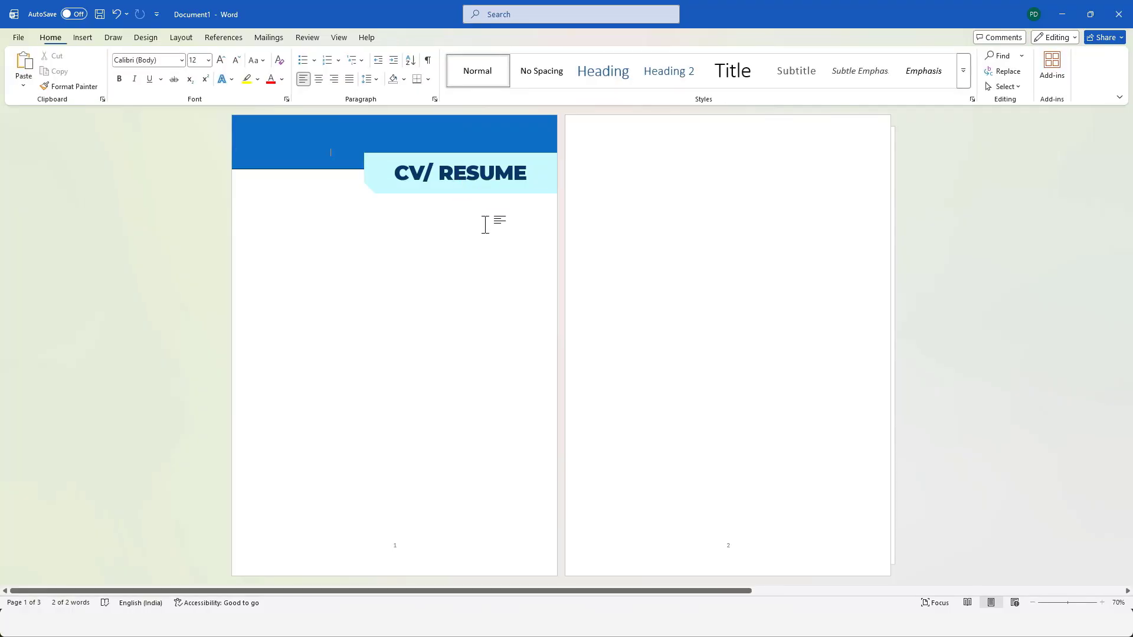
# Copy the blue banner to the middle of page 1, set the copy's height to 5.8 cm and shift it slightly up.
pyautogui.click(313, 131)
pyautogui.moveTo(313, 132); pyautogui.dragTo(312, 320)
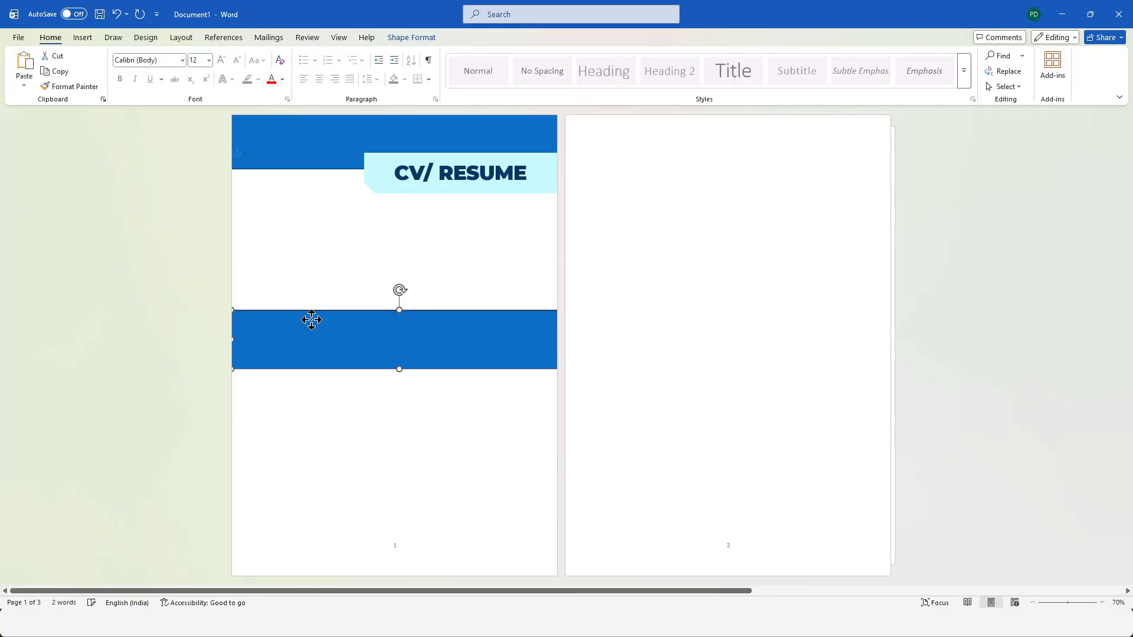
pyautogui.click(1073, 60)
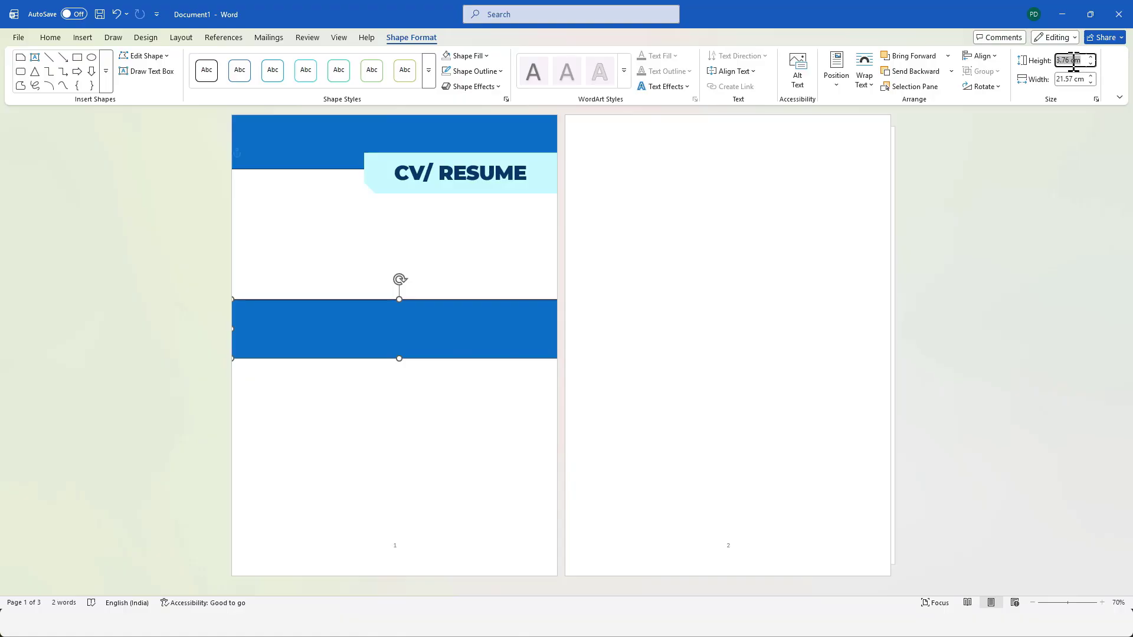
pyautogui.press('Return')
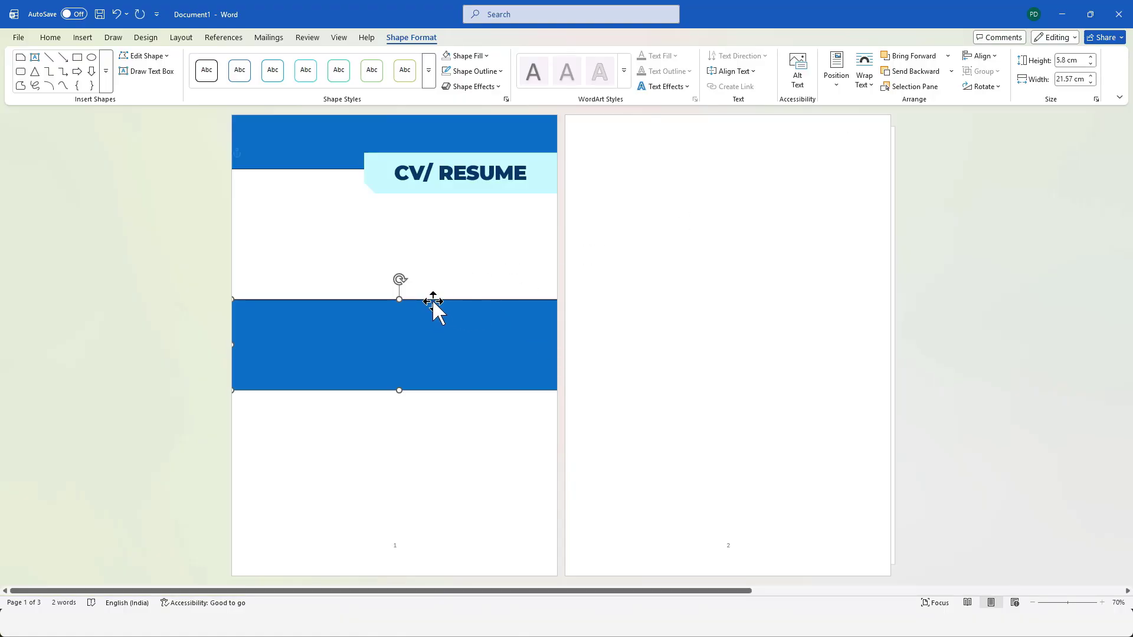
pyautogui.moveTo(435, 303); pyautogui.dragTo(433, 289)
pyautogui.click(447, 429)
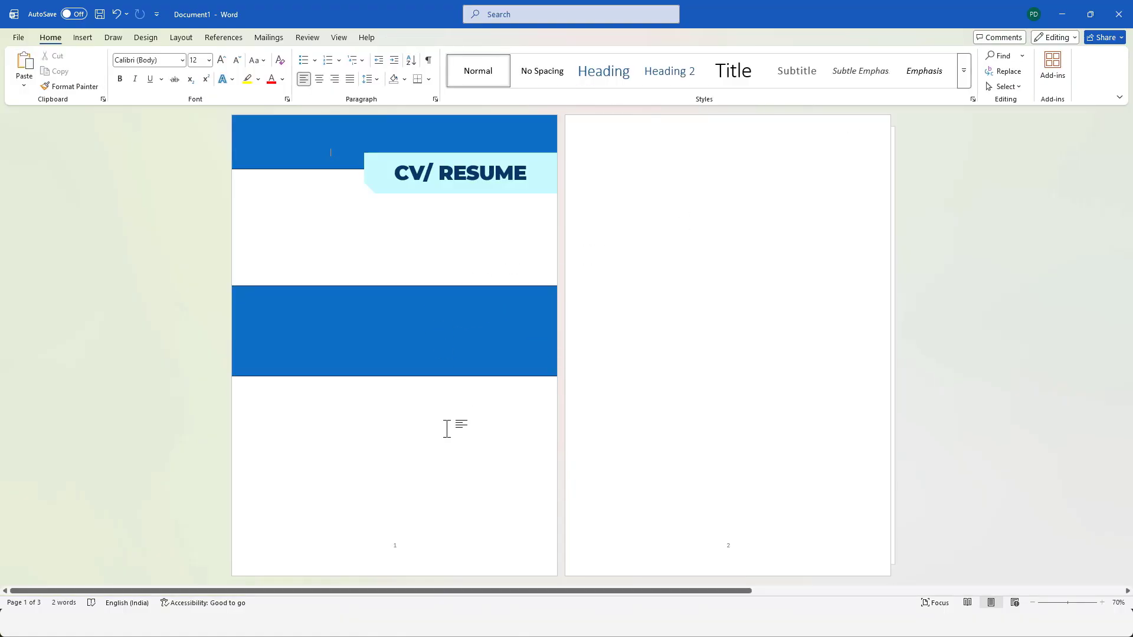
# Duplicate the light turquoise snipped shape and place the copy over the lower edge of the middle blue banner.
pyautogui.click(383, 196)
pyautogui.hotkey('ctrl', 'c')
pyautogui.hotkey('ctrl', 'v')
pyautogui.moveTo(392, 189); pyautogui.dragTo(306, 380)
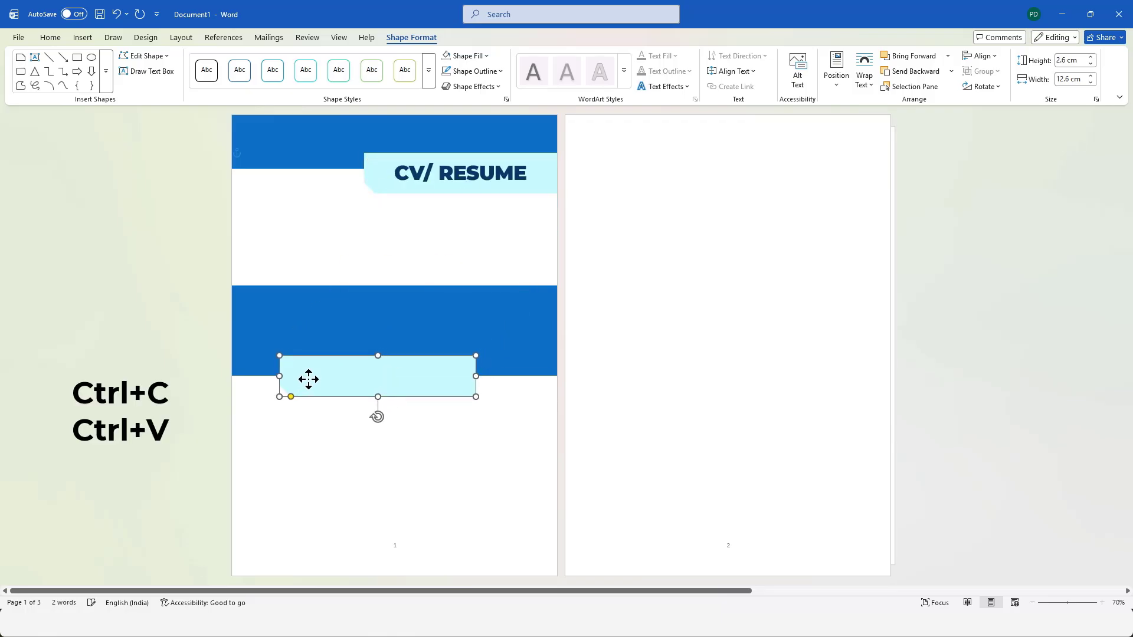
# Resize the copied turquoise shape to 4.8 cm high and 14.8 cm wide.
pyautogui.moveTo(476, 375); pyautogui.dragTo(517, 376)
pyautogui.moveTo(400, 356); pyautogui.dragTo(399, 330)
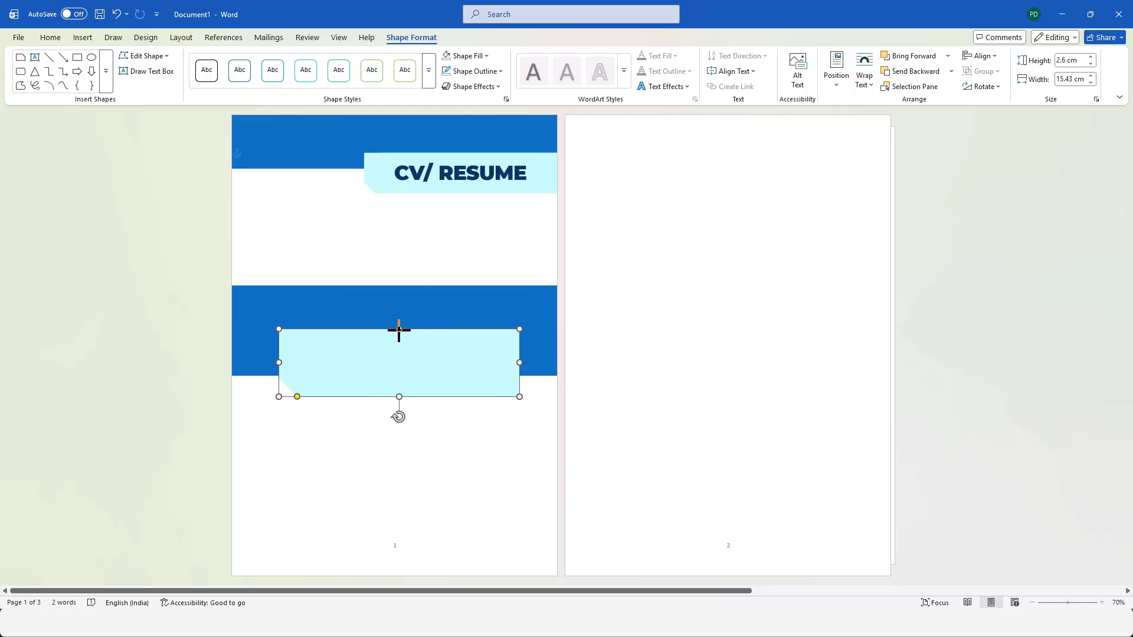
pyautogui.click(1091, 58)
pyautogui.click(1091, 58)
pyautogui.click(1091, 58)
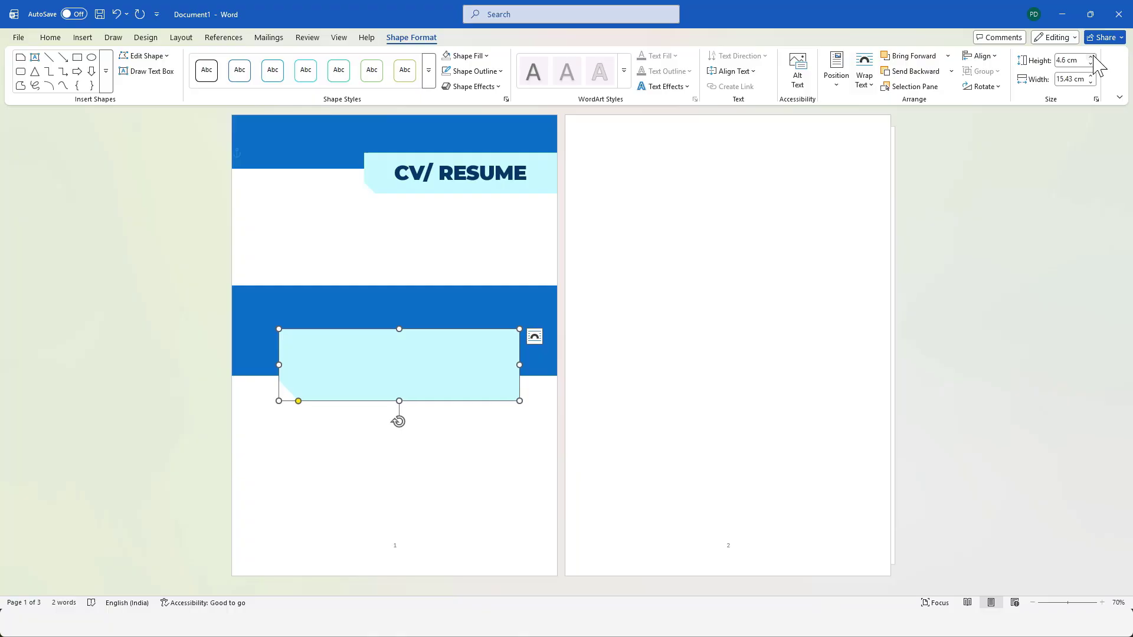
pyautogui.click(1091, 58)
pyautogui.click(1091, 58)
pyautogui.click(1091, 83)
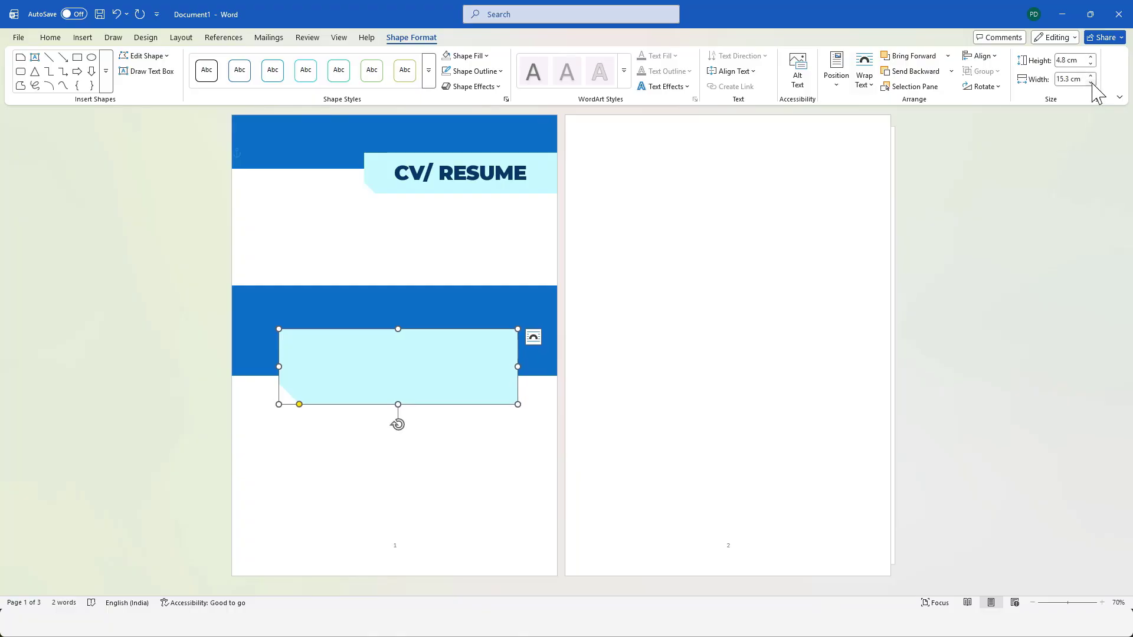
pyautogui.click(1091, 83)
pyautogui.click(1091, 83)
pyautogui.click(1091, 83)
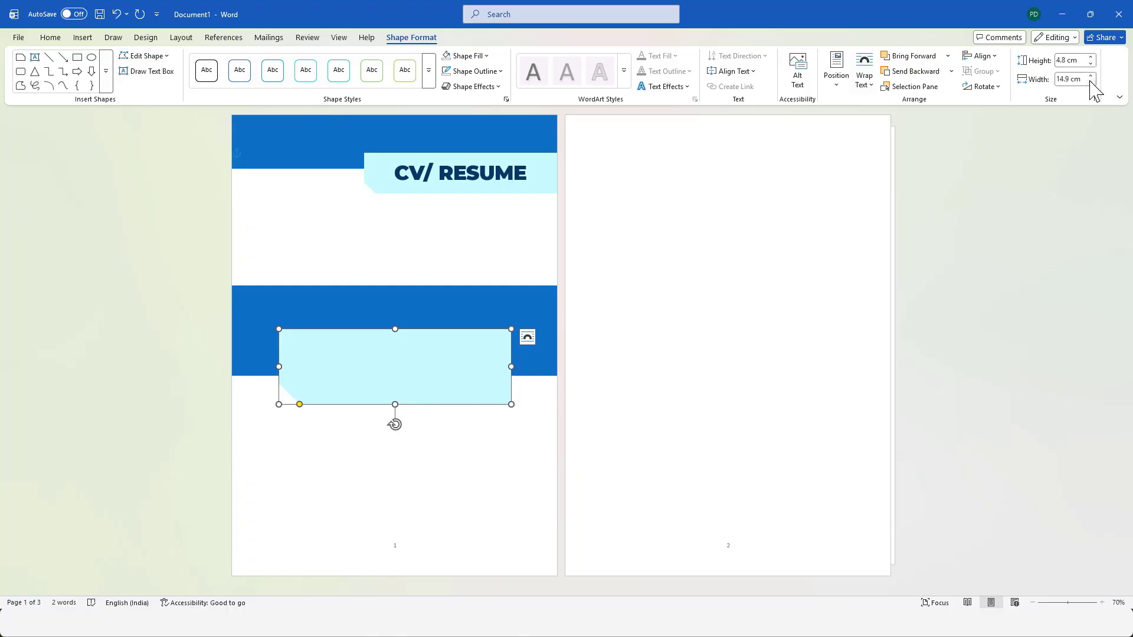
pyautogui.click(1092, 82)
# Change the fill of the copied snipped shape to the palest blue tint of the theme's bright blue.
pyautogui.click(487, 56)
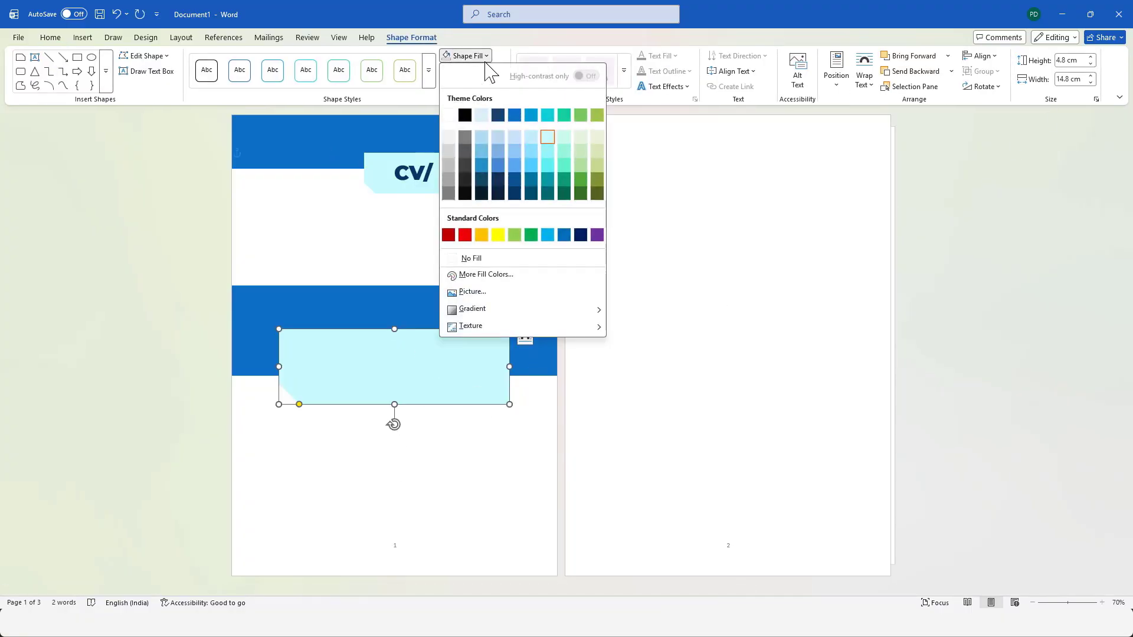
pyautogui.click(531, 138)
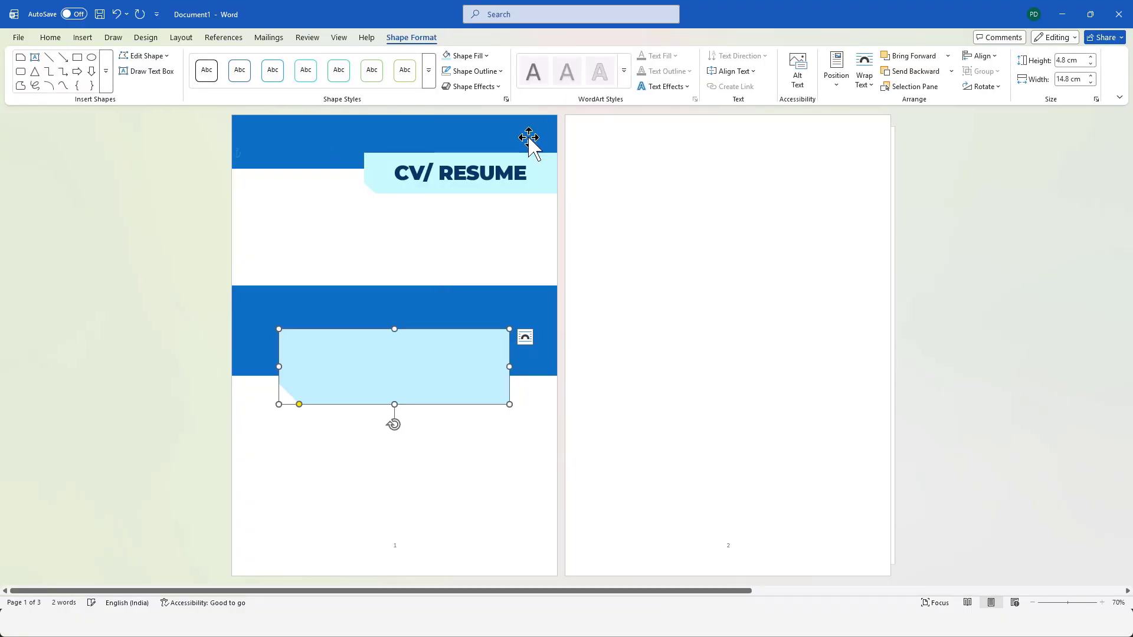
pyautogui.click(484, 498)
# Widen the light blue shape to 16.6 cm and reposition it across the lower edge of the middle banner.
pyautogui.moveTo(347, 351); pyautogui.dragTo(339, 349)
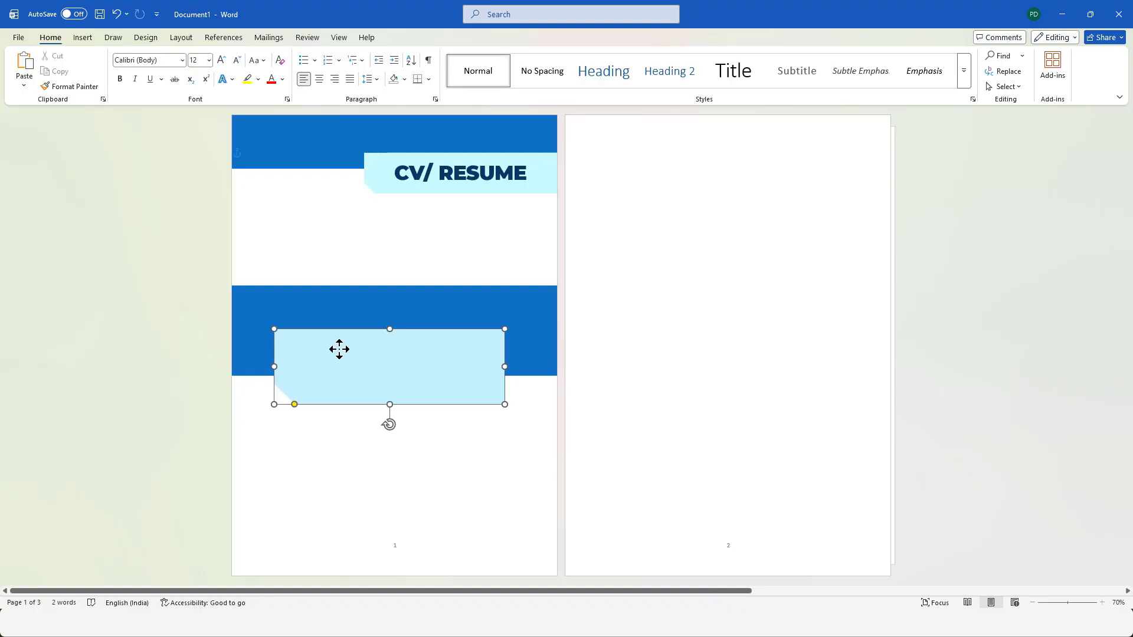
pyautogui.moveTo(505, 366); pyautogui.dragTo(524, 367)
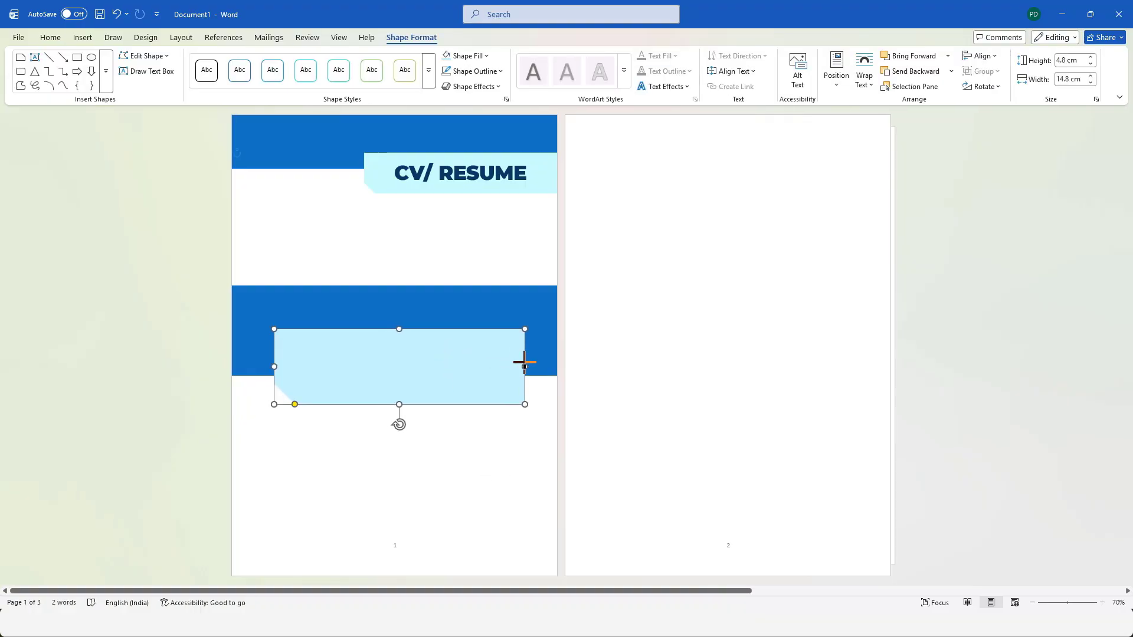
pyautogui.moveTo(274, 367); pyautogui.dragTo(322, 357)
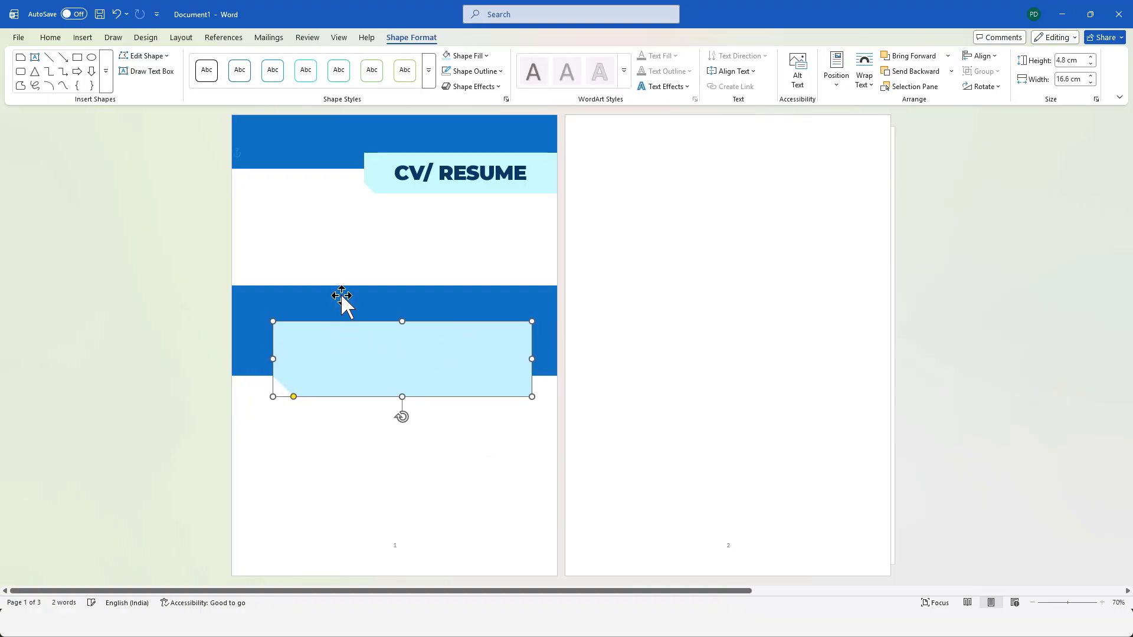
pyautogui.click(344, 303)
pyautogui.moveTo(395, 348); pyautogui.dragTo(387, 362)
pyautogui.click(878, 286)
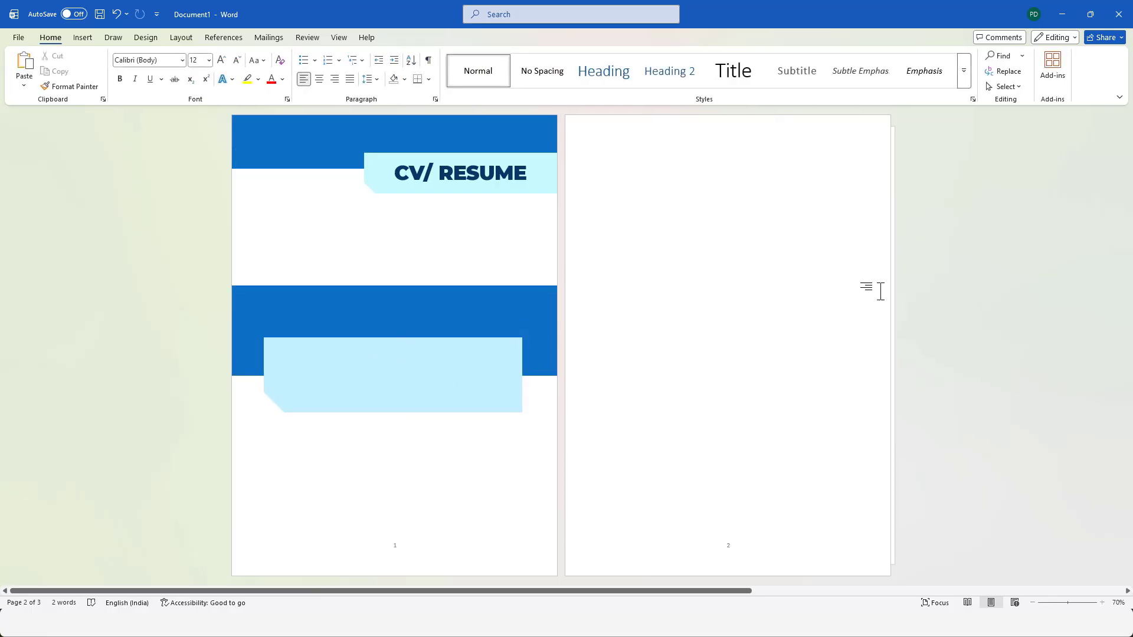
# Draw a single-corner snipped rectangle over the light blue shape's right part and set it to 7 cm by 7 cm.
pyautogui.click(84, 38)
pyautogui.click(173, 66)
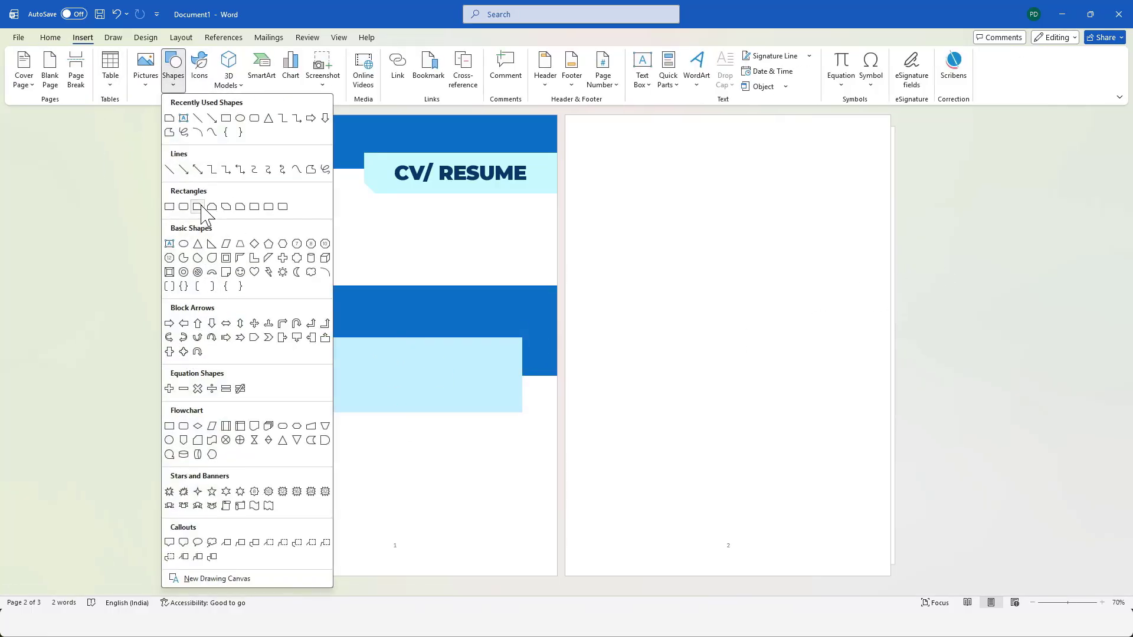
pyautogui.click(197, 207)
pyautogui.moveTo(428, 318)
pyautogui.mouseDown()
pyautogui.moveTo(543, 422)
pyautogui.moveTo(533, 429)
pyautogui.mouseUp()
pyautogui.click(1068, 60)
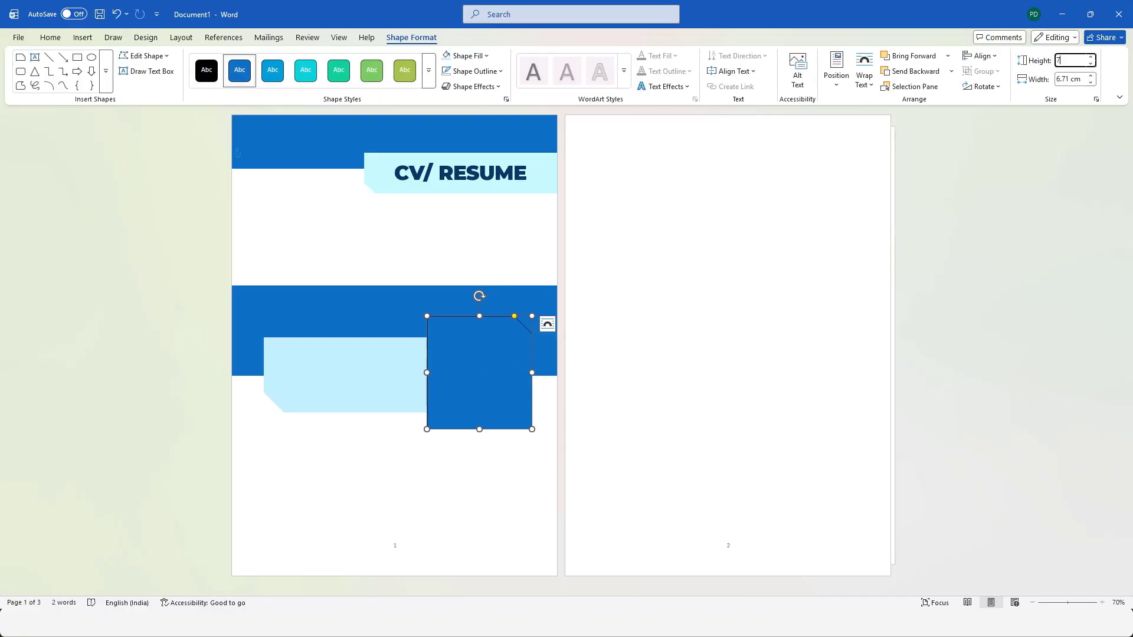
pyautogui.click(1071, 78)
pyautogui.press('Return')
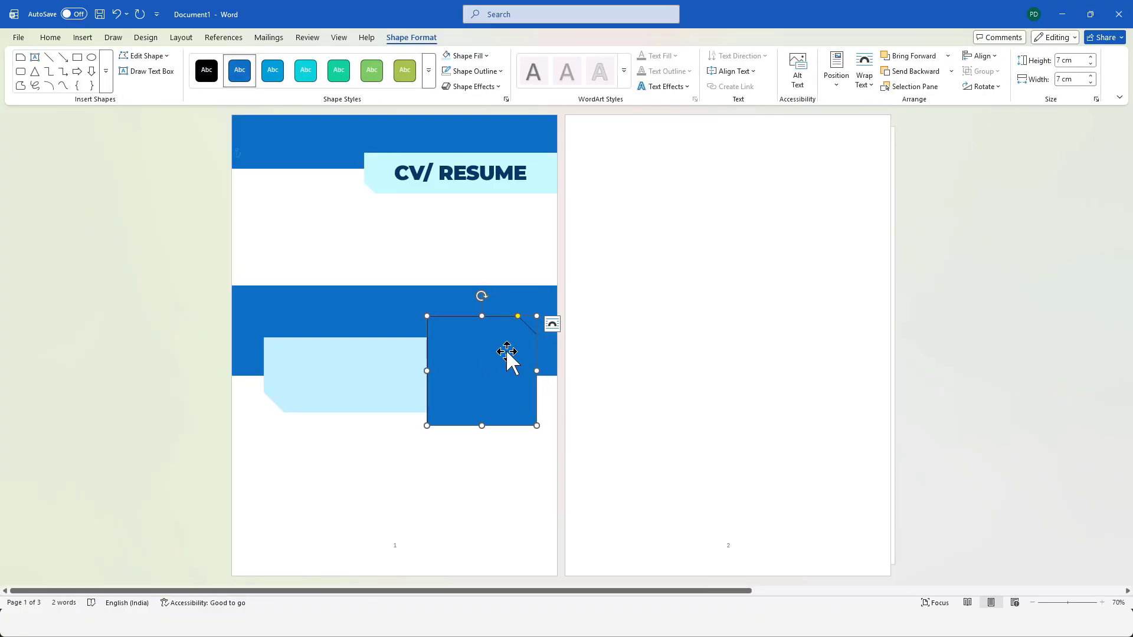
# Shift the snipped square slightly down and the light blue shape slightly up to align them vertically.
pyautogui.moveTo(507, 352); pyautogui.dragTo(506, 357)
pyautogui.click(357, 344)
pyautogui.moveTo(356, 344); pyautogui.dragTo(356, 339)
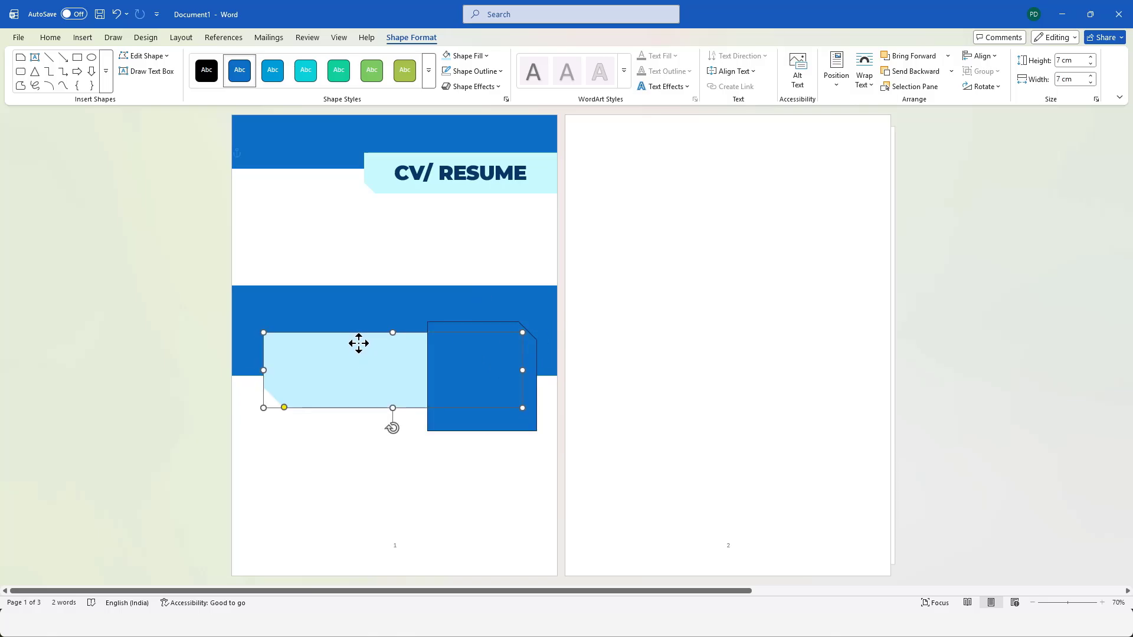
# Fill the 7 cm snipped square with the portrait picture 01.png.
pyautogui.click(493, 360)
pyautogui.click(466, 56)
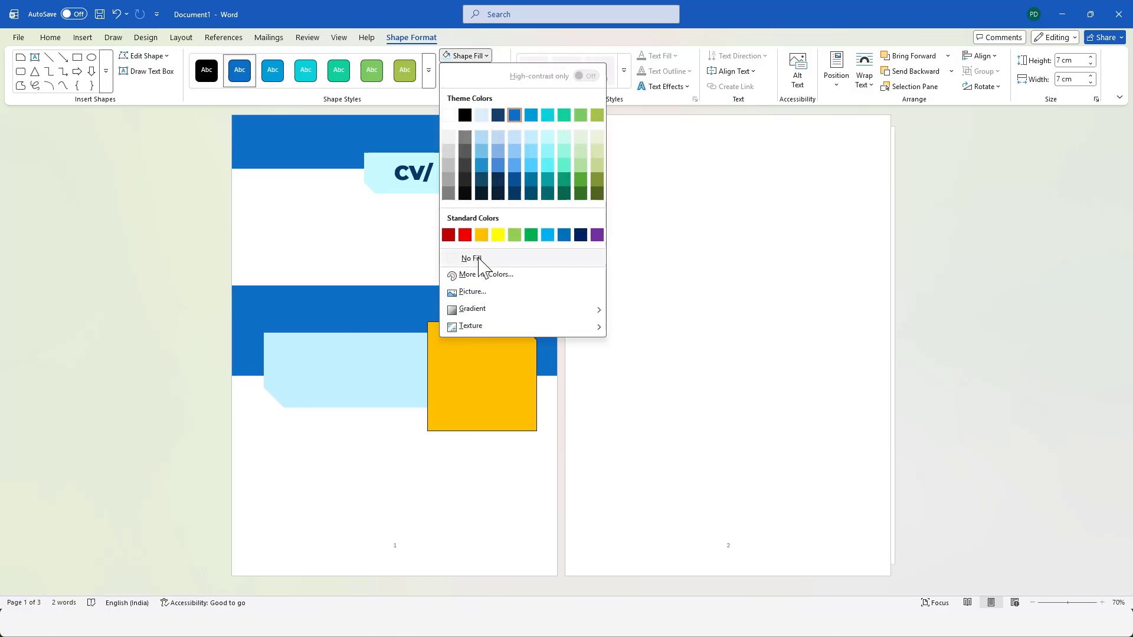
pyautogui.click(470, 292)
pyautogui.press('Return')
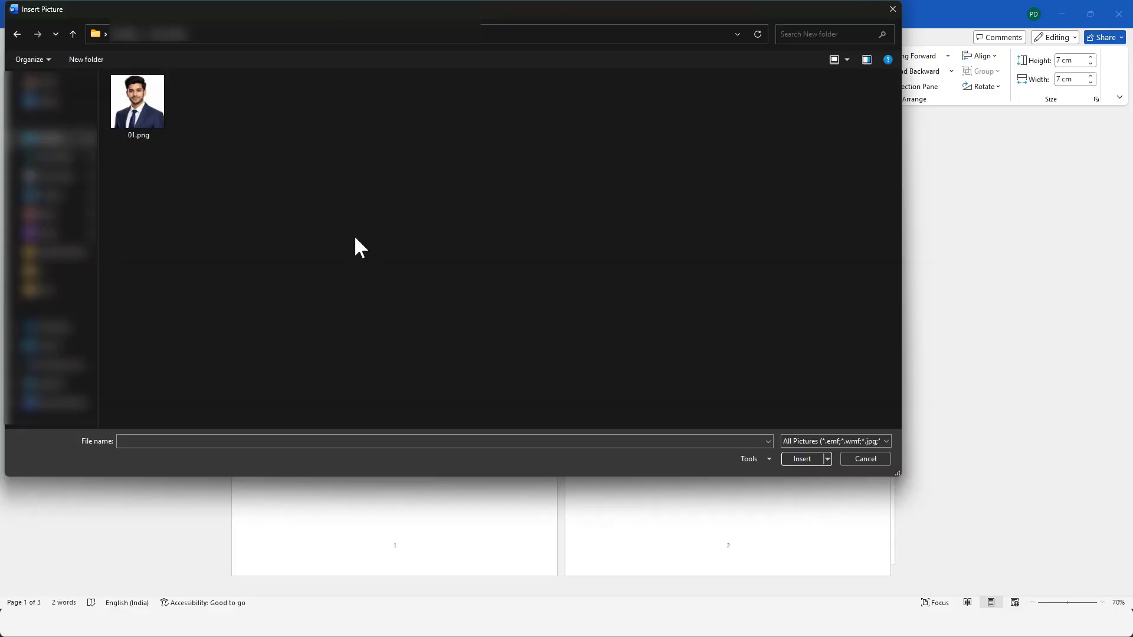
pyautogui.click(134, 101)
pyautogui.click(799, 458)
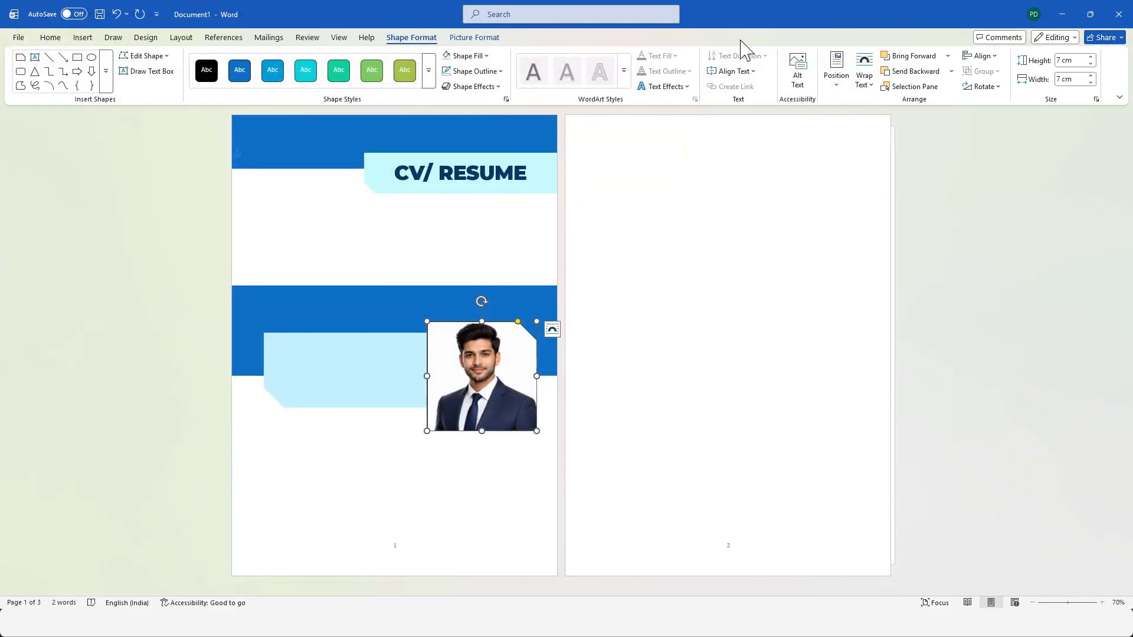
# Use Crop to enlarge the photo inside its snipped frame and shift it so the face is centred.
pyautogui.click(491, 38)
pyautogui.click(993, 86)
pyautogui.click(1005, 155)
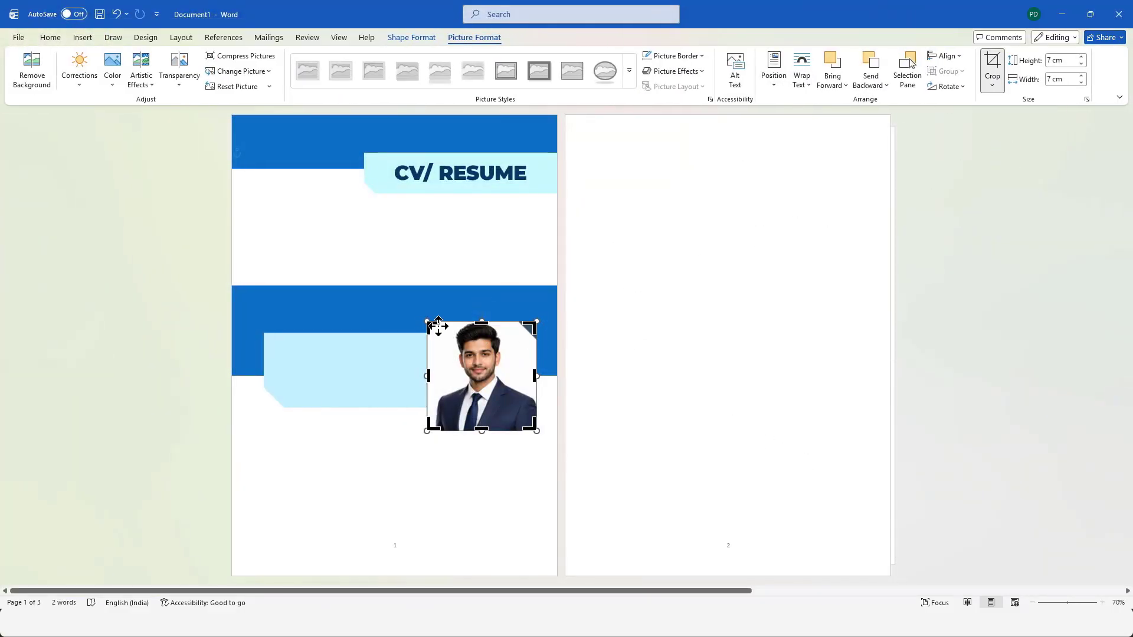
pyautogui.moveTo(424, 319); pyautogui.dragTo(405, 305)
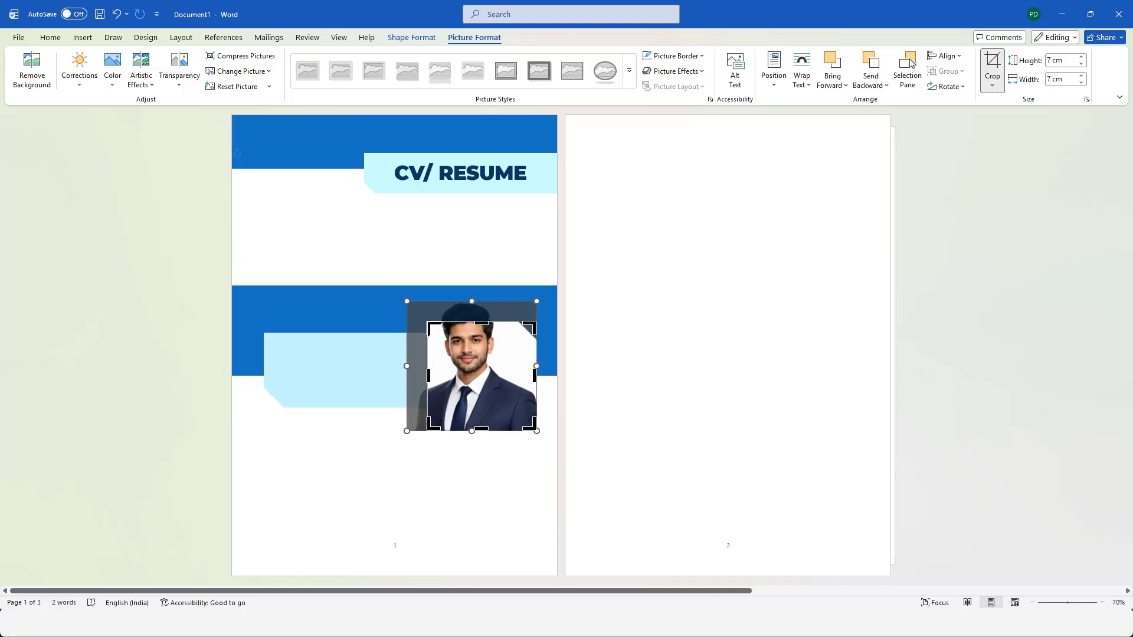
pyautogui.moveTo(498, 362); pyautogui.dragTo(507, 381)
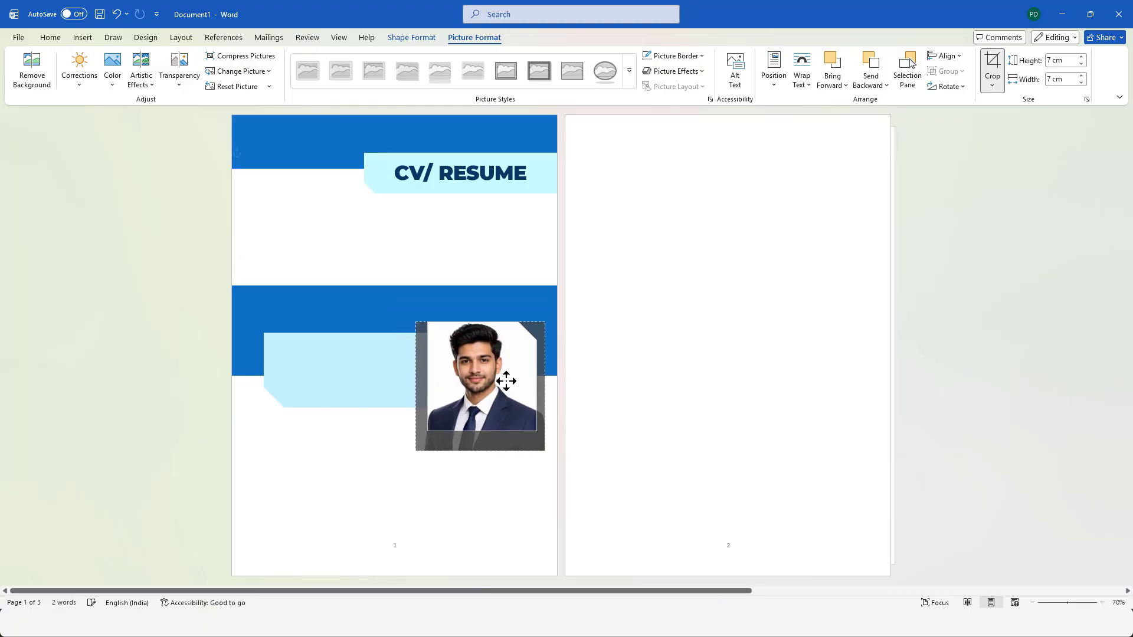
pyautogui.moveTo(416, 451); pyautogui.dragTo(421, 445)
pyautogui.moveTo(500, 387); pyautogui.dragTo(498, 388)
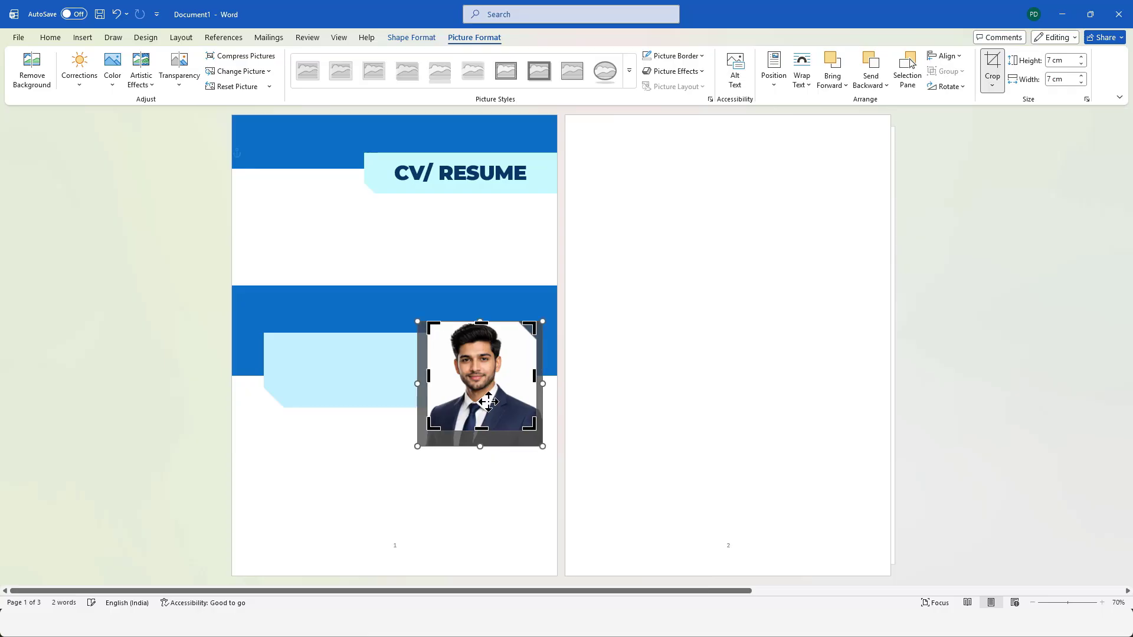
pyautogui.moveTo(417, 447); pyautogui.dragTo(422, 444)
pyautogui.moveTo(503, 404); pyautogui.dragTo(502, 404)
pyautogui.click(999, 69)
pyautogui.click(678, 260)
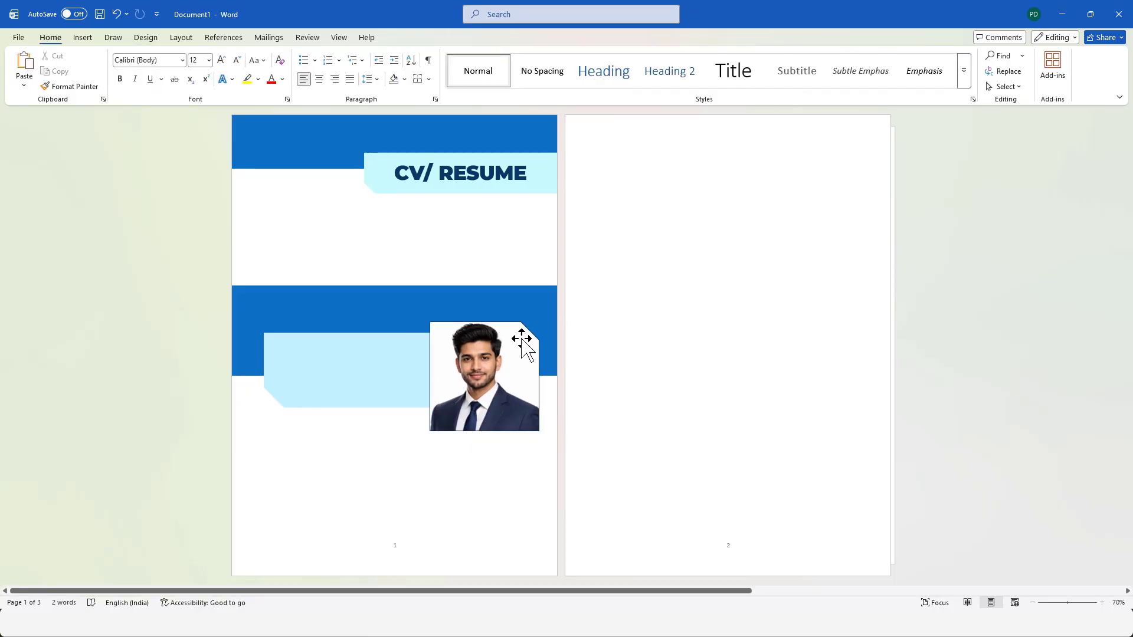
# Move the photo up so it is roughly centred vertically on the light blue shape.
pyautogui.moveTo(520, 337); pyautogui.dragTo(520, 326)
pyautogui.click(653, 317)
pyautogui.click(391, 359)
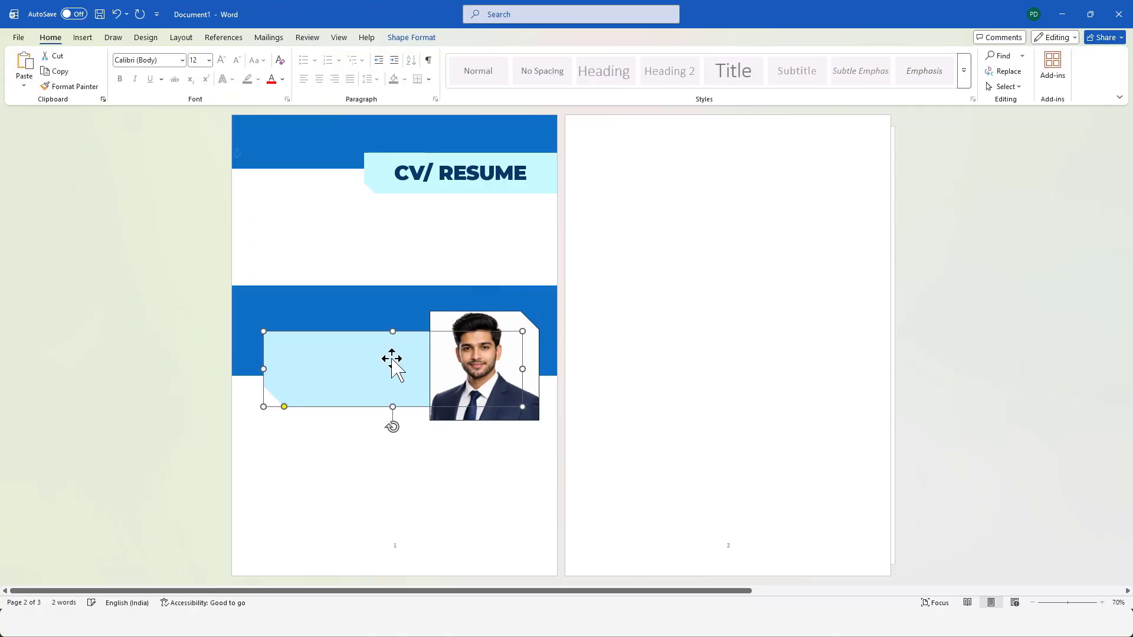
# Give the photo a 6 pt border in the palest tint of the theme's bright blue.
pyautogui.click(484, 354)
pyautogui.click(474, 37)
pyautogui.click(701, 57)
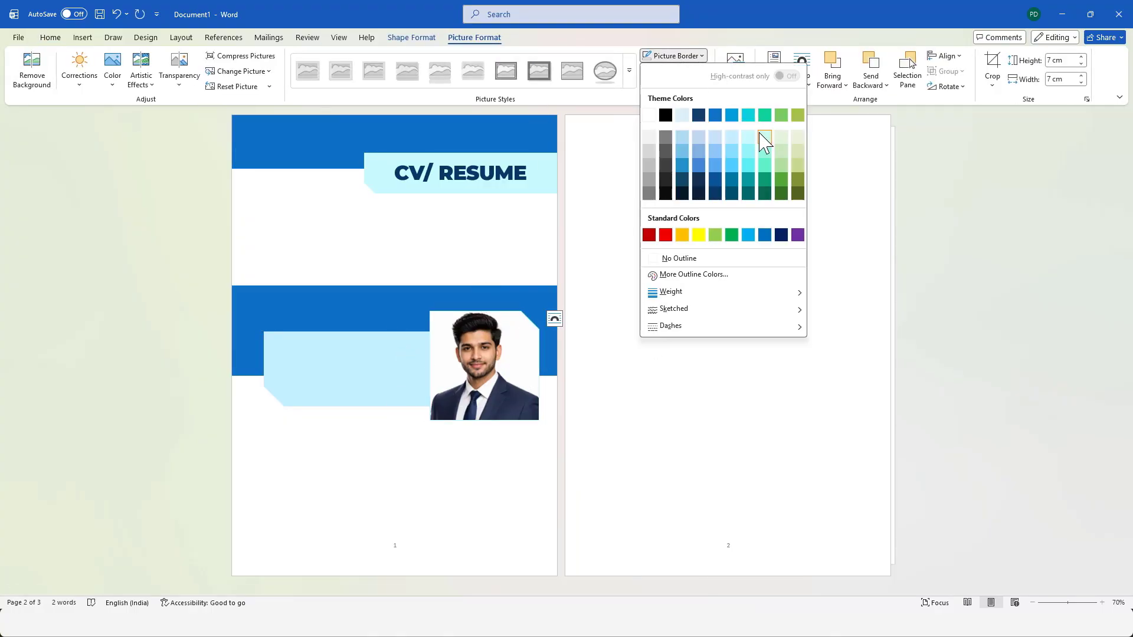
pyautogui.click(730, 137)
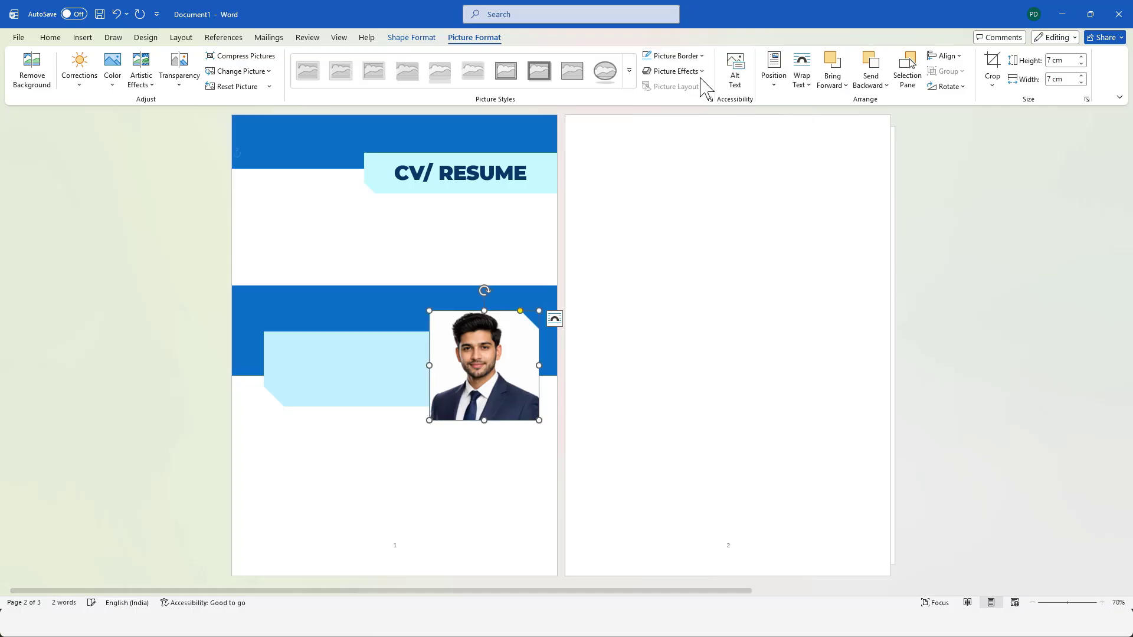
pyautogui.click(701, 56)
pyautogui.moveTo(720, 293)
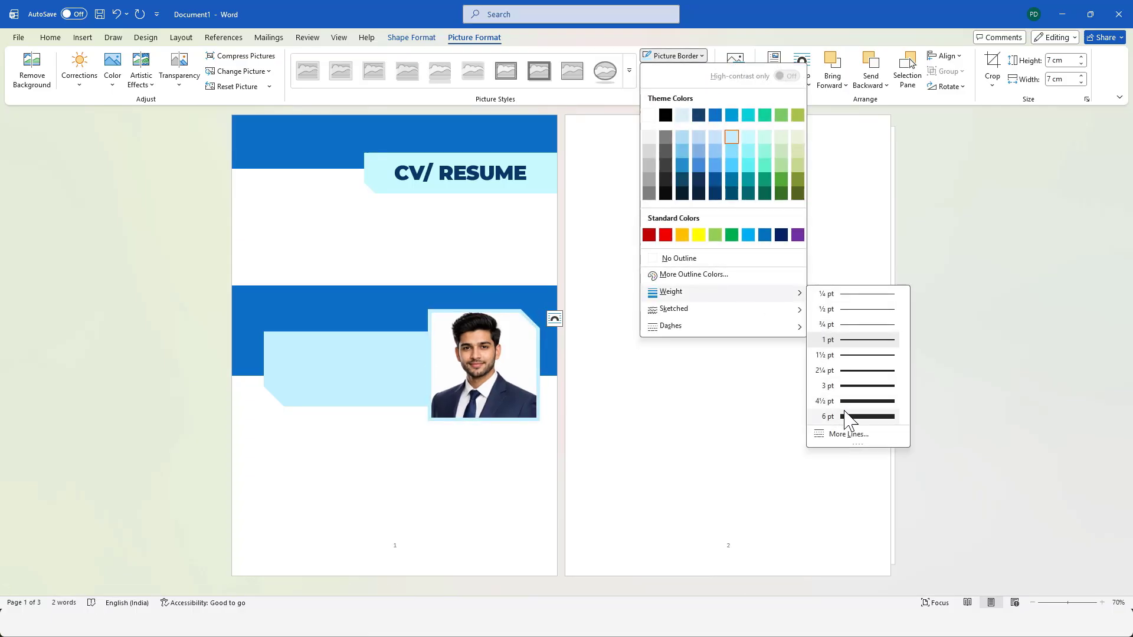
pyautogui.click(820, 414)
pyautogui.click(810, 402)
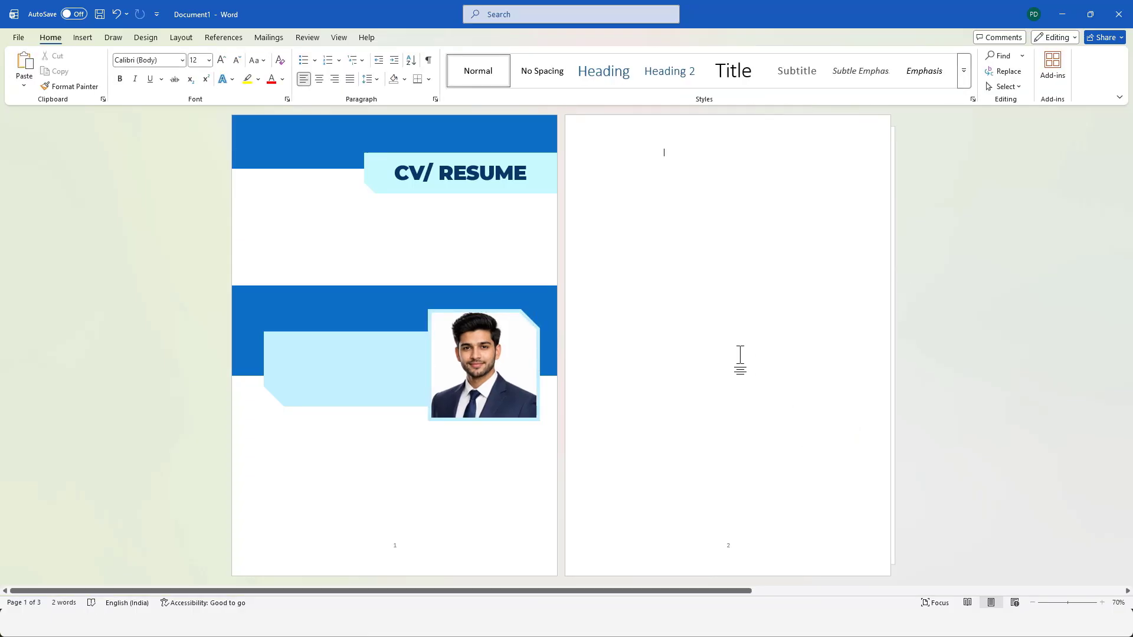
# Group the photo with the light blue shape and centre the group horizontally on the page.
pyautogui.click(481, 330)
pyautogui.click(392, 363)
pyautogui.click(480, 323)
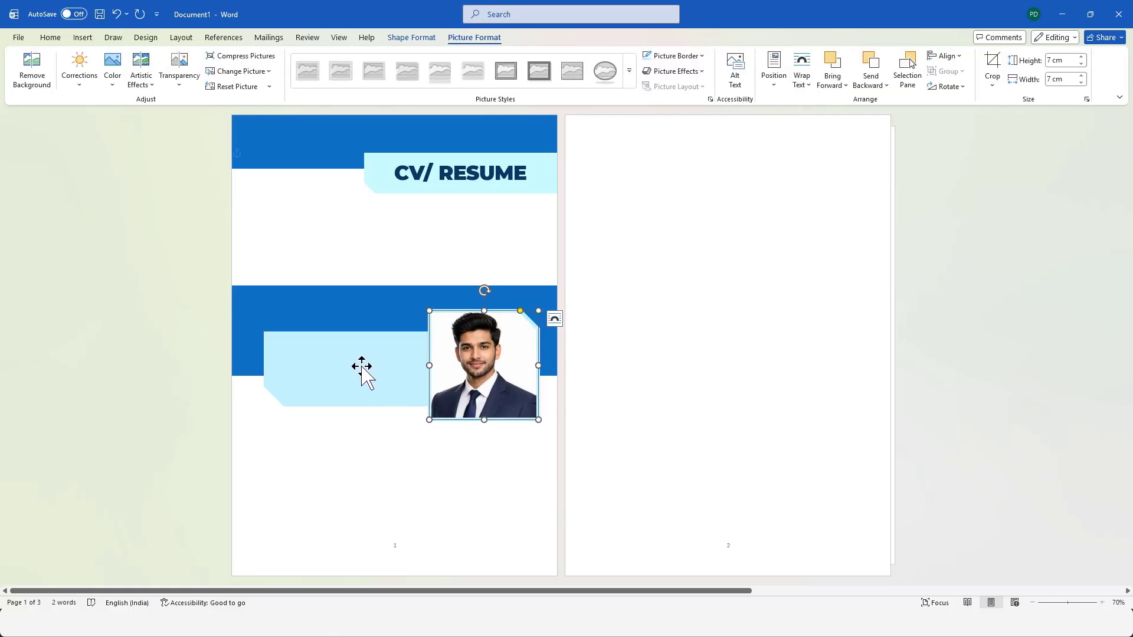
pyautogui.keyDown('shift'); pyautogui.click(362, 367); pyautogui.keyUp('shift')
pyautogui.rightClick(362, 367)
pyautogui.moveTo(394, 186)
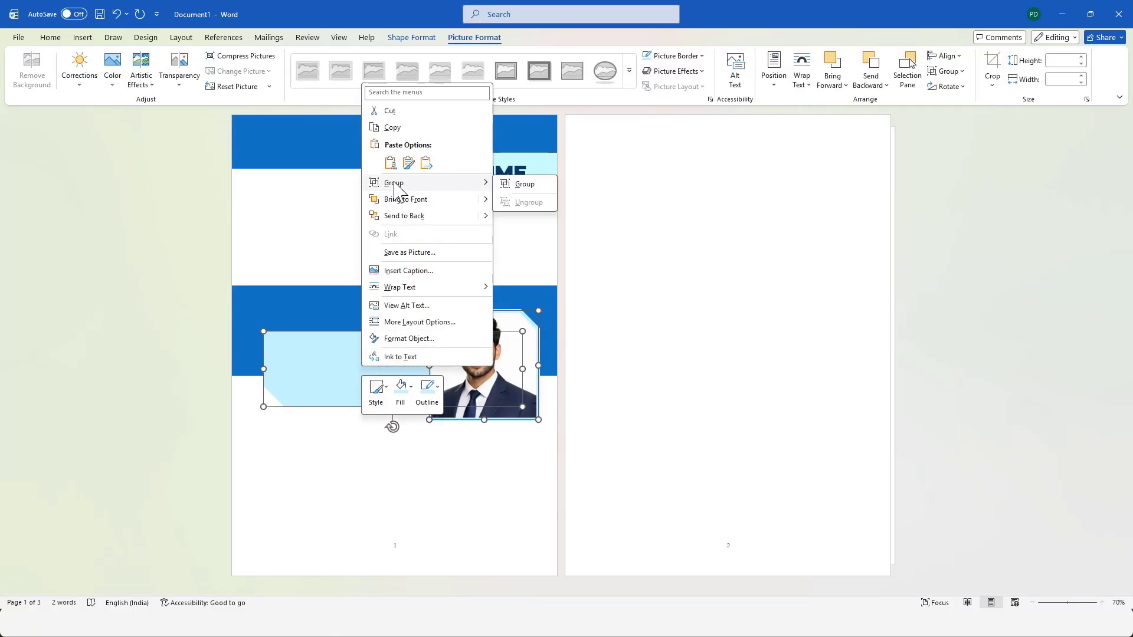
pyautogui.click(525, 184)
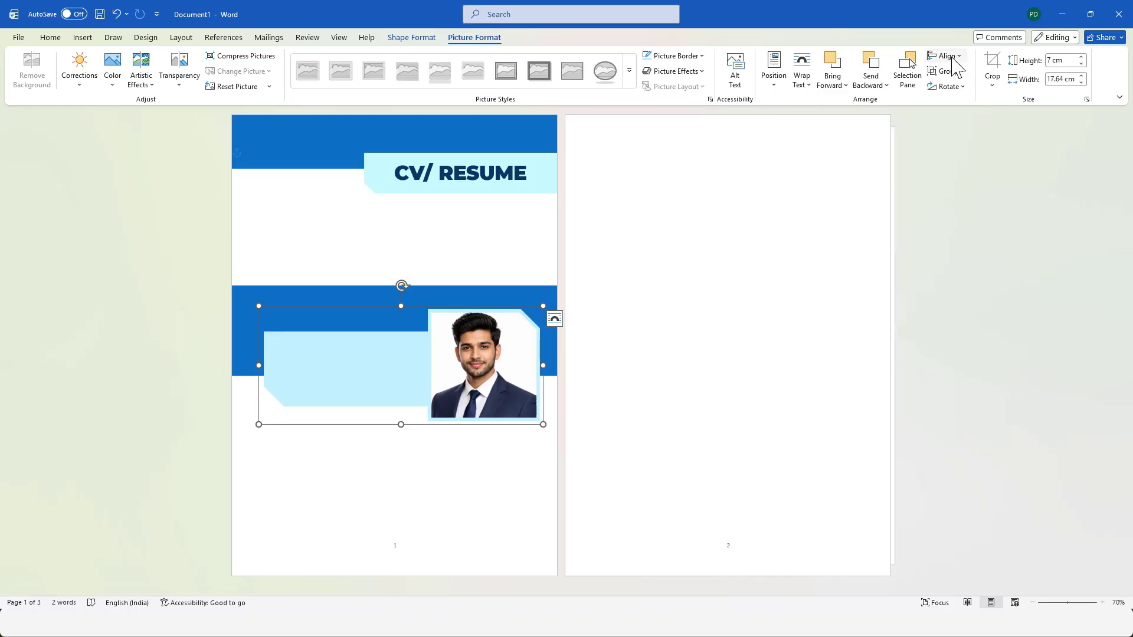
pyautogui.click(944, 55)
pyautogui.click(962, 94)
pyautogui.click(780, 275)
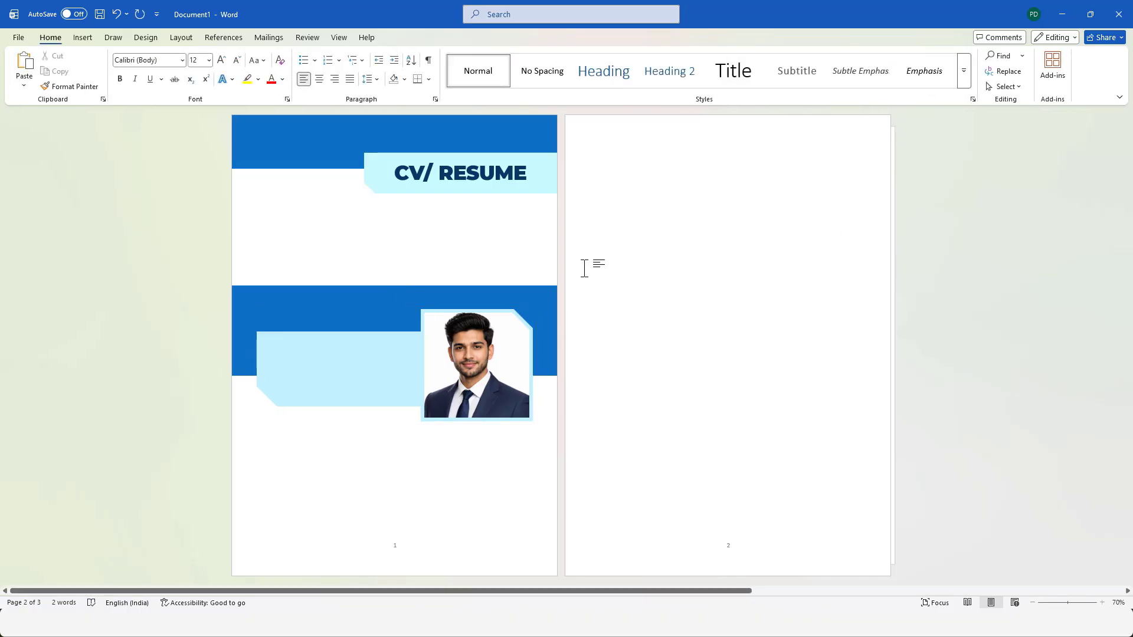
# Align the light blue shape and the photo by their middles within the group, and move the group slightly down.
pyautogui.click(391, 358)
pyautogui.click(391, 358)
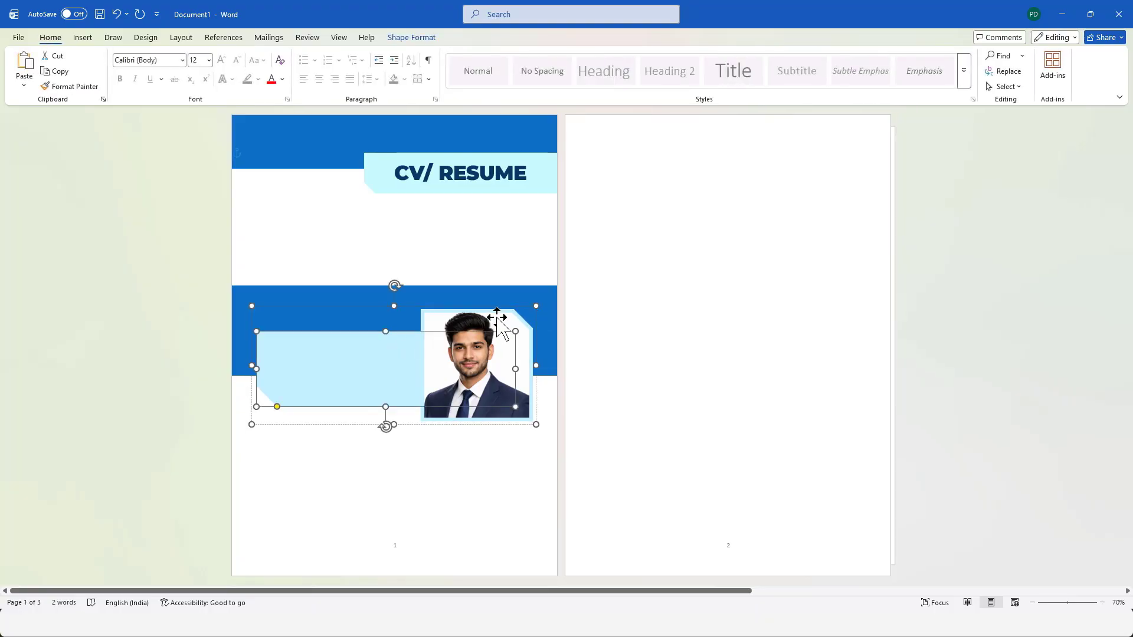
pyautogui.keyDown('ctrl'); pyautogui.click(498, 323); pyautogui.keyUp('ctrl')
pyautogui.click(474, 37)
pyautogui.click(946, 55)
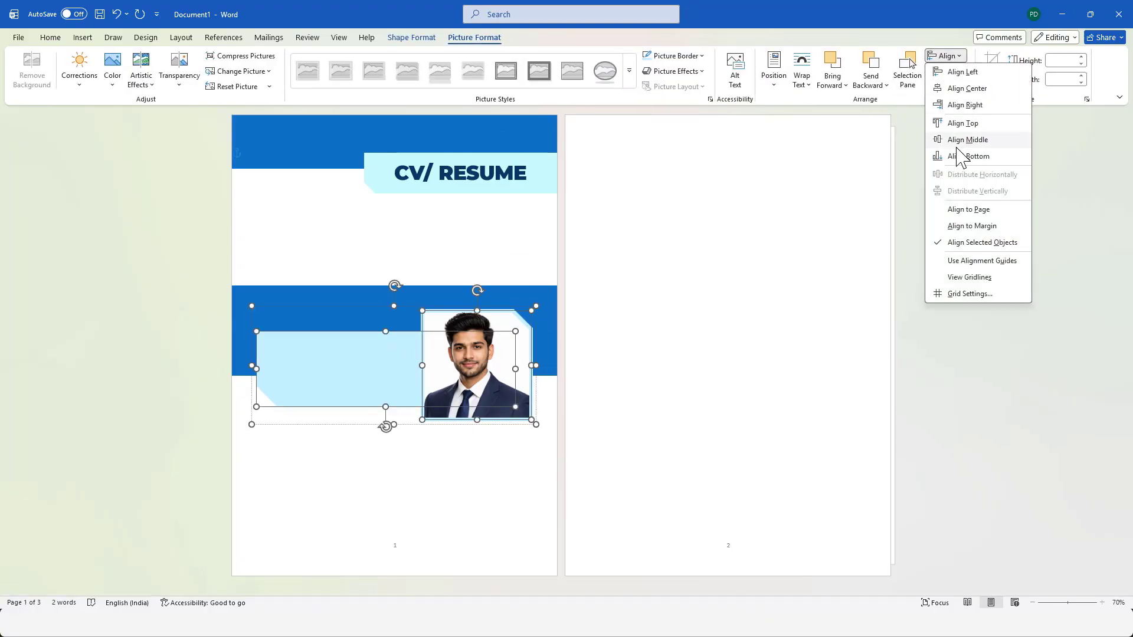
pyautogui.click(958, 141)
pyautogui.click(795, 265)
pyautogui.click(514, 337)
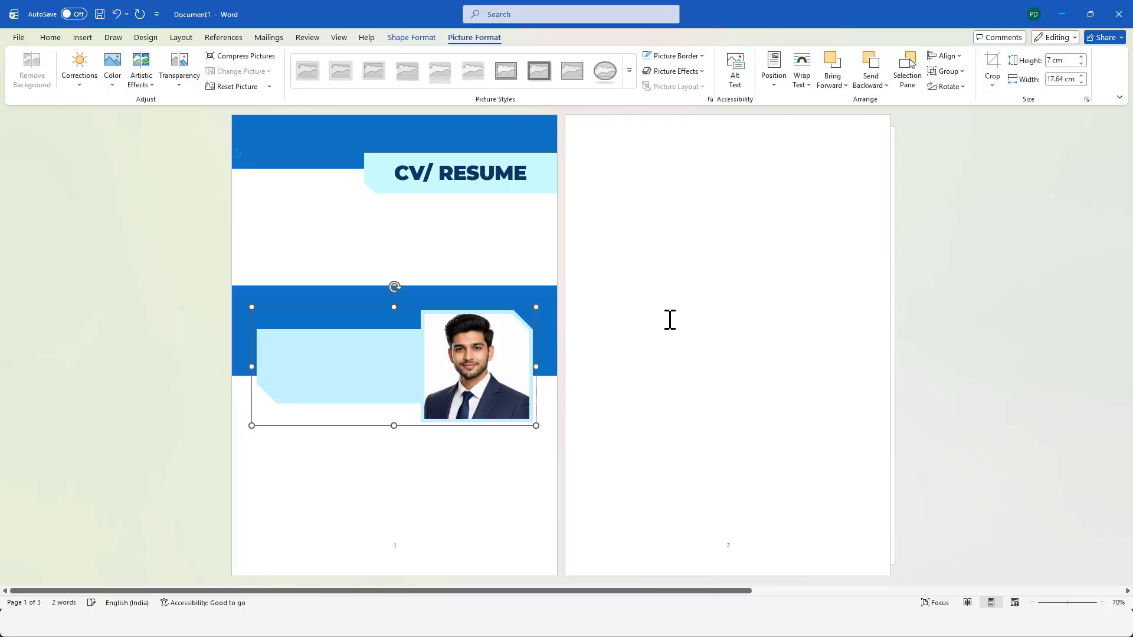
pyautogui.click(670, 317)
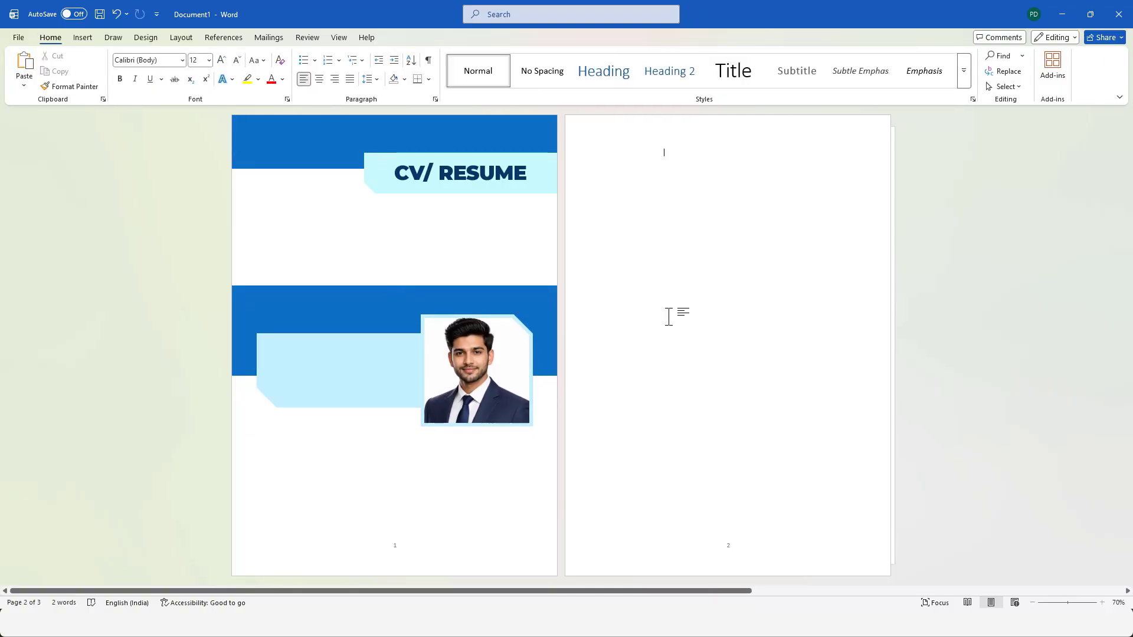
# Draw a text box about 9.9 cm by 3.8 cm on the light blue shape and paste the name and contact text copied from the finished CV document.
pyautogui.click(83, 37)
pyautogui.click(173, 66)
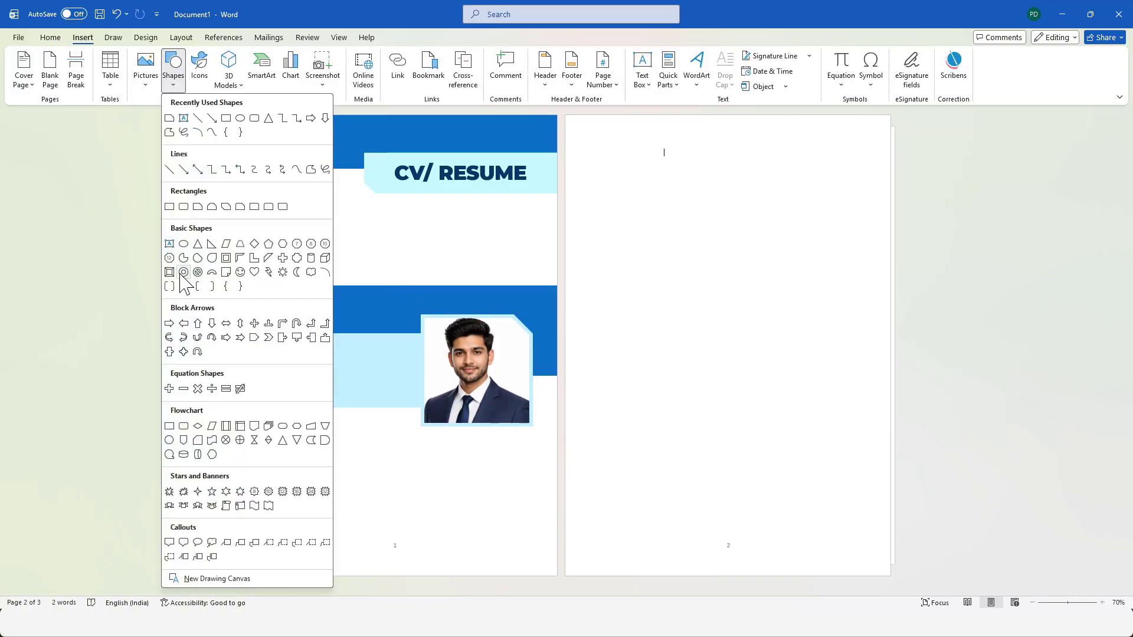
pyautogui.click(170, 245)
pyautogui.moveTo(269, 342)
pyautogui.mouseDown()
pyautogui.moveTo(405, 392)
pyautogui.moveTo(420, 409)
pyautogui.moveTo(275, 319)
pyautogui.mouseUp()
pyautogui.moveTo(671, 623)
pyautogui.click(590, 568)
pyautogui.click(387, 381)
pyautogui.hotkey('ctrl', 'c')
pyautogui.click(1062, 14)
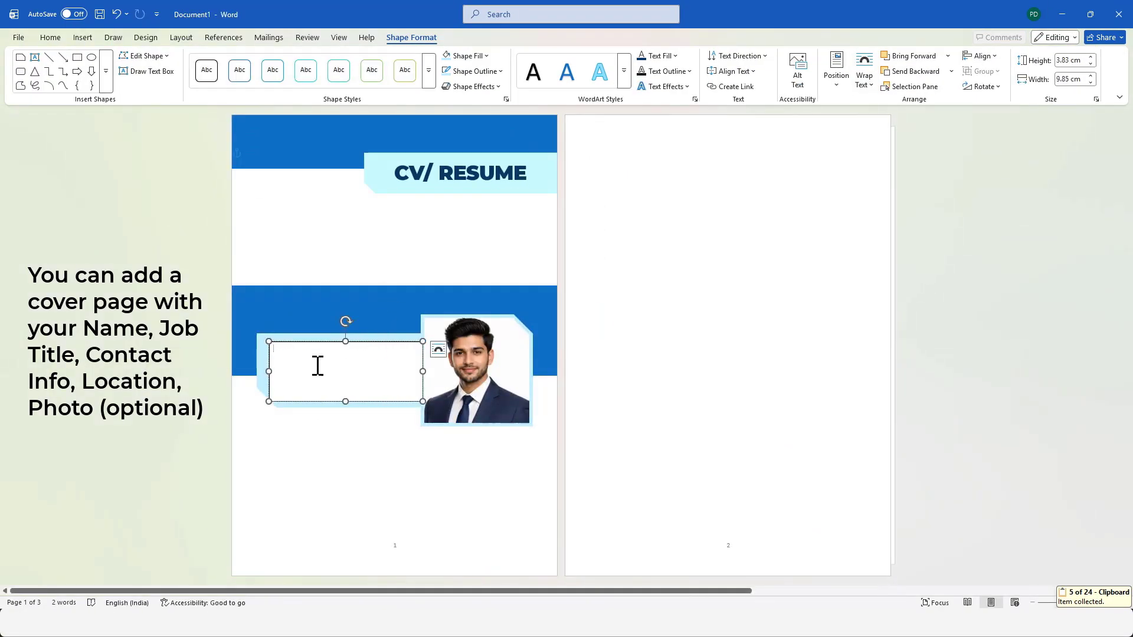
pyautogui.hotkey('ctrl', 'v')
# Remove the fill and the outline from the contact text box.
pyautogui.moveTo(373, 393); pyautogui.dragTo(239, 349)
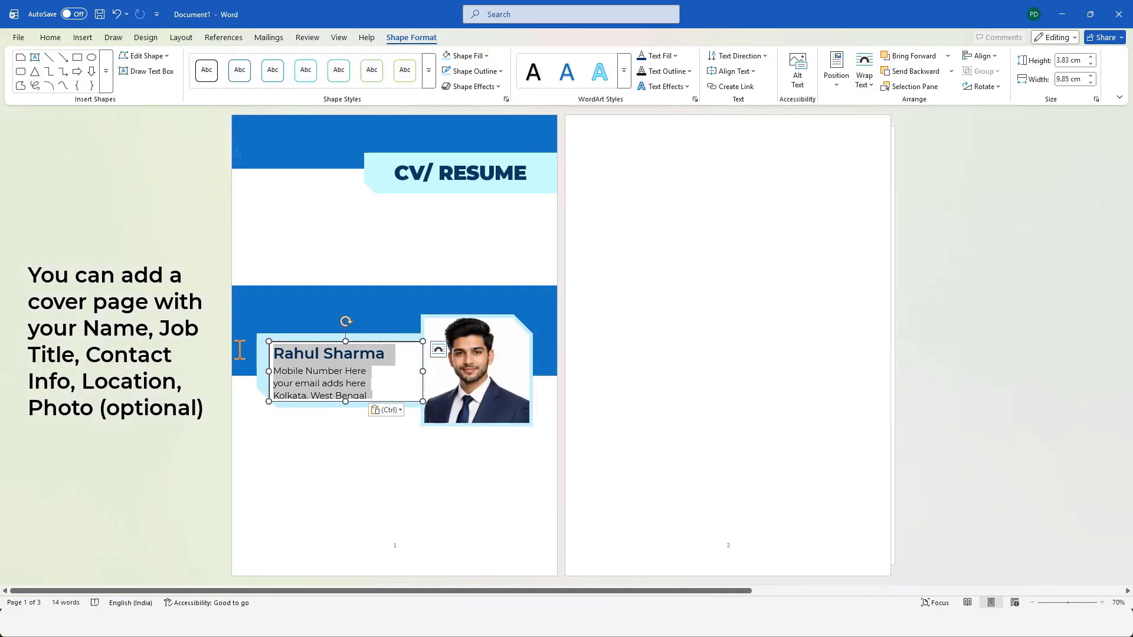
pyautogui.click(484, 57)
pyautogui.click(483, 258)
pyautogui.click(495, 71)
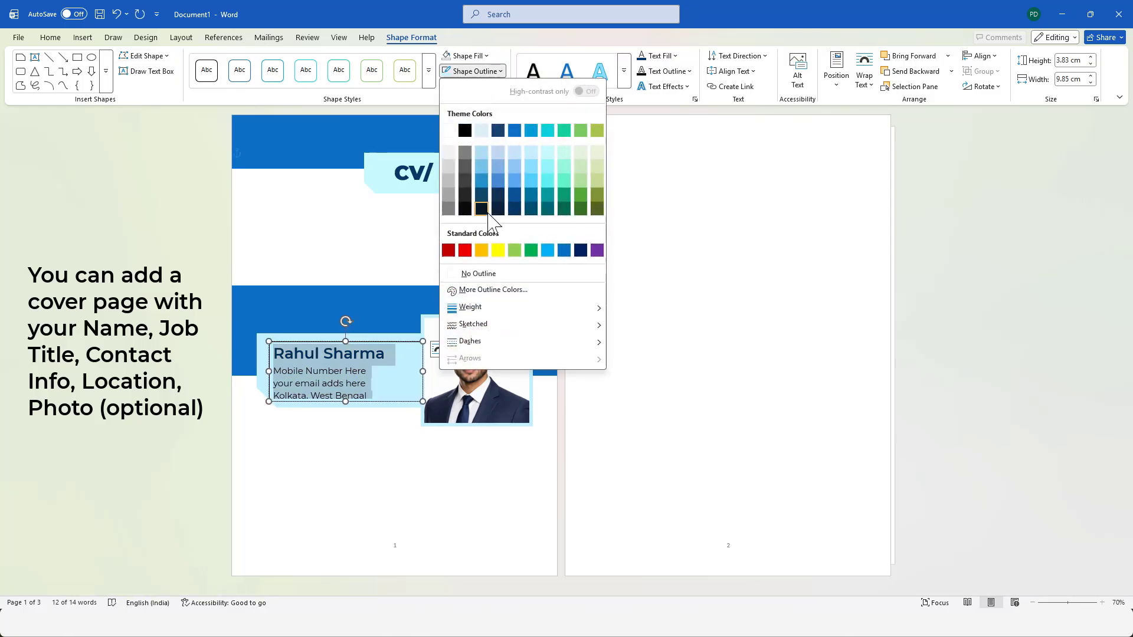
pyautogui.click(486, 273)
# Shift the contact text box right and resize it to about 9.4 cm by 4.3 cm so all its lines fit.
pyautogui.moveTo(375, 343); pyautogui.dragTo(380, 343)
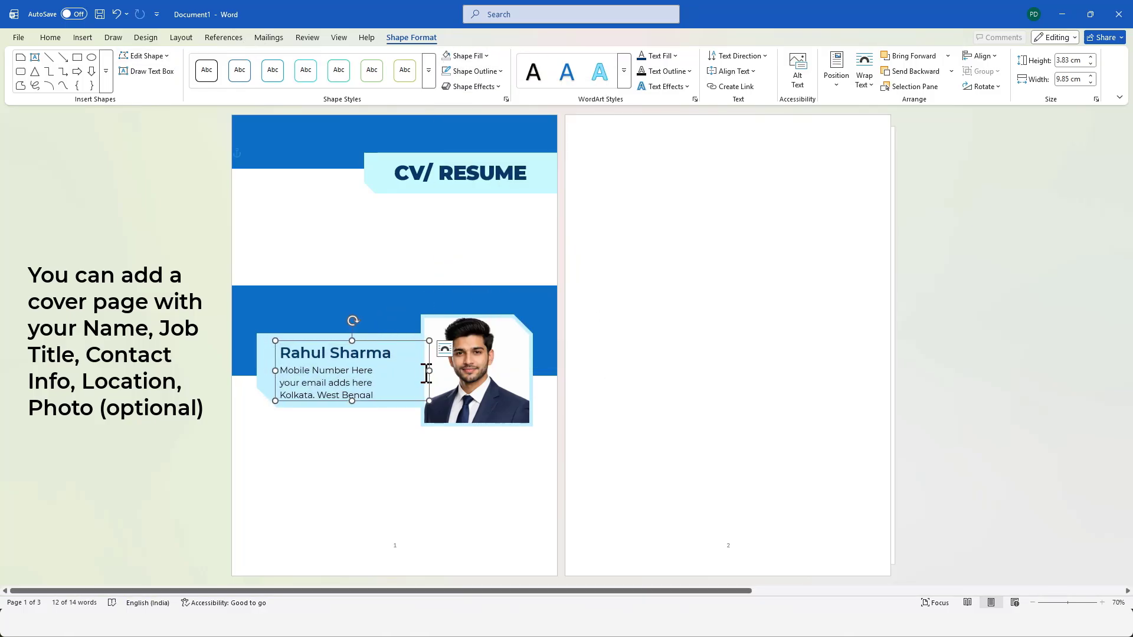
pyautogui.moveTo(428, 371); pyautogui.dragTo(420, 373)
pyautogui.moveTo(349, 401); pyautogui.dragTo(350, 408)
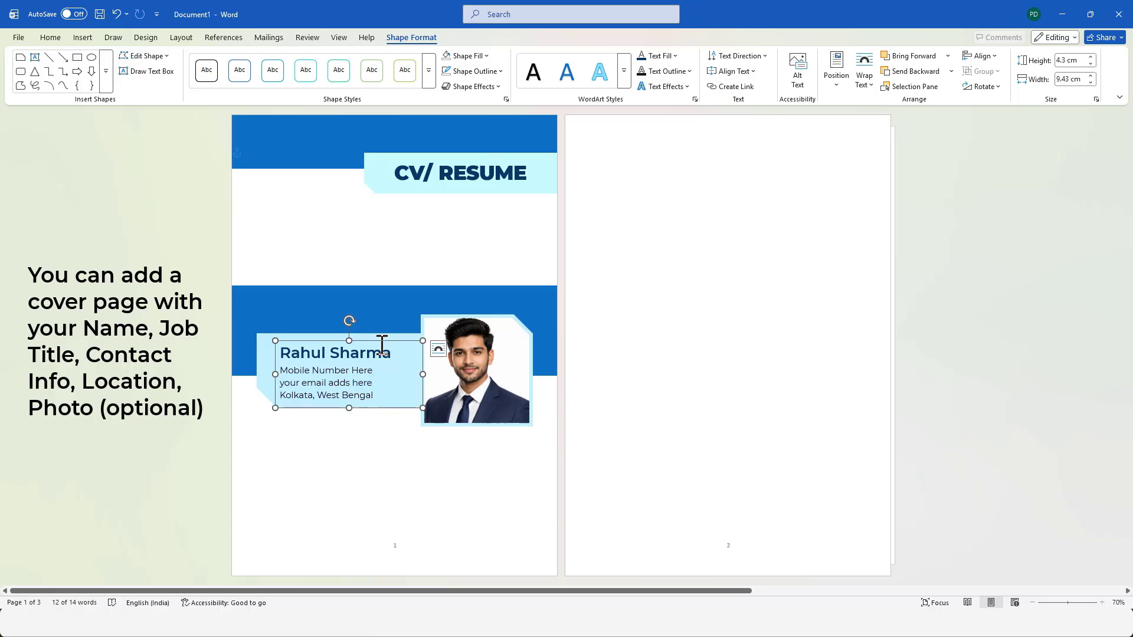
pyautogui.moveTo(380, 342); pyautogui.dragTo(380, 340)
pyautogui.click(686, 342)
# Reduce the snipped corner of the light blue shape slightly and nudge the contact text box a little higher.
pyautogui.click(273, 404)
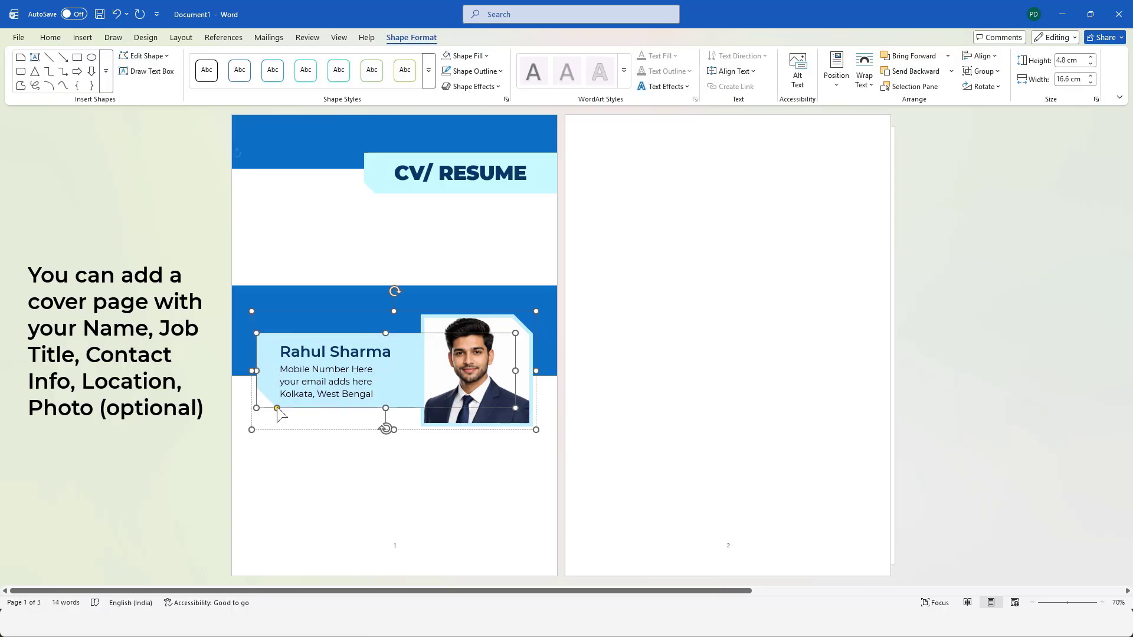
pyautogui.click(317, 439)
pyautogui.click(342, 381)
pyautogui.moveTo(365, 341); pyautogui.dragTo(379, 339)
pyautogui.click(369, 465)
pyautogui.click(334, 380)
pyautogui.click(717, 322)
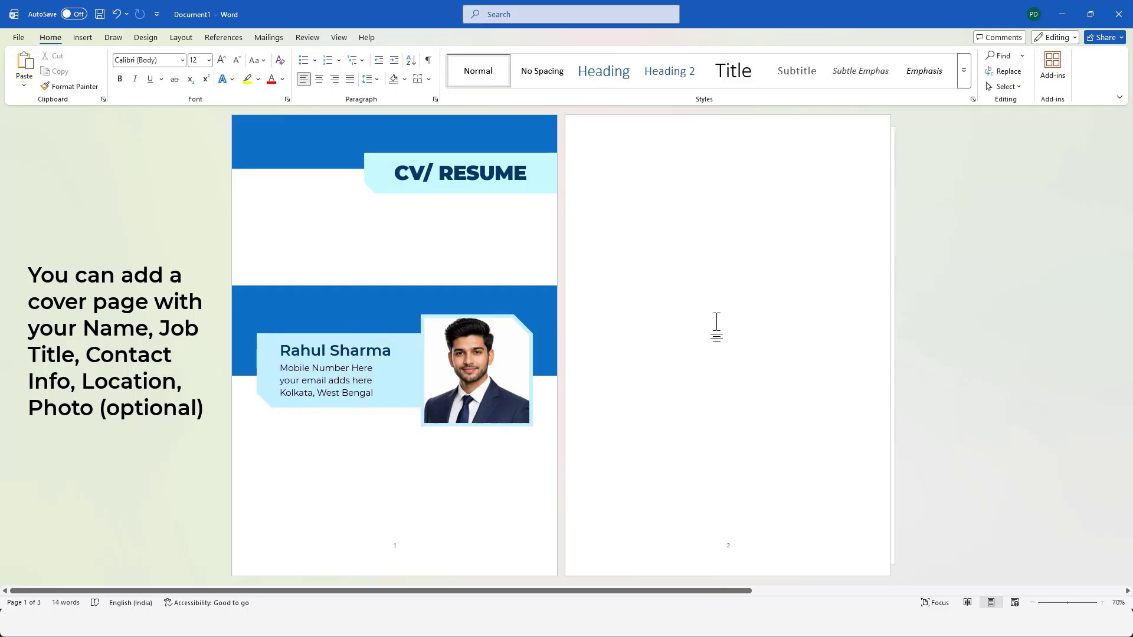
# Duplicate the blue header banner, place the copy along the foot of page 1 at full page width, and reduce its height to about 2.8 cm.
pyautogui.click(330, 127)
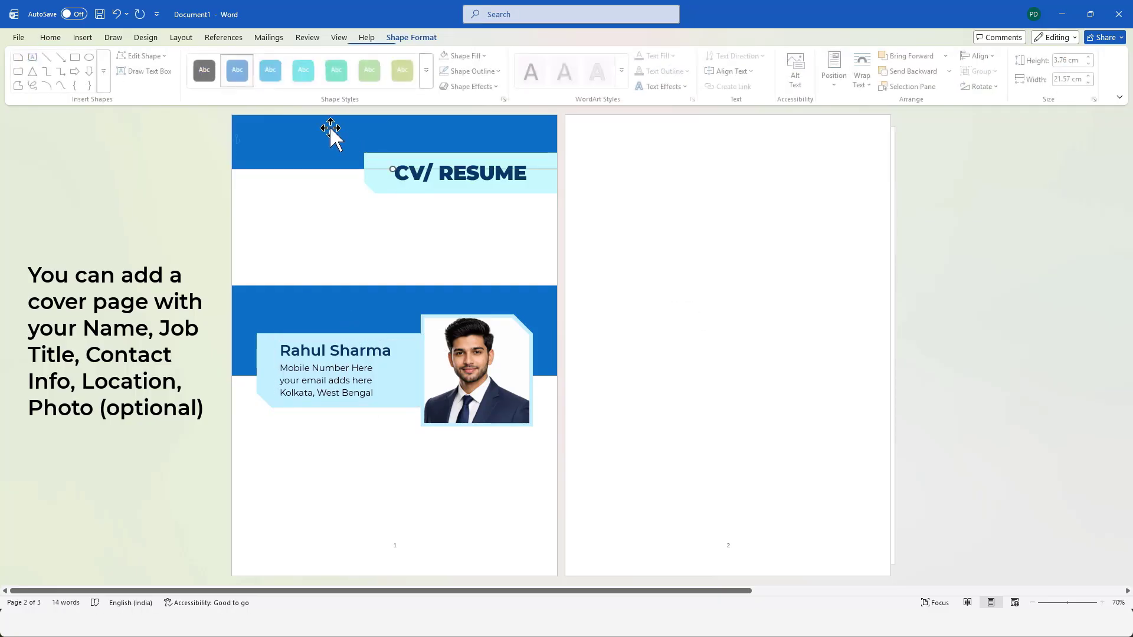
pyautogui.hotkey('ctrl', 'd')
pyautogui.moveTo(331, 127); pyautogui.dragTo(400, 577)
pyautogui.click(483, 531)
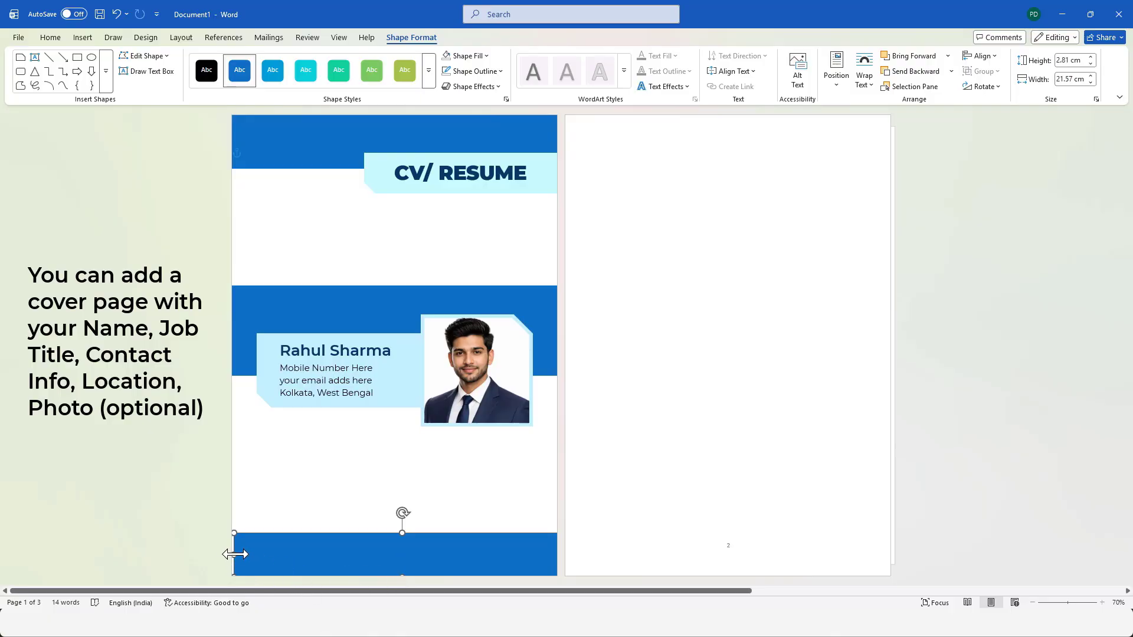
pyautogui.click(338, 489)
pyautogui.click(355, 573)
pyautogui.click(504, 481)
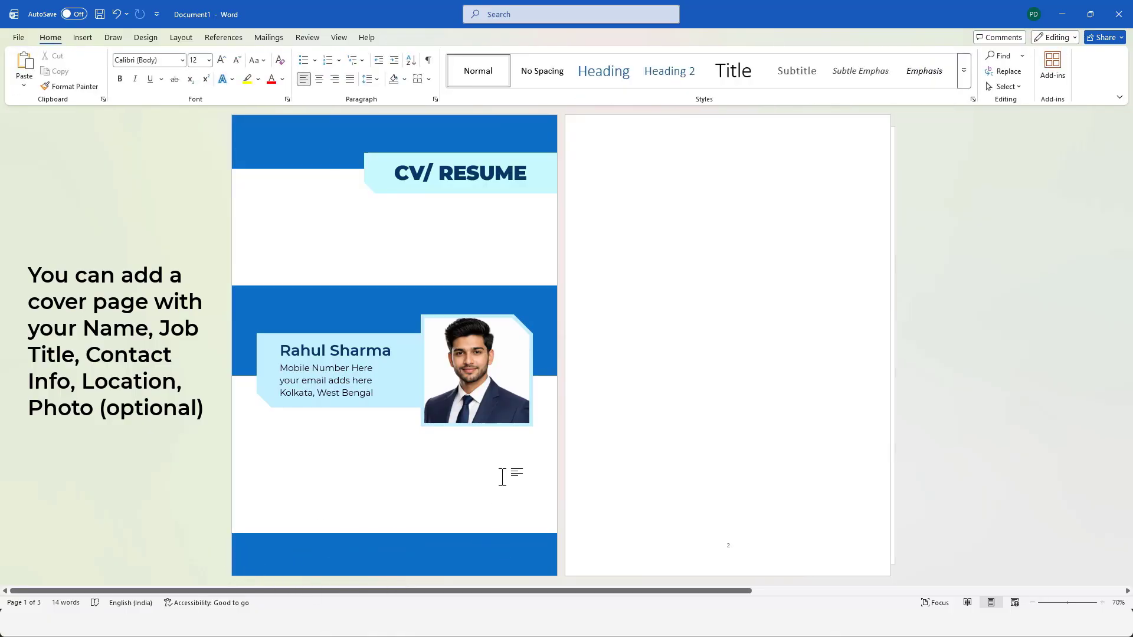
# Draw a rectangle about 11.1 cm by 1.7 cm over the right part of the bottom banner's upper edge, and switch to Doc3.docx.
pyautogui.click(83, 37)
pyautogui.click(171, 83)
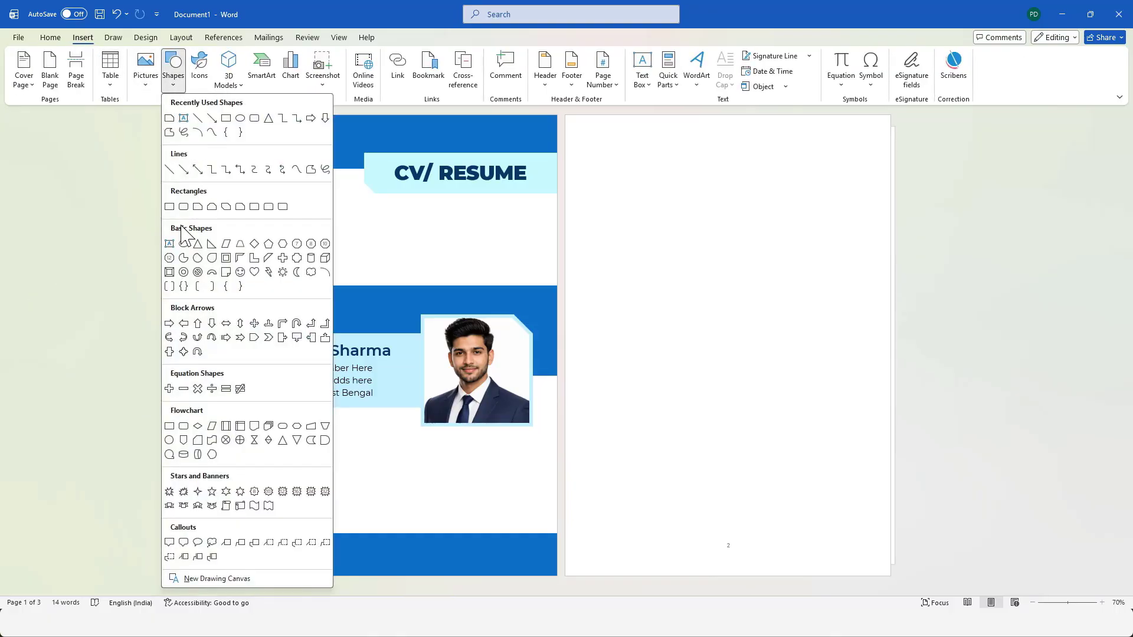
pyautogui.click(170, 206)
pyautogui.moveTo(384, 521); pyautogui.dragTo(555, 549)
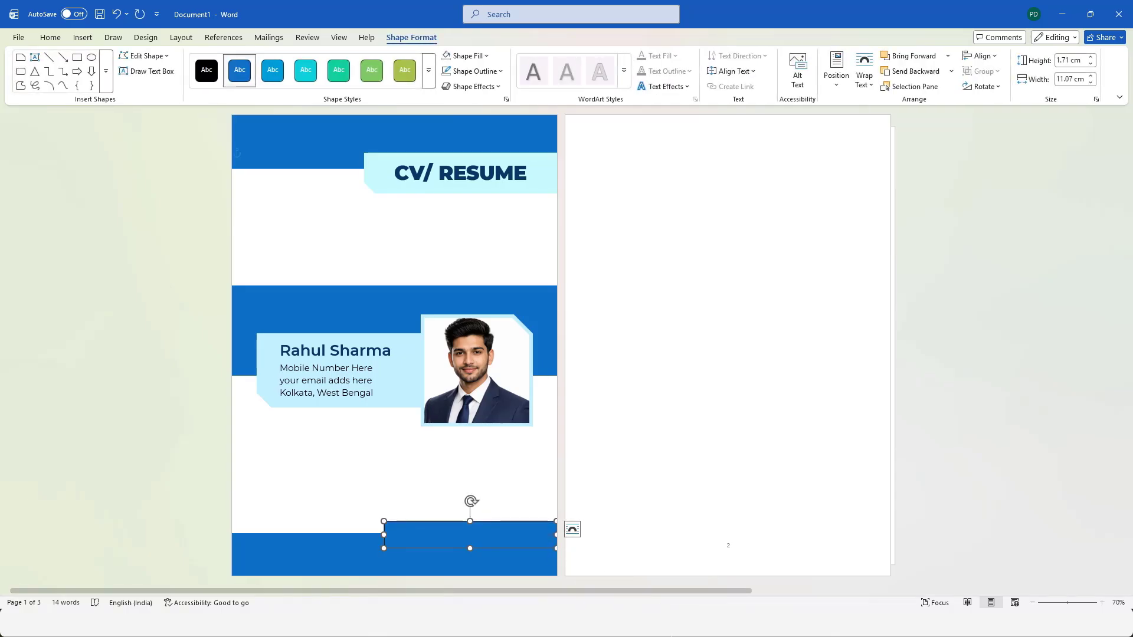
pyautogui.click(552, 572)
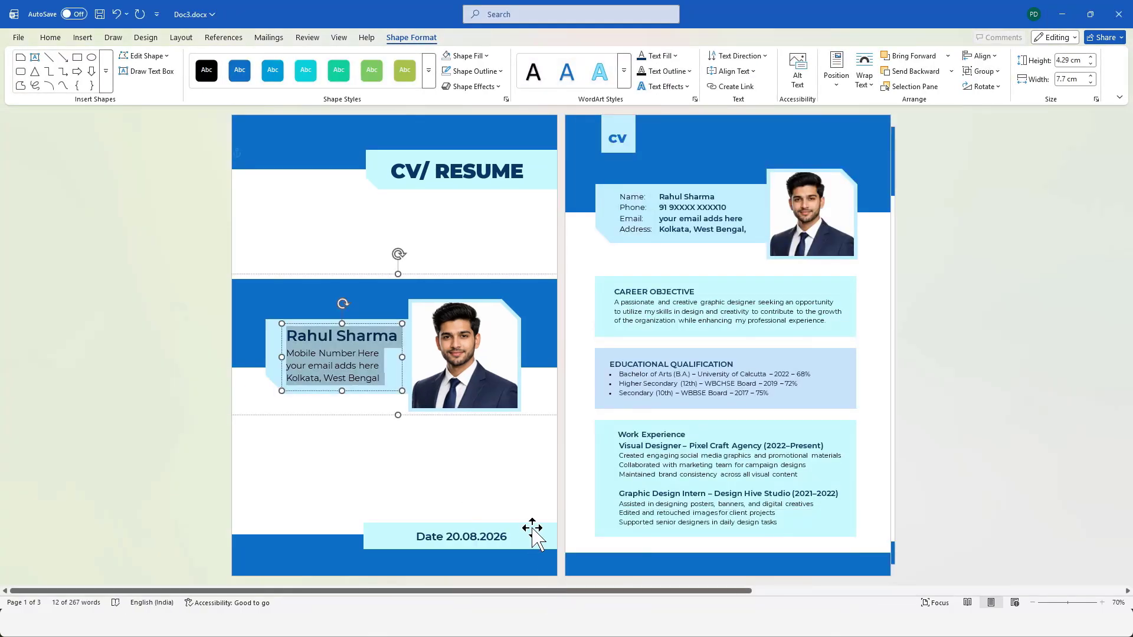
# Return to Document1, fill the rectangle over the bottom banner with light turquoise, and remove its outline.
pyautogui.click(1062, 14)
pyautogui.click(467, 55)
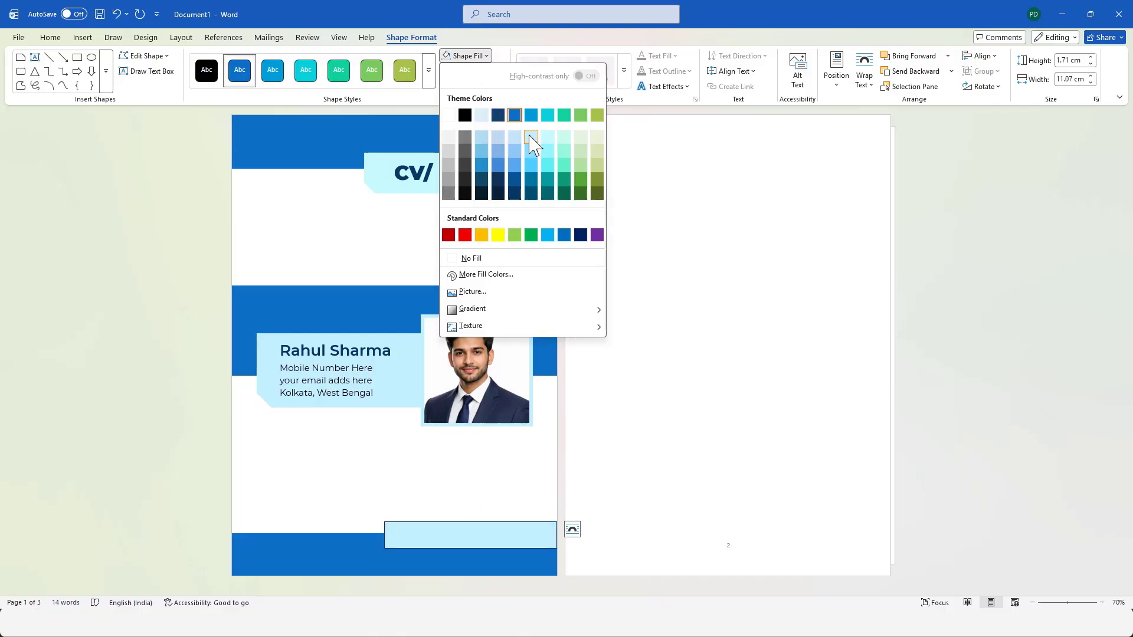
pyautogui.click(546, 139)
pyautogui.click(503, 72)
pyautogui.click(490, 275)
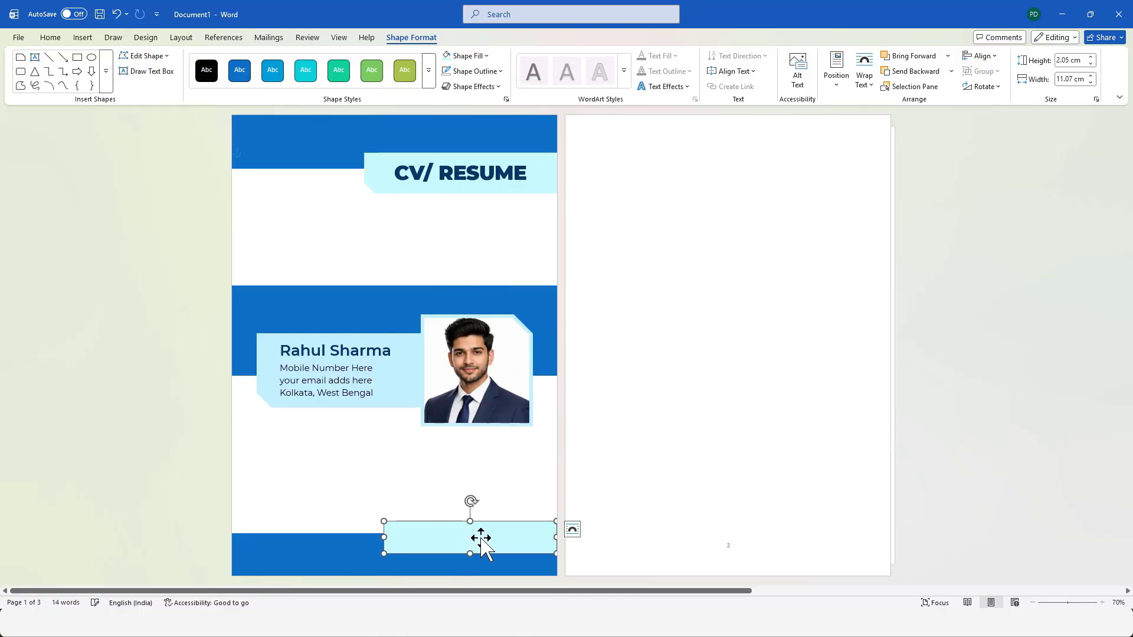
# Nudge the light turquoise rectangle slightly upward and widen it to about 11.75 cm.
pyautogui.click(717, 422)
pyautogui.click(522, 531)
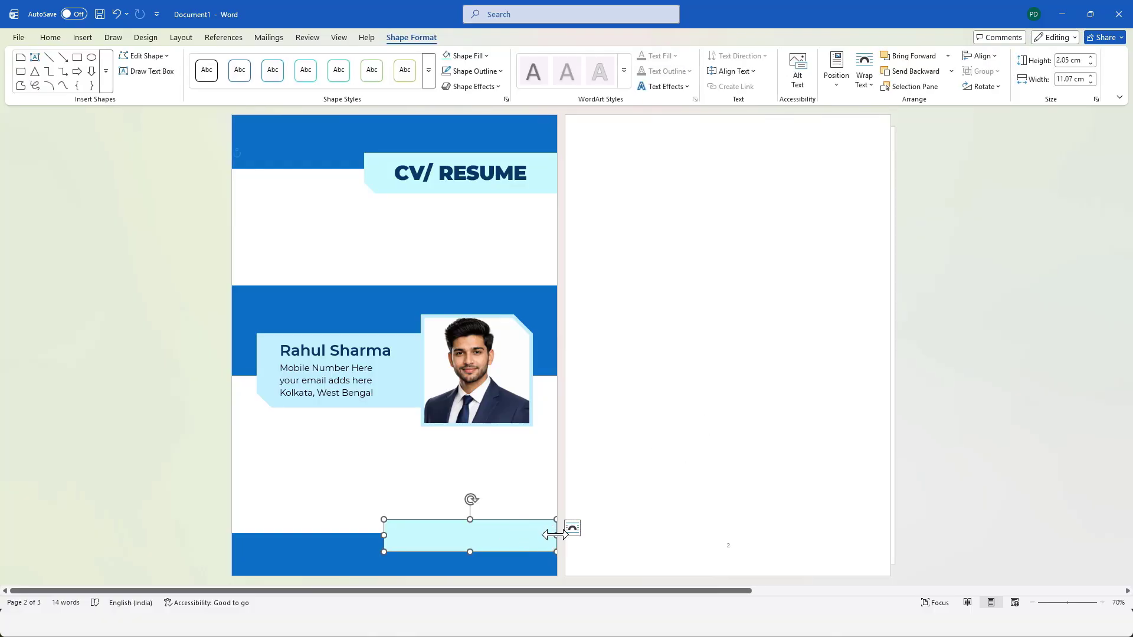
pyautogui.click(701, 503)
# Add the label "Date 20.08.2026" to the bottom rectangle and pull its left edge inward.
pyautogui.click(466, 530)
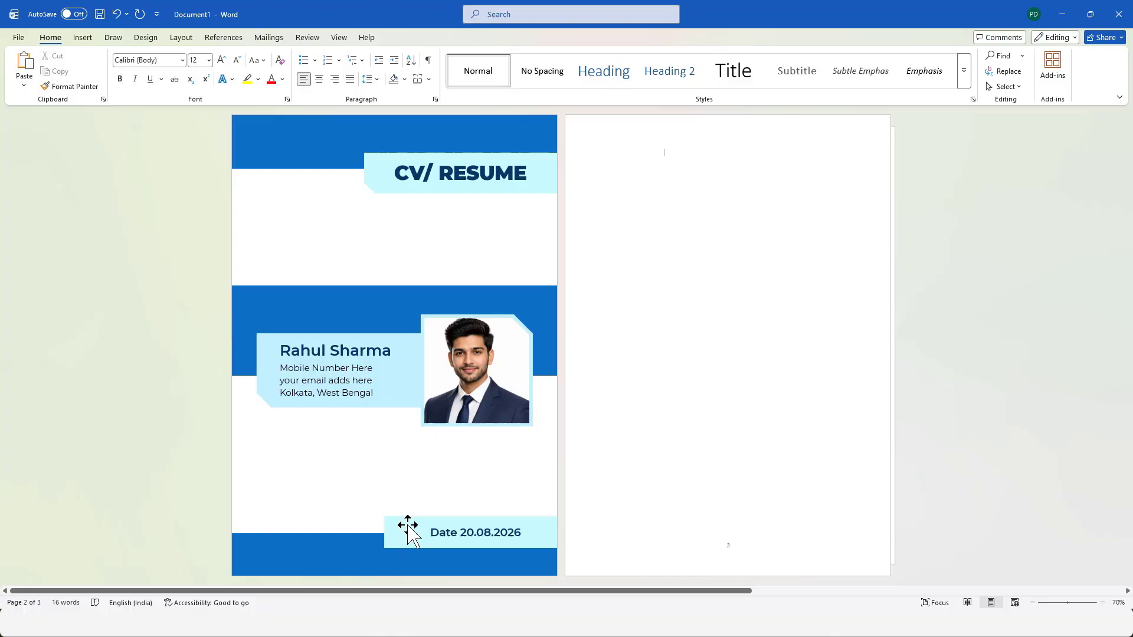
pyautogui.click(407, 532)
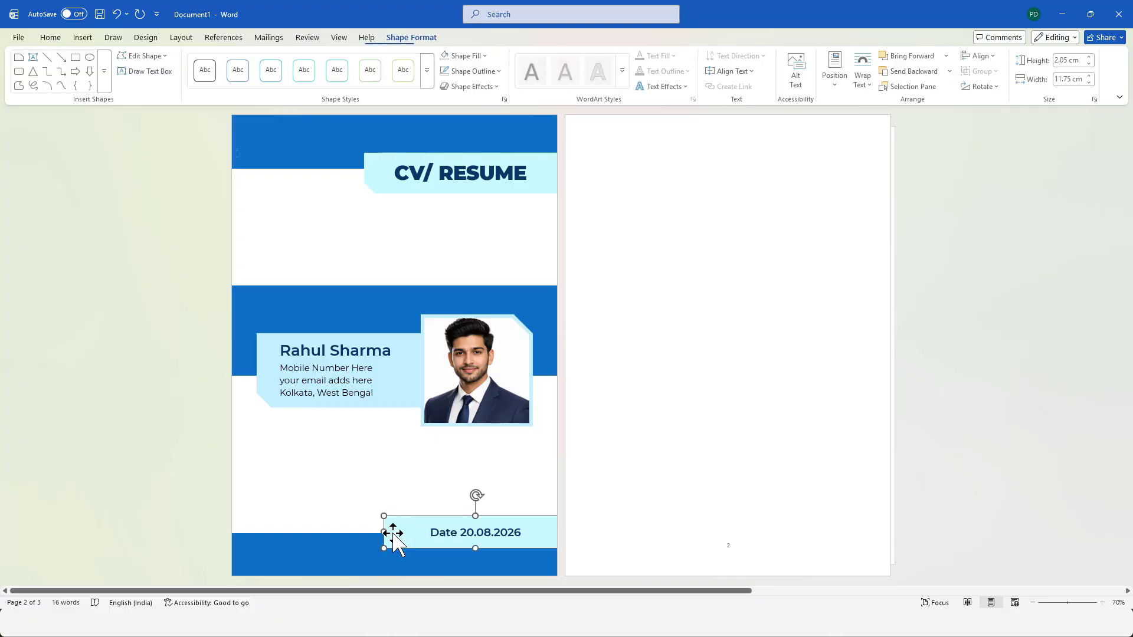
pyautogui.click(725, 381)
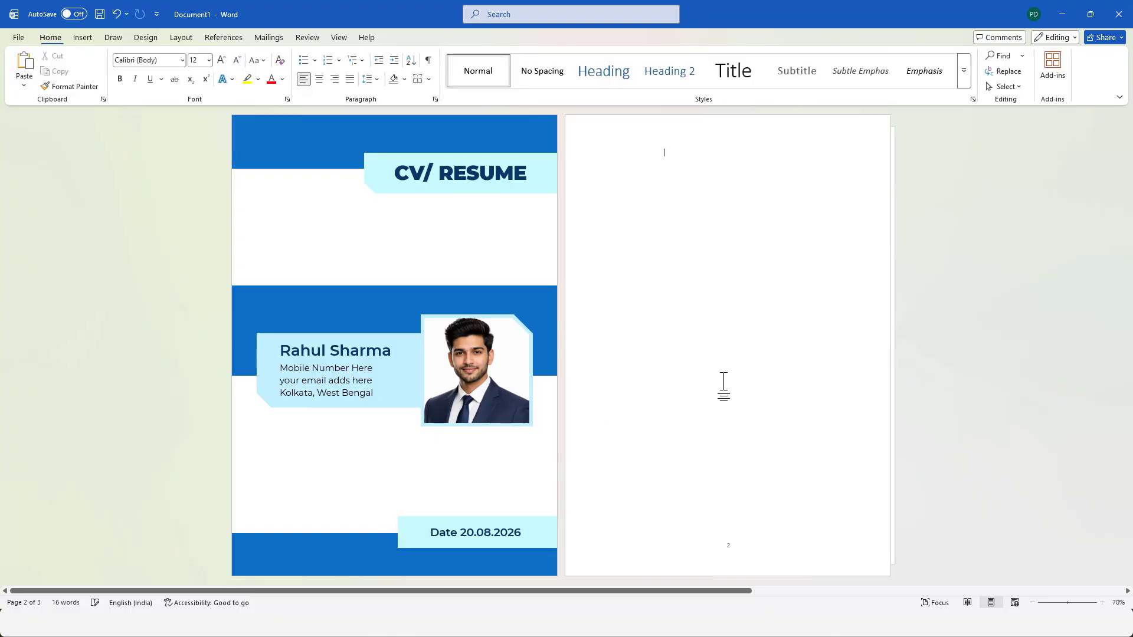
# Copy the blue header banner from page 1 and align the copy across the top of page 2.
pyautogui.click(323, 137)
pyautogui.hotkey('ctrl', 'c')
pyautogui.moveTo(324, 134); pyautogui.dragTo(690, 146)
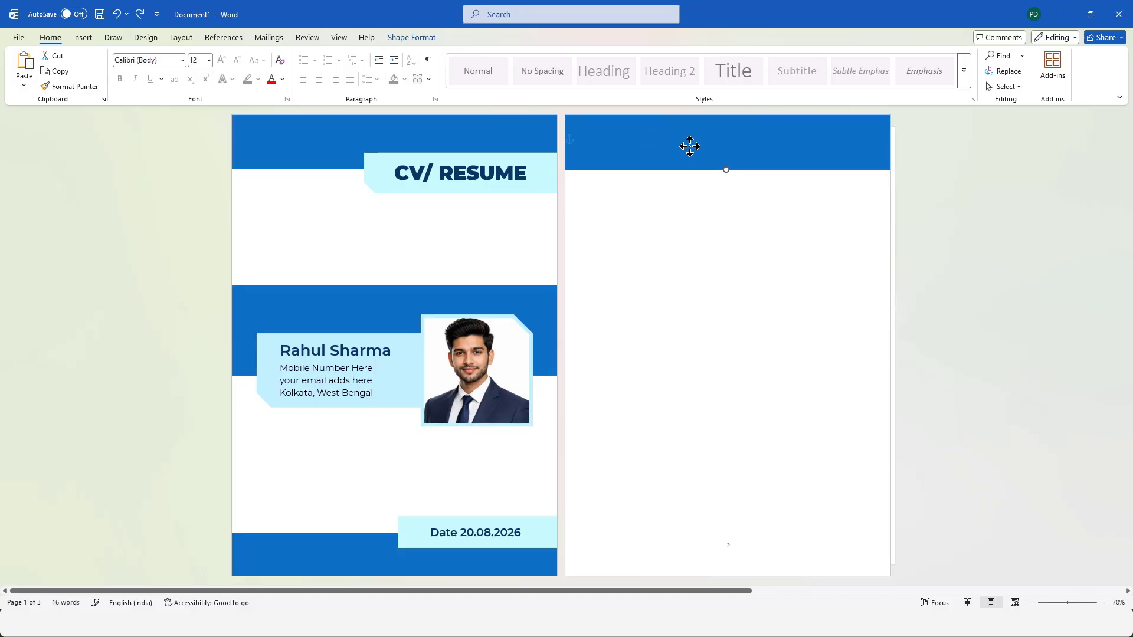
pyautogui.click(770, 318)
pyautogui.click(525, 133)
pyautogui.click(676, 145)
pyautogui.click(717, 243)
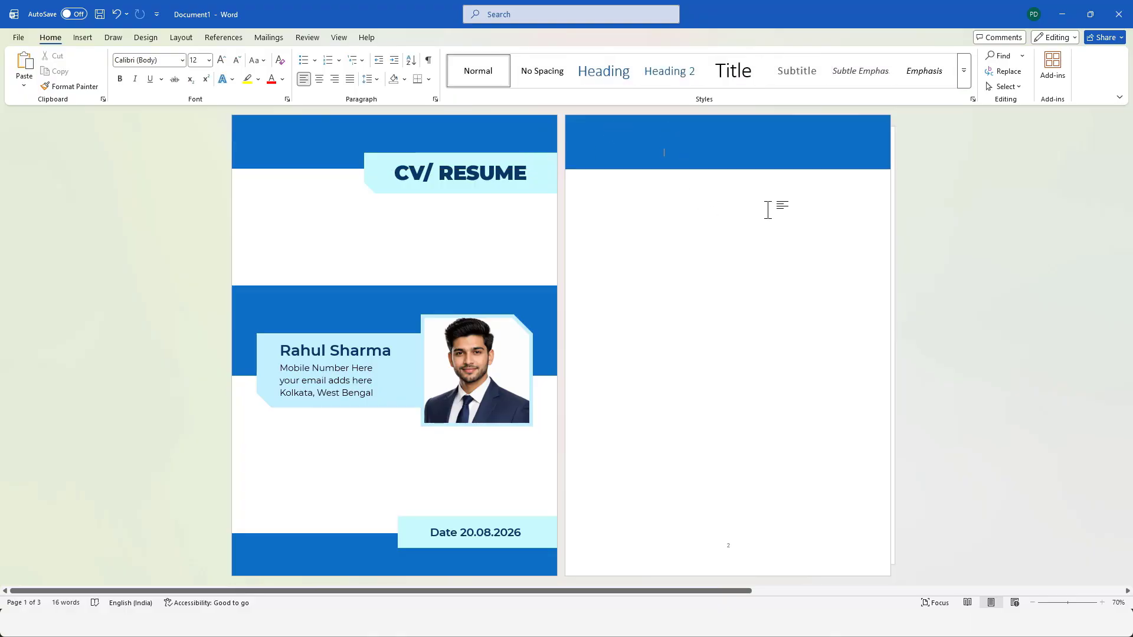
# Copy the group of photo and light blue contact shape from page 1 onto the header banner of page 2.
pyautogui.click(506, 321)
pyautogui.hotkey('ctrl', 'c')
pyautogui.hotkey('ctrl', 'v')
pyautogui.moveTo(506, 322); pyautogui.dragTo(835, 160)
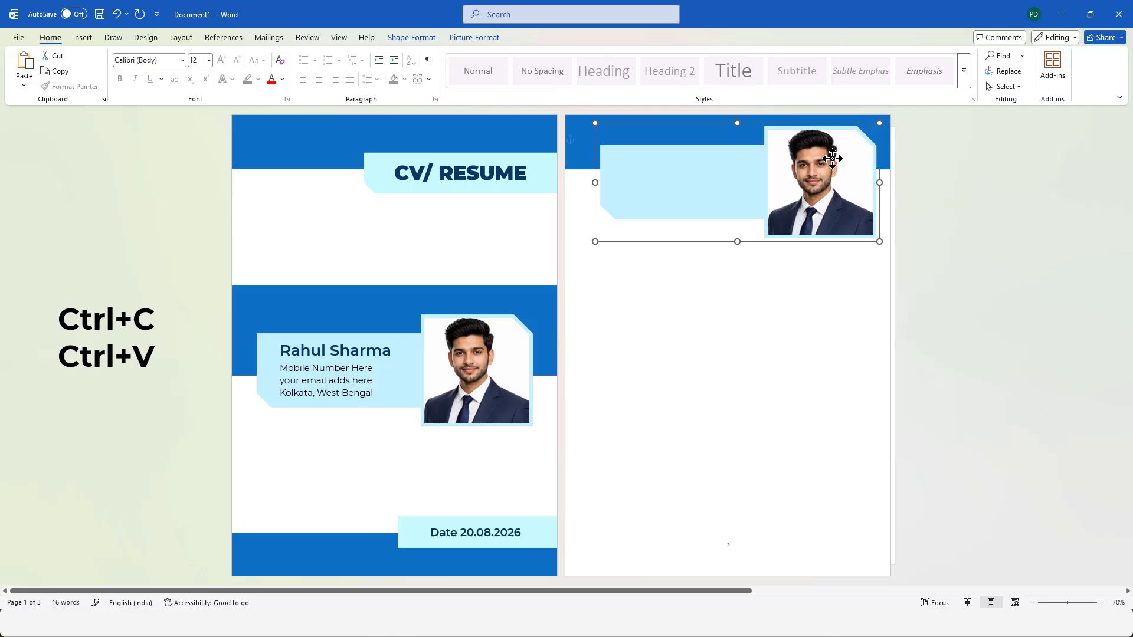
# Extend the page 2 header banner downward and lower the photo group over its lower edge.
pyautogui.click(584, 125)
pyautogui.moveTo(728, 169); pyautogui.dragTo(725, 194)
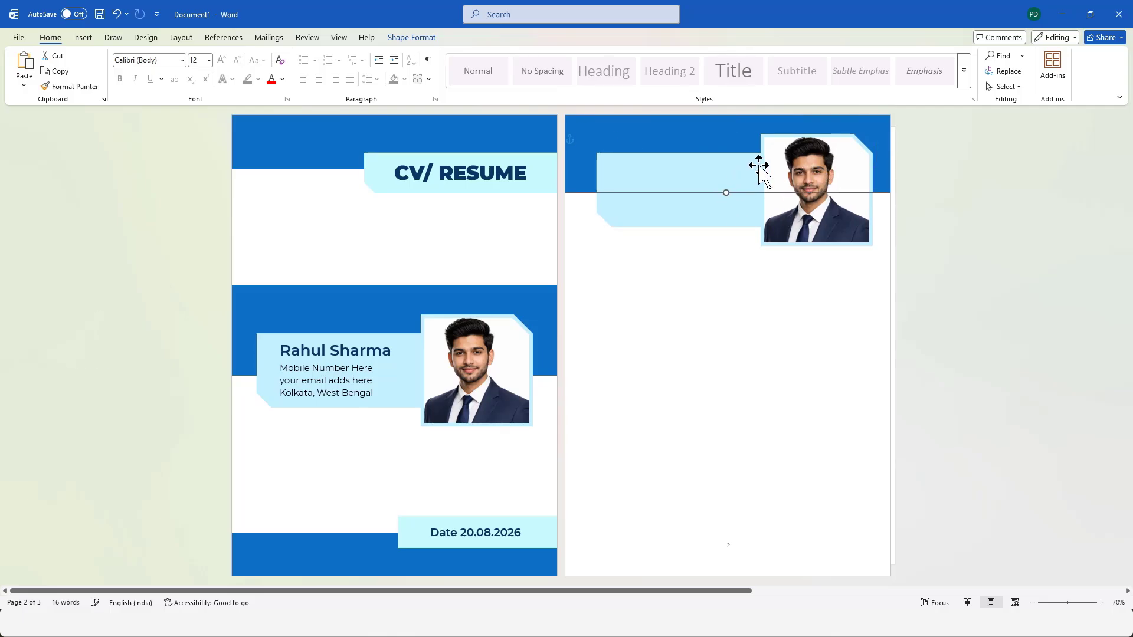
pyautogui.moveTo(781, 145); pyautogui.dragTo(779, 157)
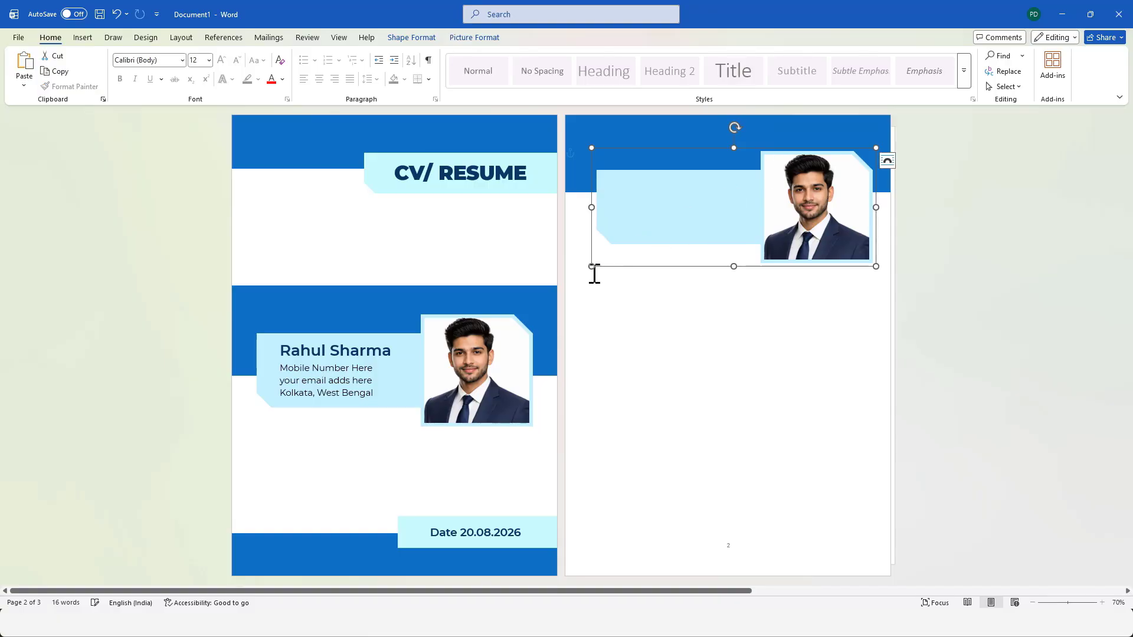
# Shrink the page 2 photo group, stretch its light blue shape further left, and reposition the group within the page width.
pyautogui.moveTo(591, 266); pyautogui.dragTo(640, 236)
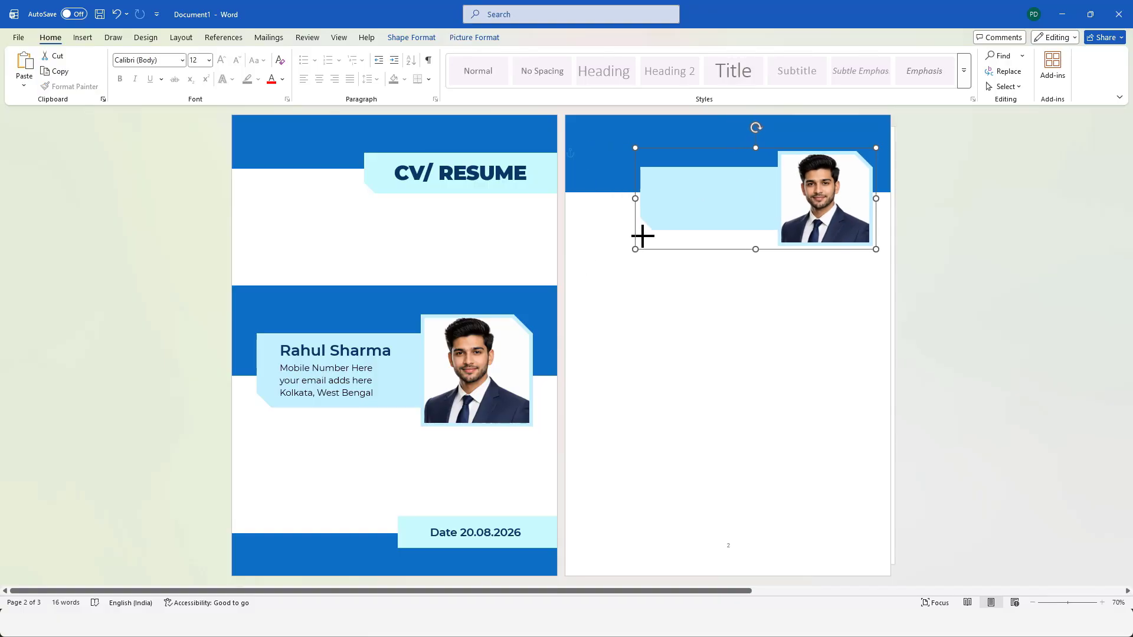
pyautogui.moveTo(695, 194); pyautogui.dragTo(599, 194)
pyautogui.click(685, 188)
pyautogui.click(1015, 238)
pyautogui.moveTo(811, 163); pyautogui.dragTo(811, 170)
# Reduce the page 2 light blue shape to about 3.2 cm high and nudge the photo group up and left.
pyautogui.click(706, 176)
pyautogui.moveTo(724, 166); pyautogui.dragTo(722, 174)
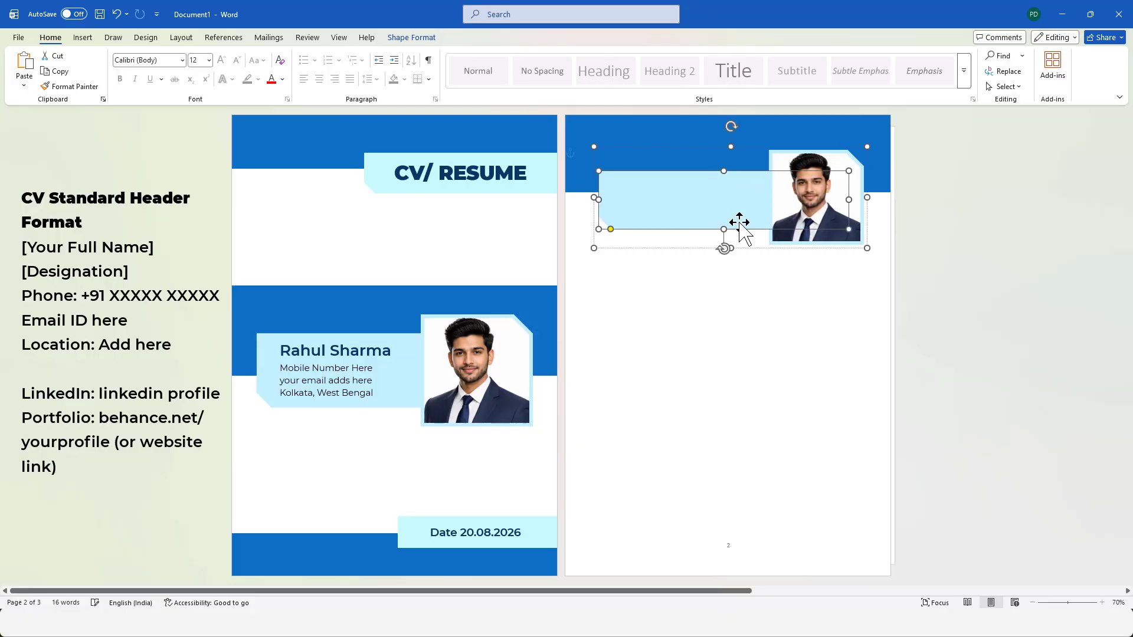
pyautogui.moveTo(724, 228); pyautogui.dragTo(724, 221)
pyautogui.moveTo(826, 184); pyautogui.dragTo(822, 183)
# Draw a text box about 12.43 cm by 3.52 cm below the page 2 photo group and paste the copied contact details into it.
pyautogui.hotkey('ctrl', 'c')
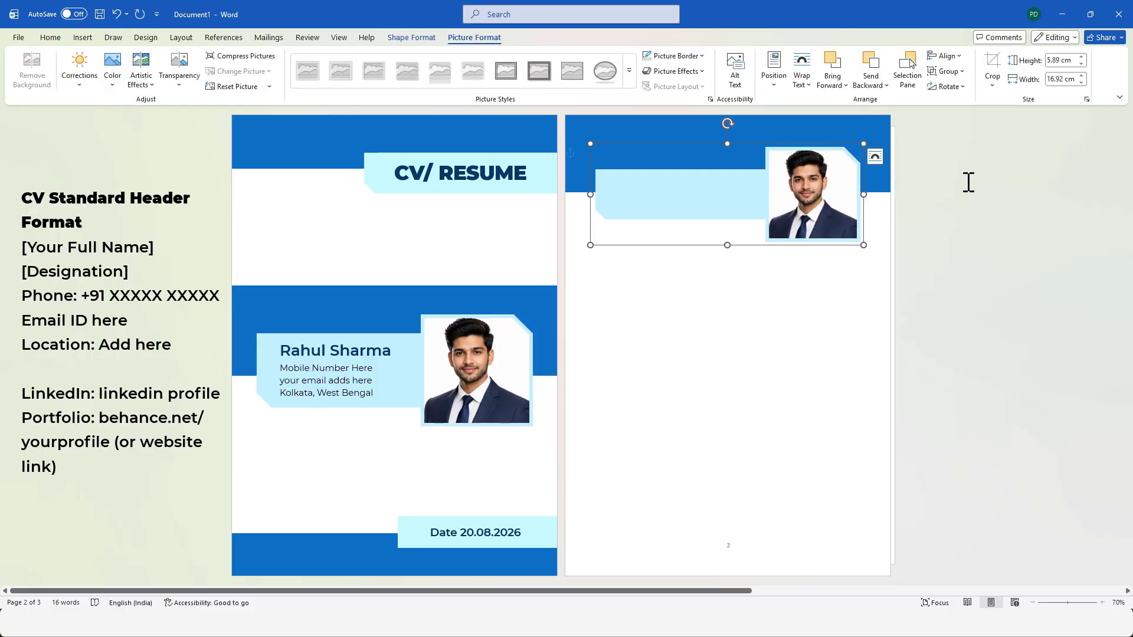
pyautogui.click(968, 183)
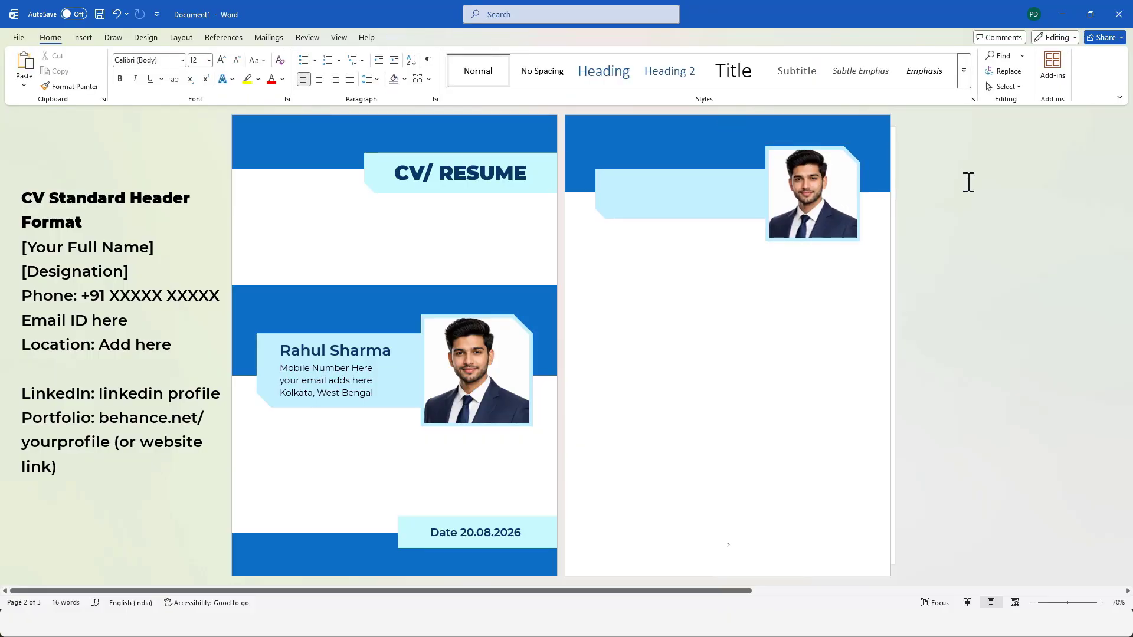
pyautogui.click(83, 37)
pyautogui.click(173, 67)
pyautogui.click(165, 258)
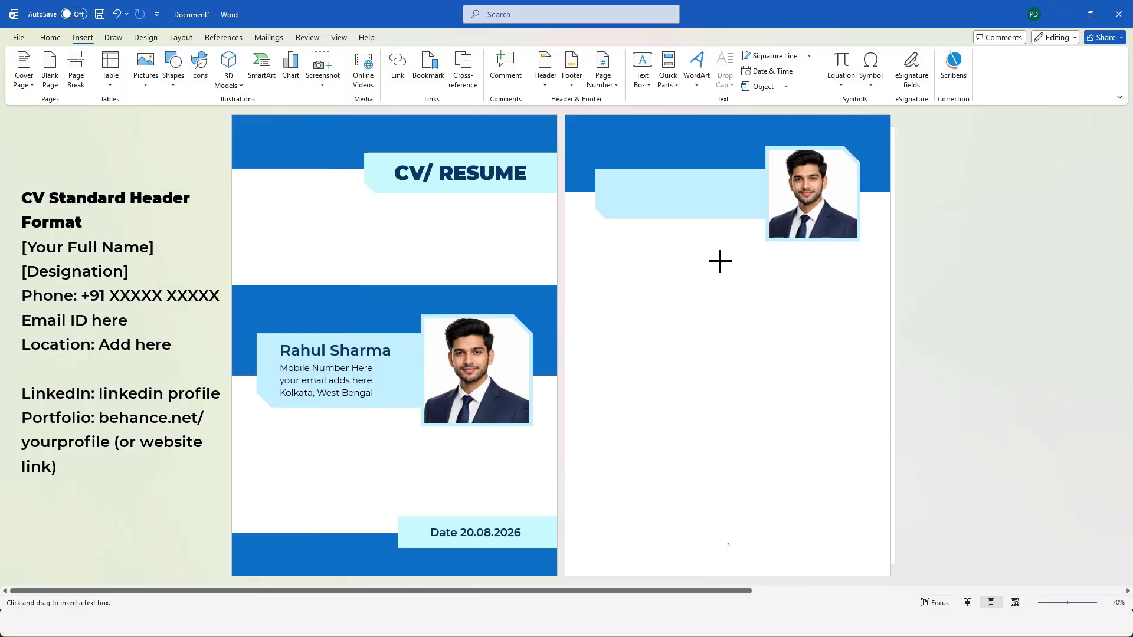
pyautogui.moveTo(595, 252); pyautogui.dragTo(789, 306)
pyautogui.hotkey('ctrl', 'v')
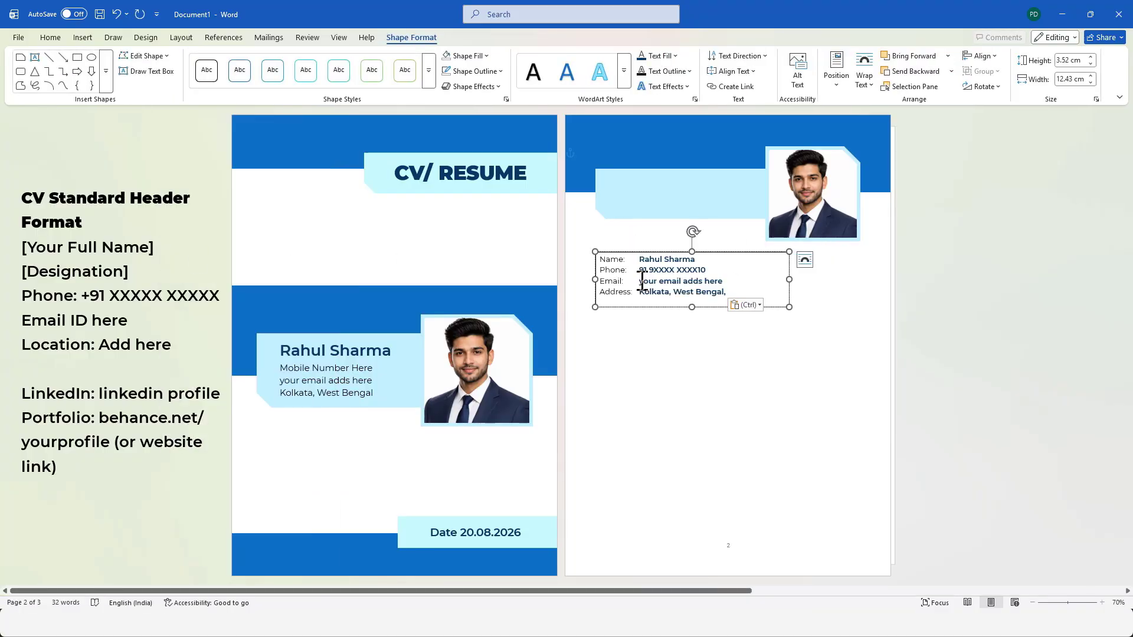
# Move the contact details text box onto the page 2 light blue shape and set it to no fill.
pyautogui.moveTo(643, 252); pyautogui.dragTo(649, 168)
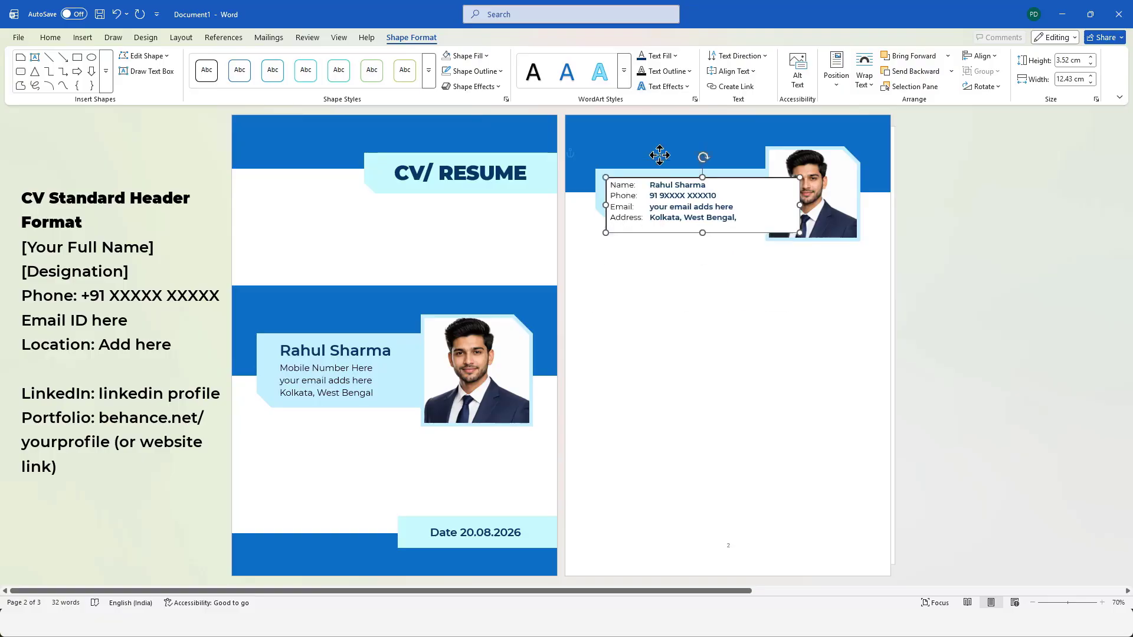
pyautogui.click(467, 56)
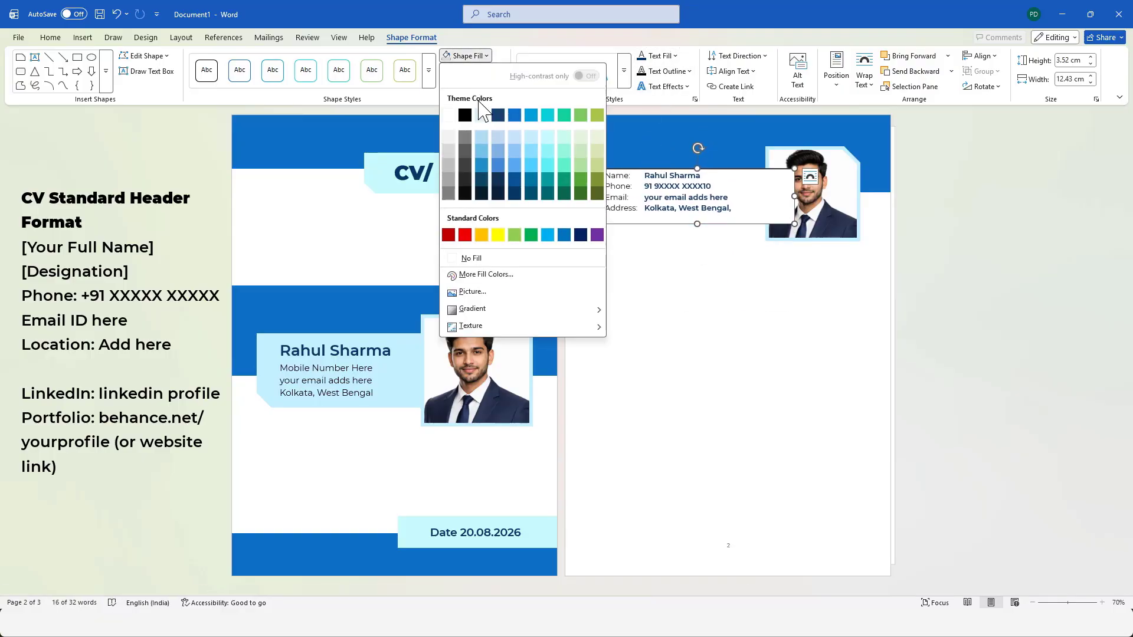
pyautogui.click(471, 257)
pyautogui.click(472, 71)
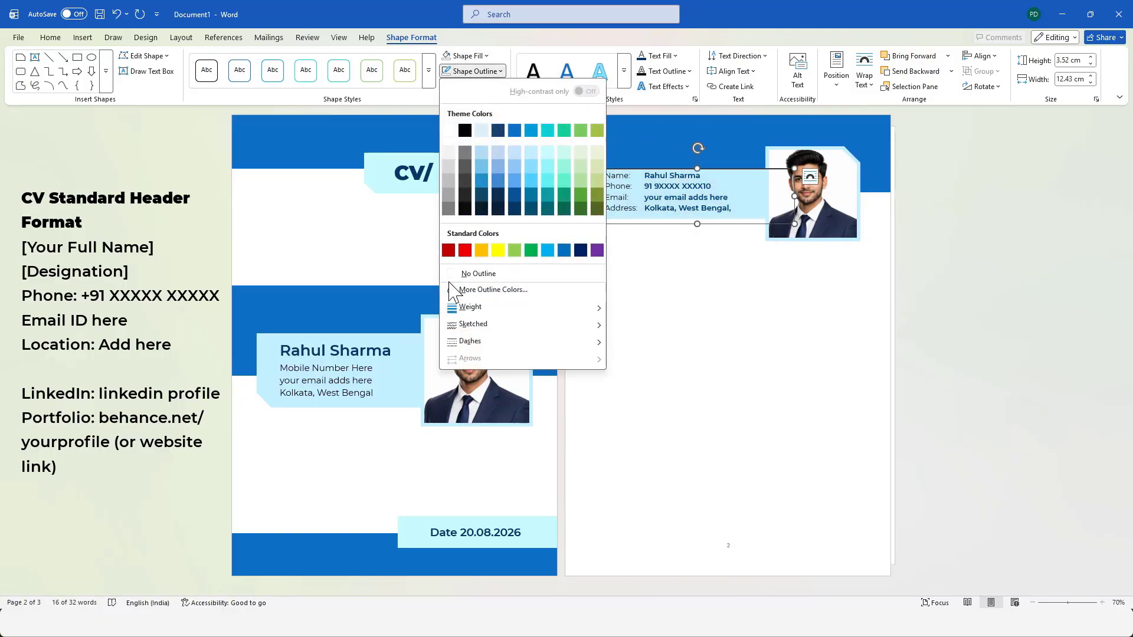
pyautogui.click(714, 310)
# Move the contact text box down off the light blue shape, and increase the shape's height to about 3.76 cm.
pyautogui.click(682, 198)
pyautogui.moveTo(665, 171); pyautogui.dragTo(665, 271)
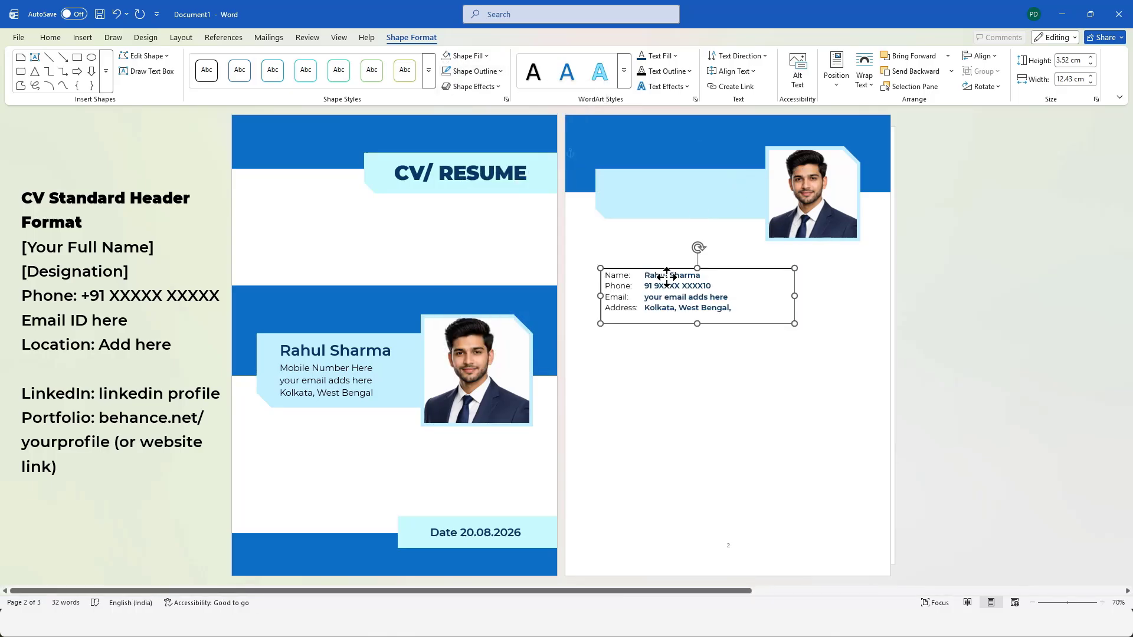
pyautogui.click(657, 189)
pyautogui.click(708, 217)
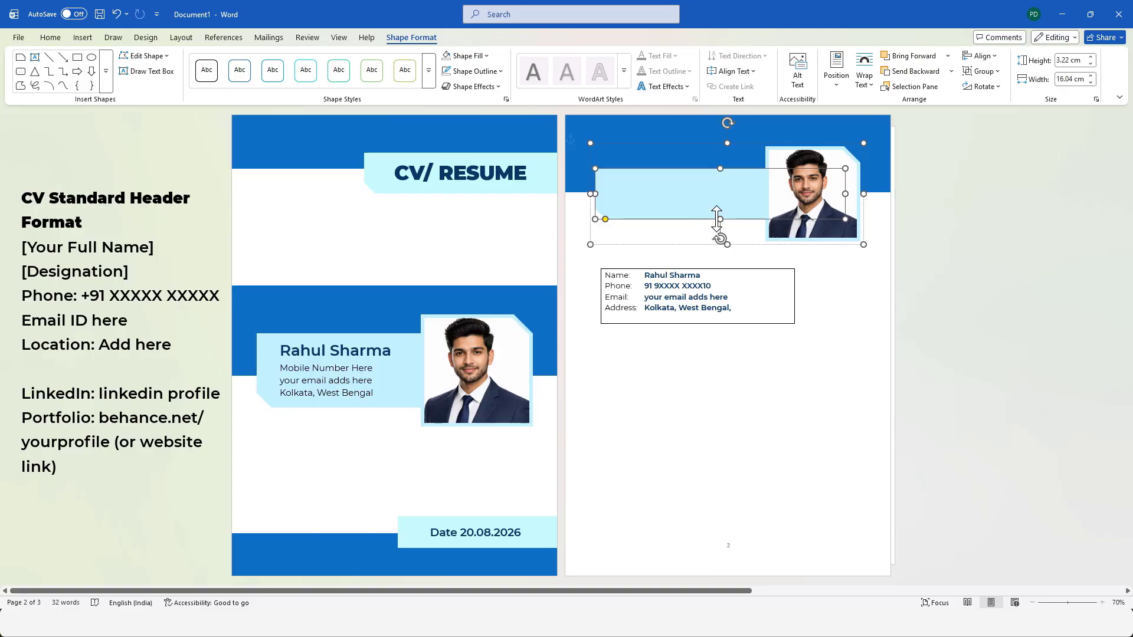
pyautogui.moveTo(716, 218)
pyautogui.mouseDown()
pyautogui.moveTo(718, 237)
pyautogui.moveTo(714, 228)
pyautogui.mouseUp()
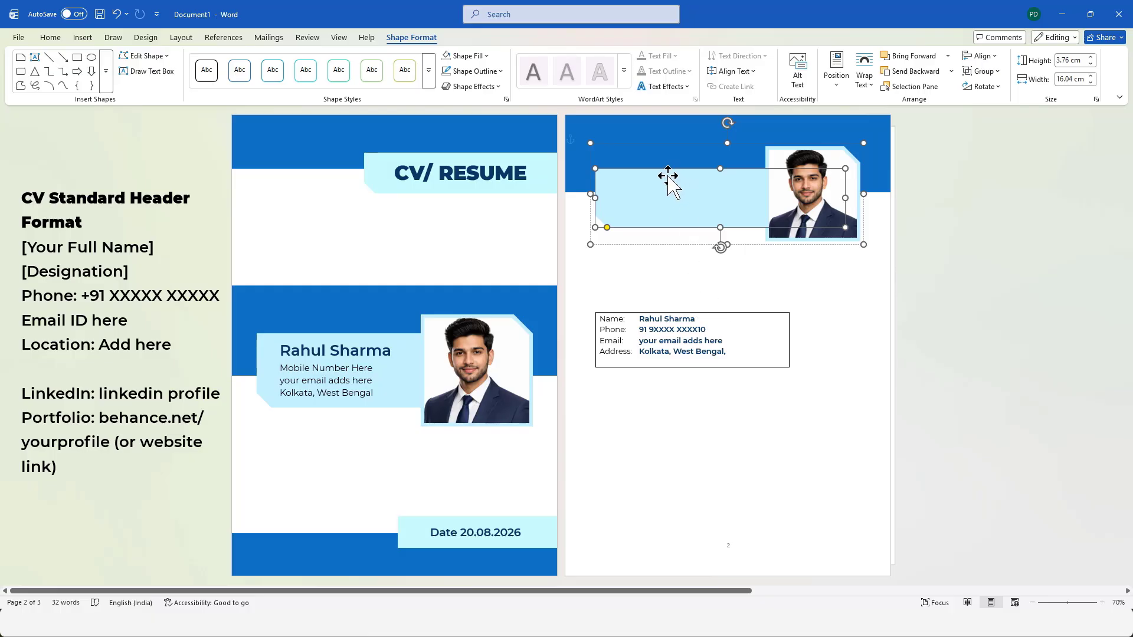
# Place the contact text box back over the light blue shape and resize it to about 10.05 cm by 3.41 cm.
pyautogui.click(741, 319)
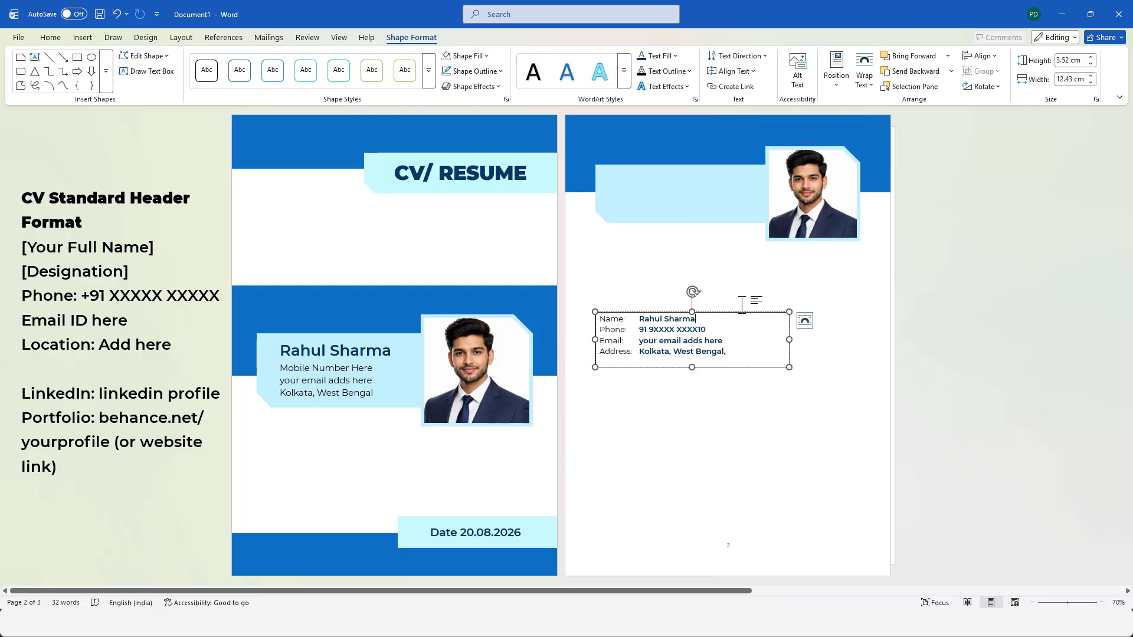
pyautogui.moveTo(735, 314); pyautogui.dragTo(748, 171)
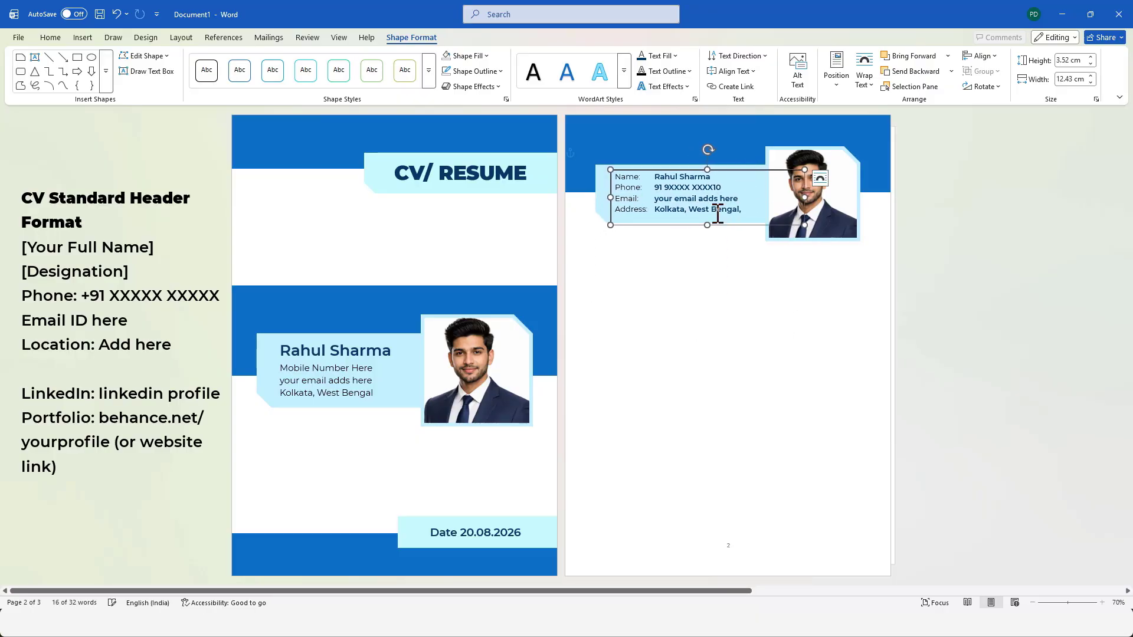
pyautogui.moveTo(708, 225); pyautogui.dragTo(708, 222)
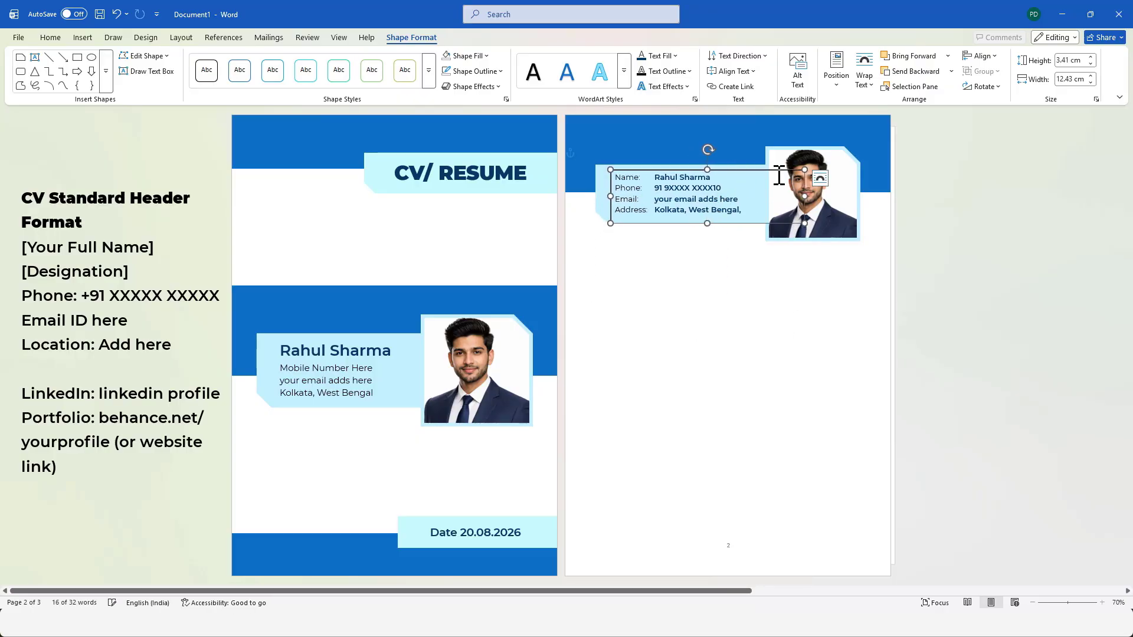
pyautogui.moveTo(804, 194); pyautogui.dragTo(770, 197)
# Give the page 2 contact text box no outline and no fill, and nudge it slightly left.
pyautogui.click(501, 71)
pyautogui.click(481, 272)
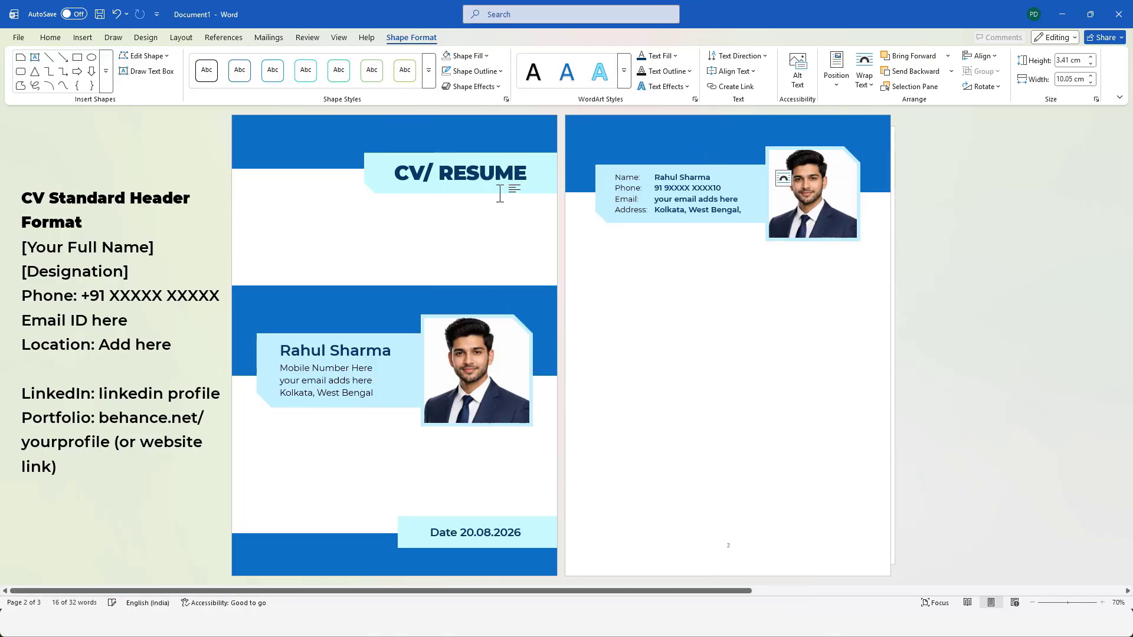
pyautogui.click(487, 57)
pyautogui.click(480, 260)
pyautogui.click(736, 289)
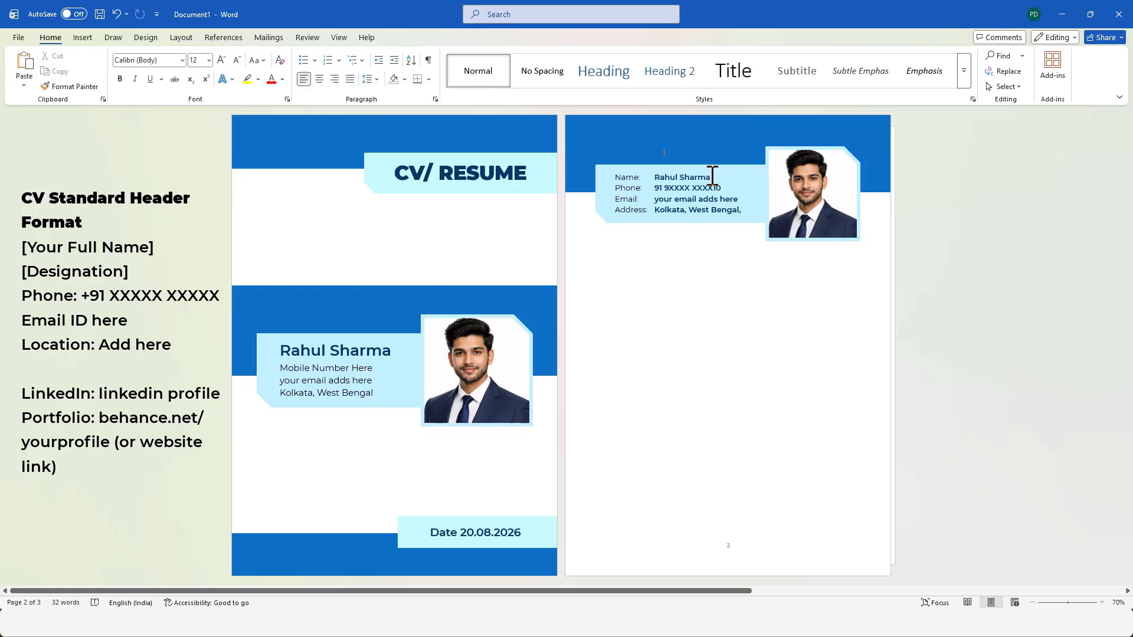
pyautogui.click(713, 177)
pyautogui.click(703, 360)
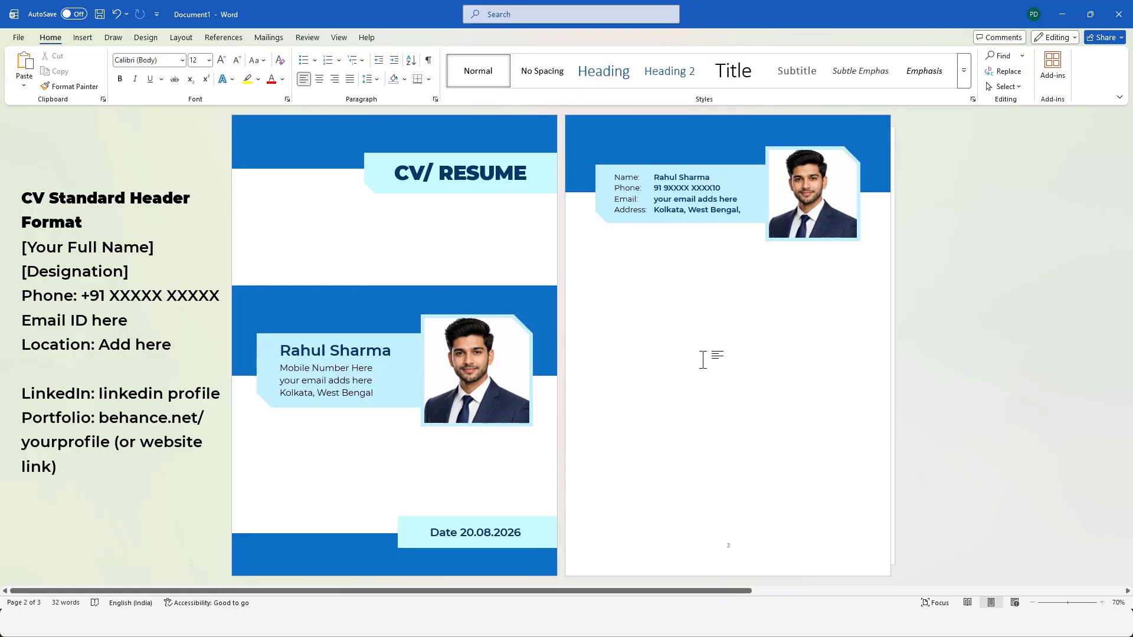
# Draw a square about 2.16 cm by 2.15 cm against the top edge of page 2, aligned with the contact shape's left edge.
pyautogui.click(82, 37)
pyautogui.click(173, 65)
pyautogui.click(180, 207)
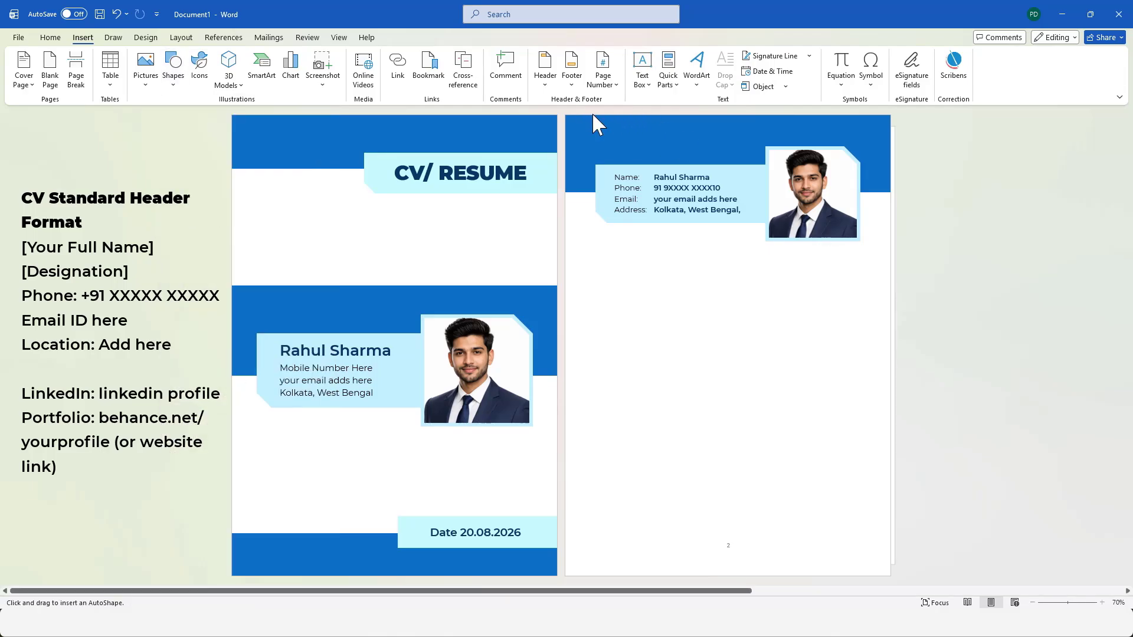
pyautogui.moveTo(595, 115); pyautogui.dragTo(629, 148)
# Fill the small square at the top of page 2 with light blue and remove its outline.
pyautogui.click(466, 55)
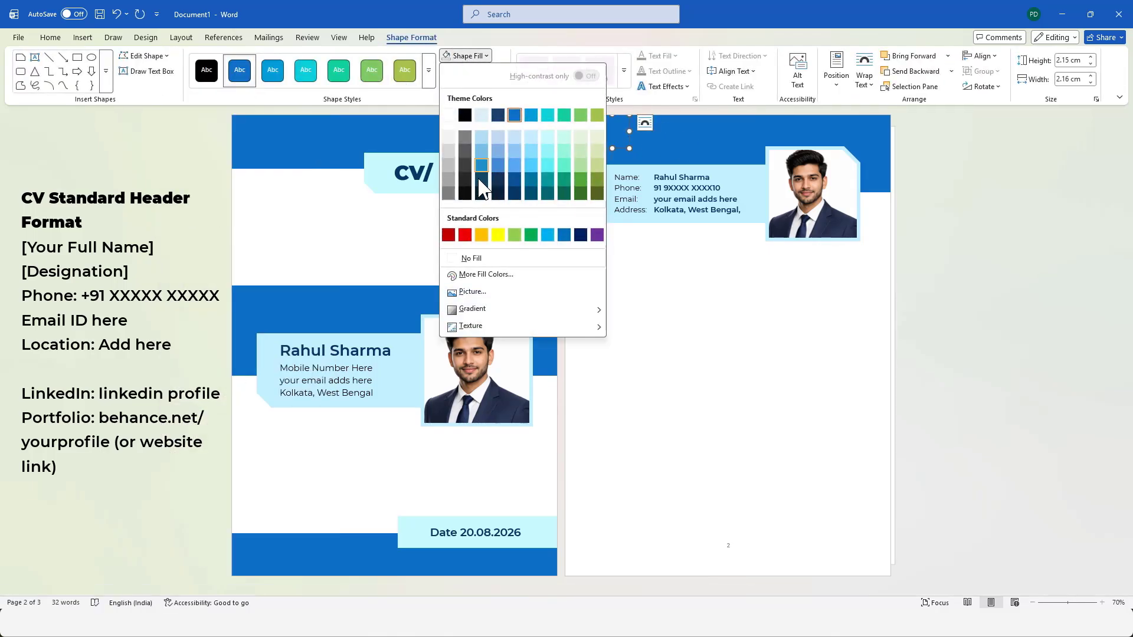
pyautogui.click(527, 140)
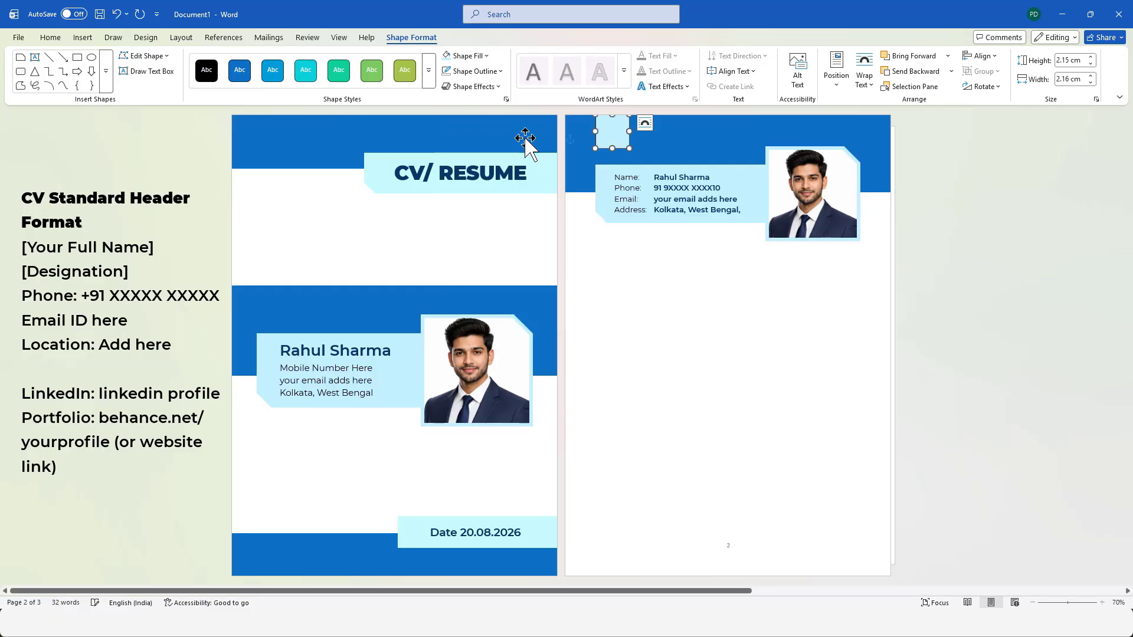
pyautogui.click(475, 71)
pyautogui.click(473, 273)
pyautogui.click(709, 278)
# Select the group of photo and light blue shape on page 2.
pyautogui.click(809, 171)
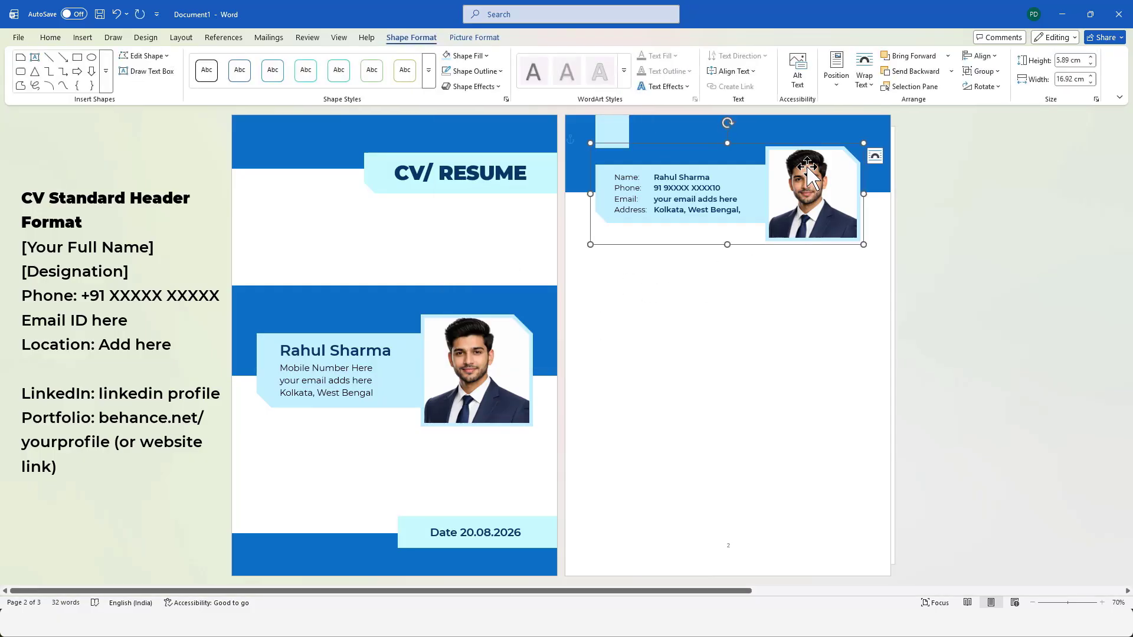